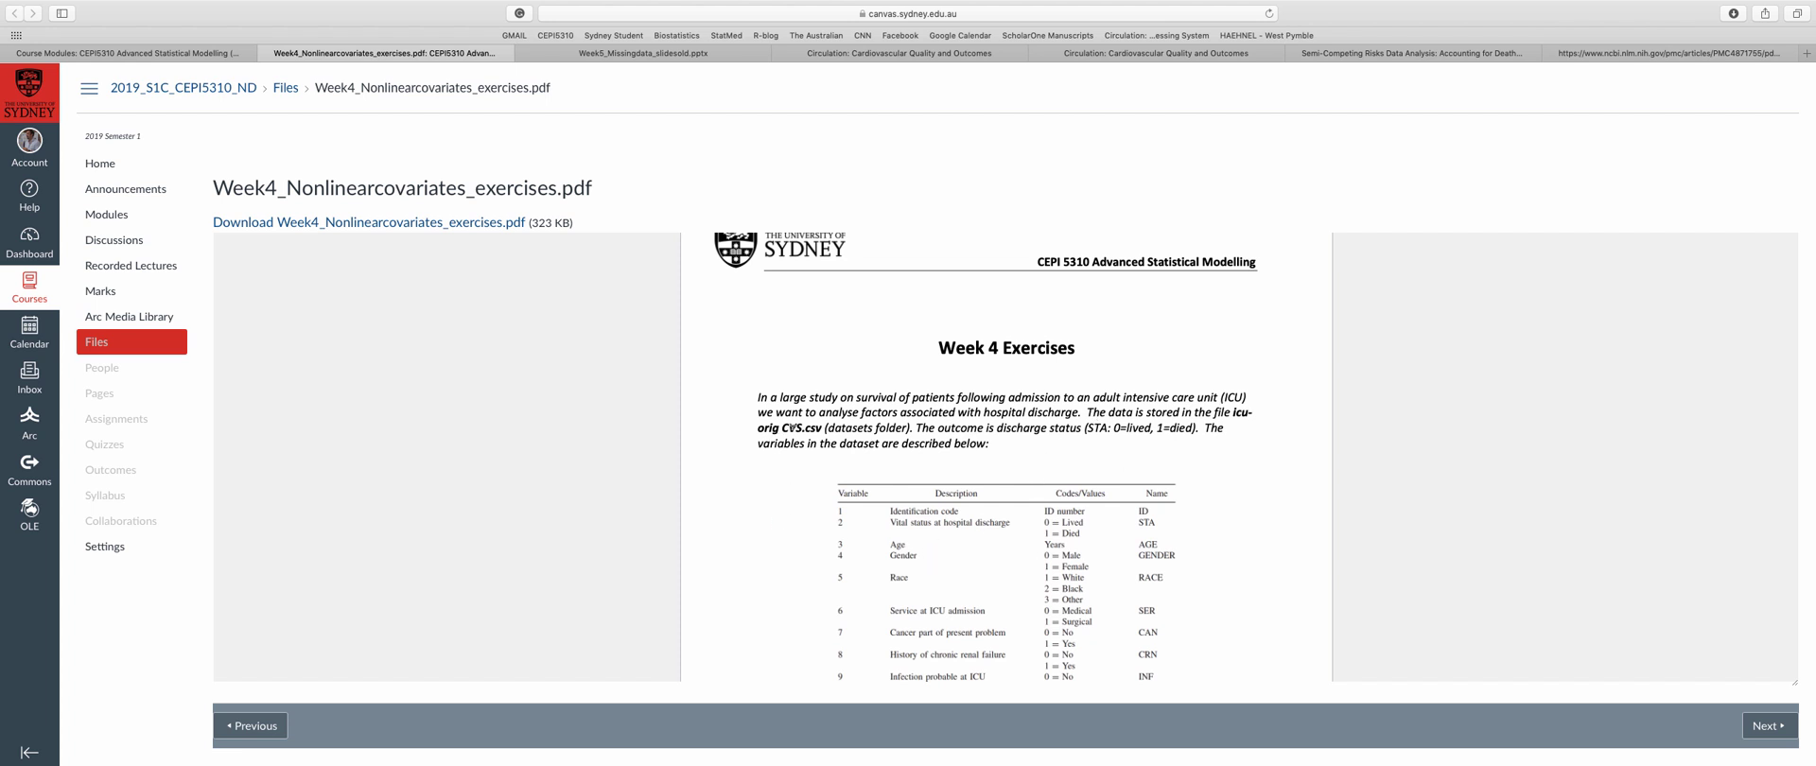
# Read through the Week 4 exercise sheet, covering the ICU dataset's variable table and the numbered modelling questions
pyautogui.scroll(-3, 873, 399)
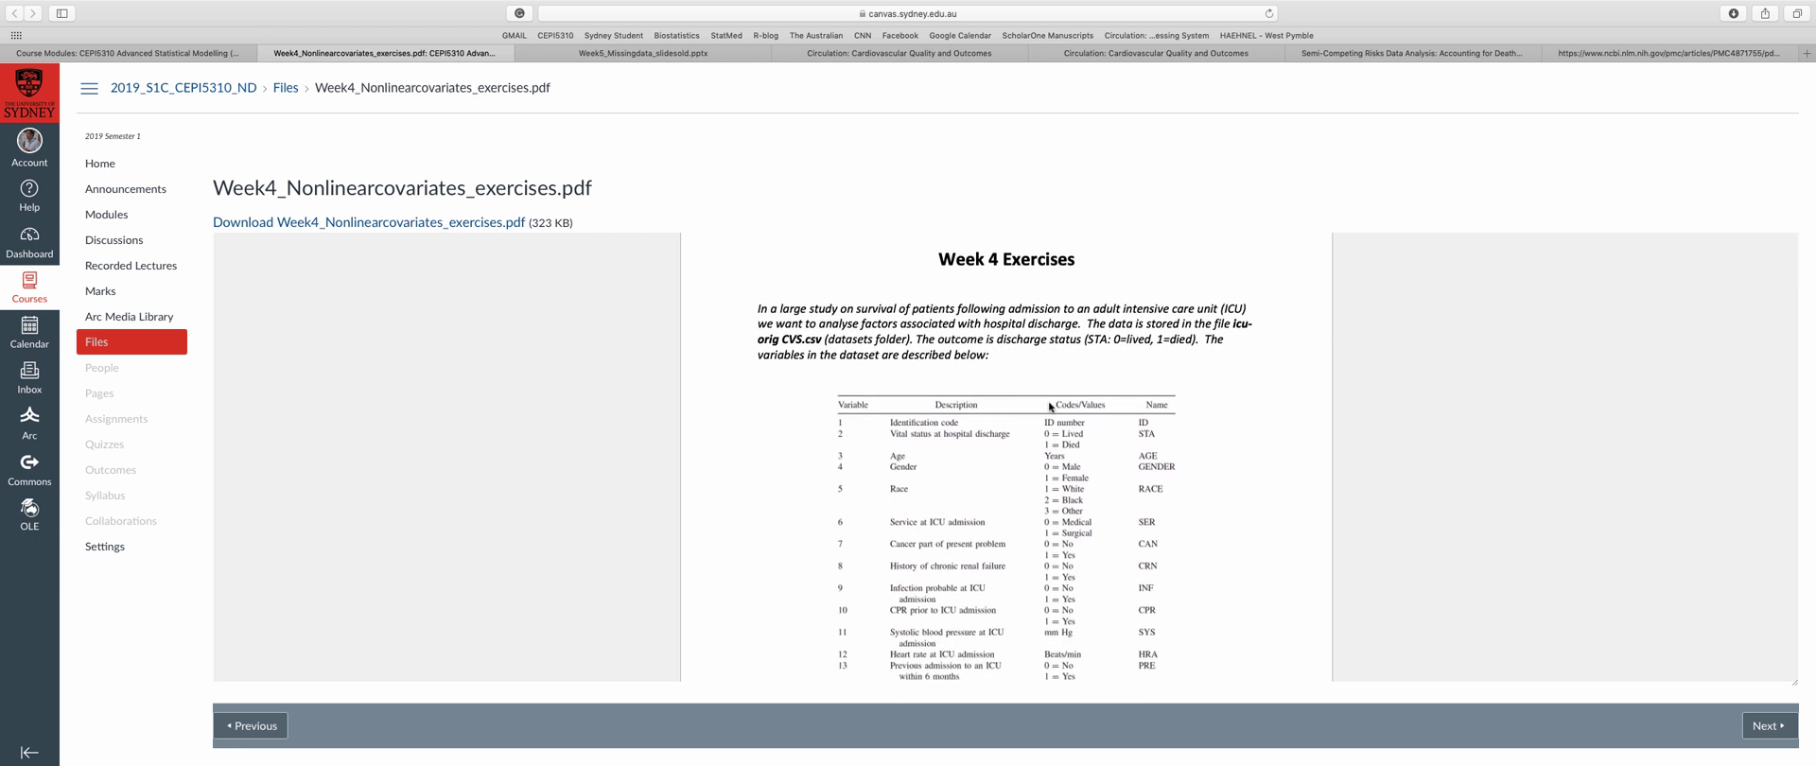
pyautogui.scroll(-1, 1055, 407)
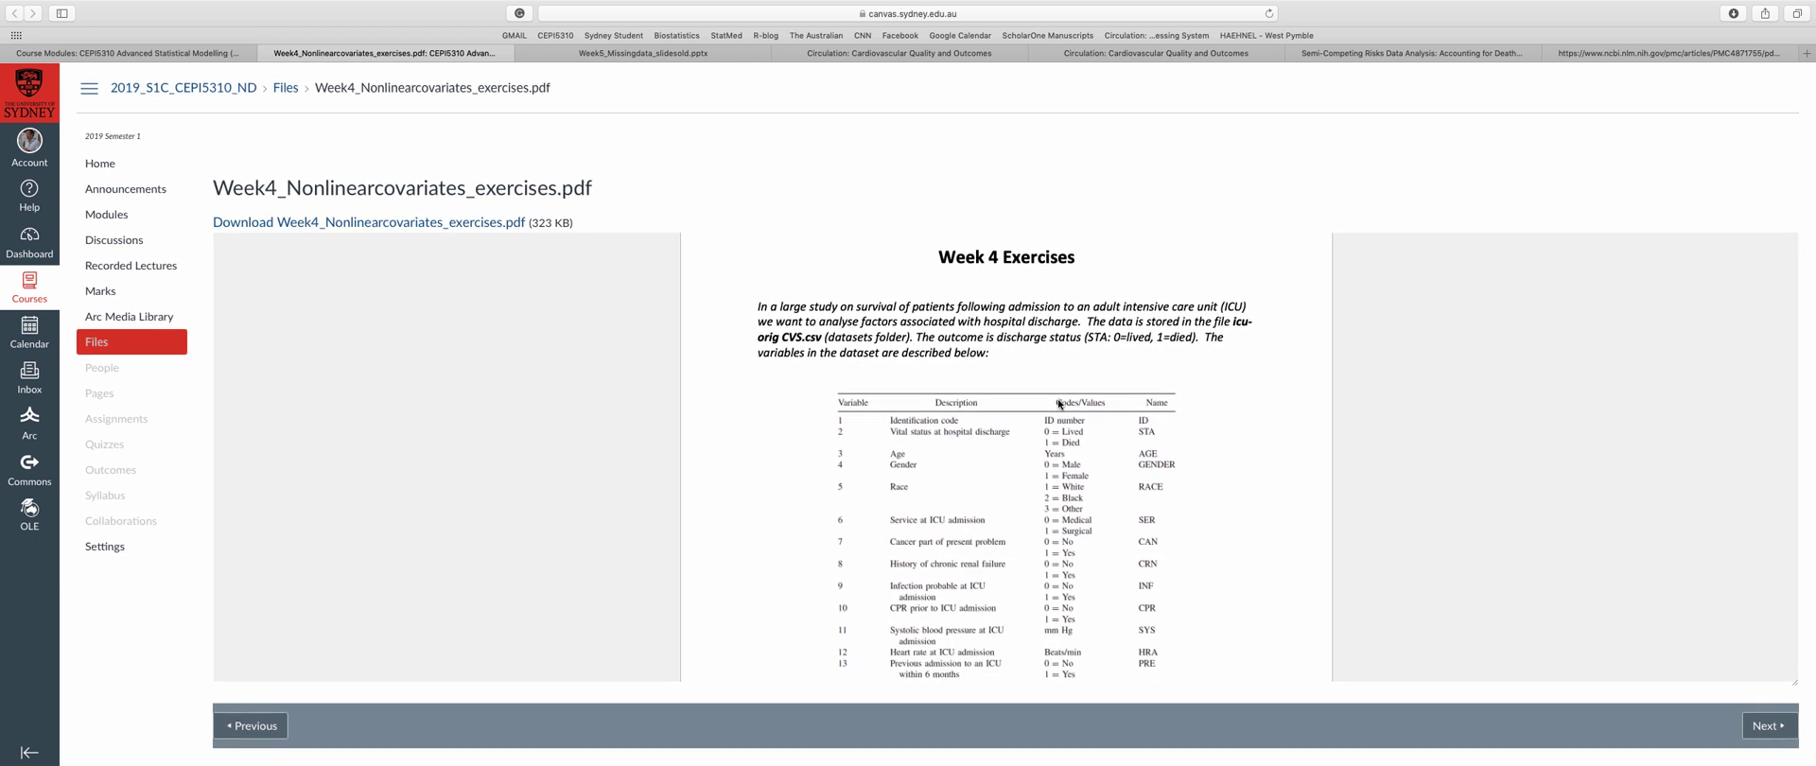
pyautogui.scroll(-3, 1079, 403)
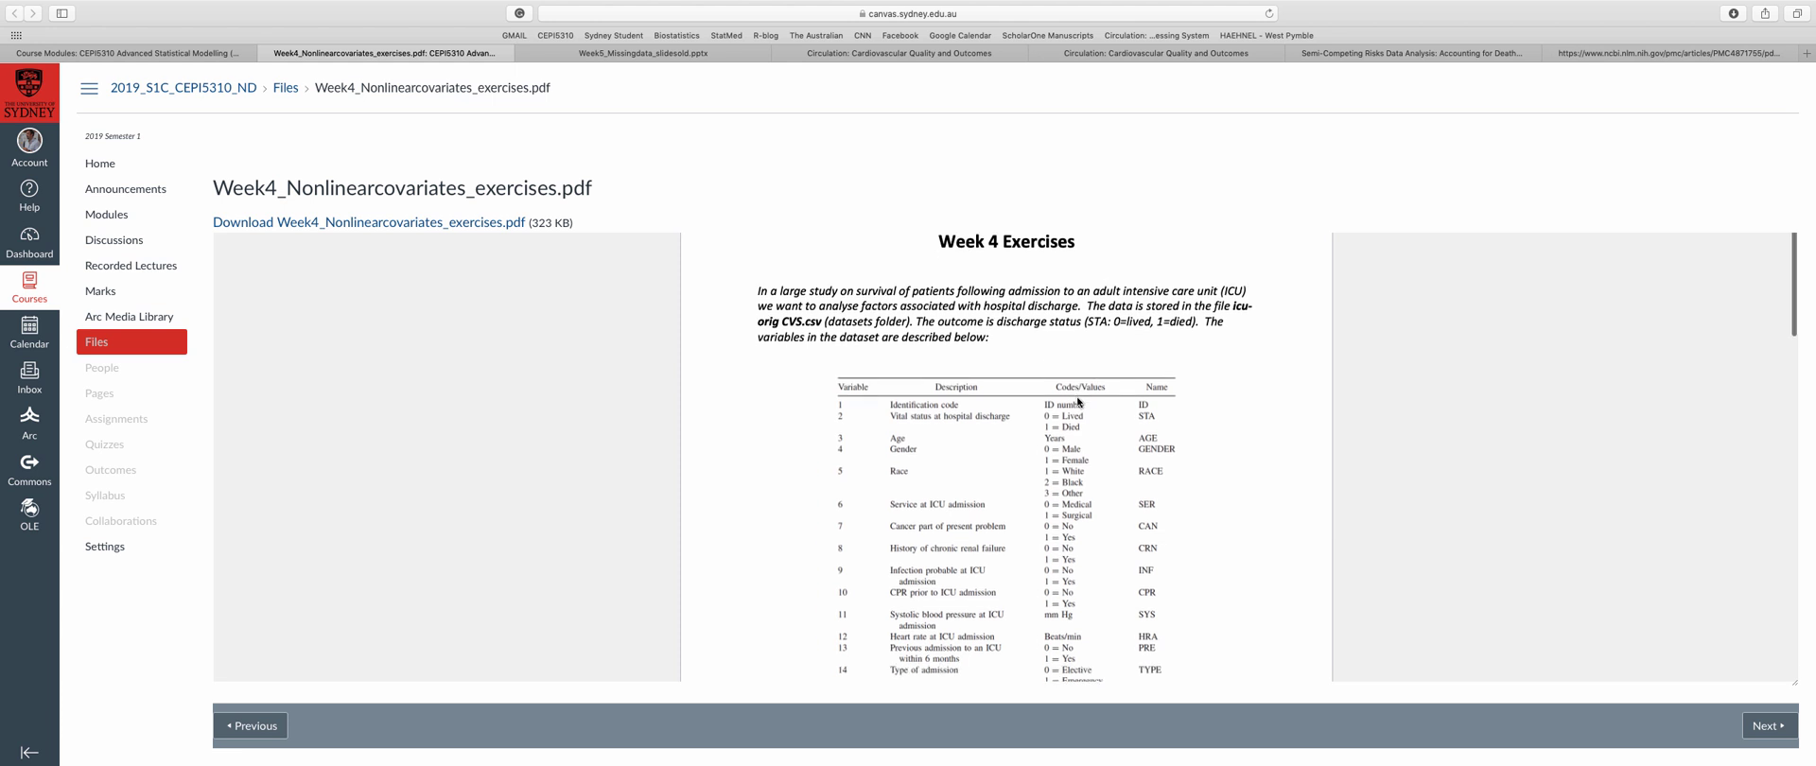
pyautogui.moveTo(1087, 261); pyautogui.dragTo(1129, 260)
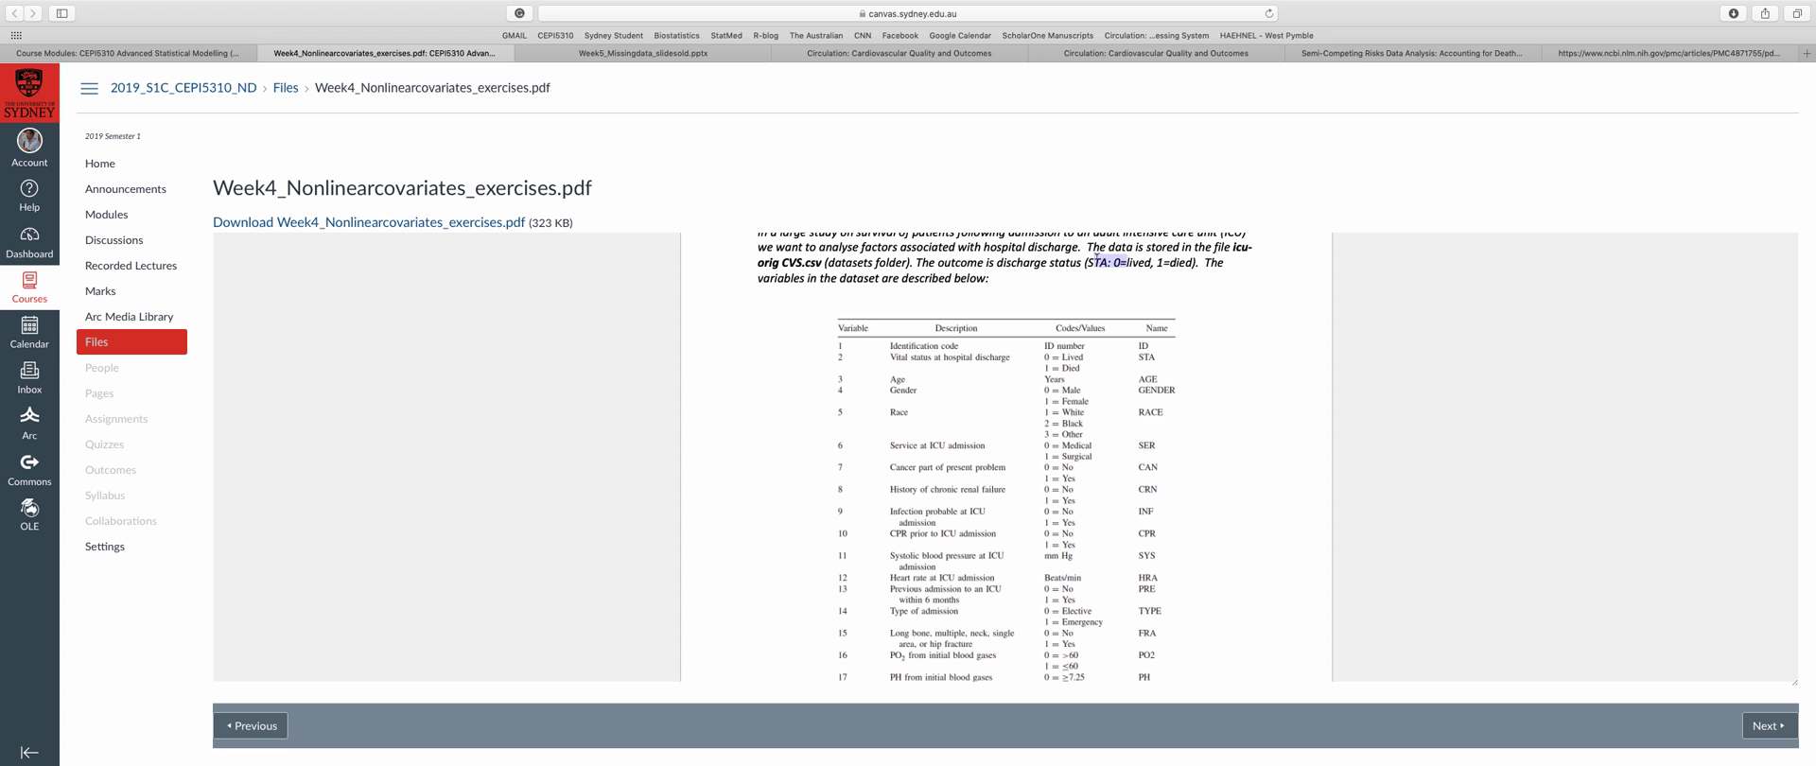
pyautogui.scroll(-5, 1115, 448)
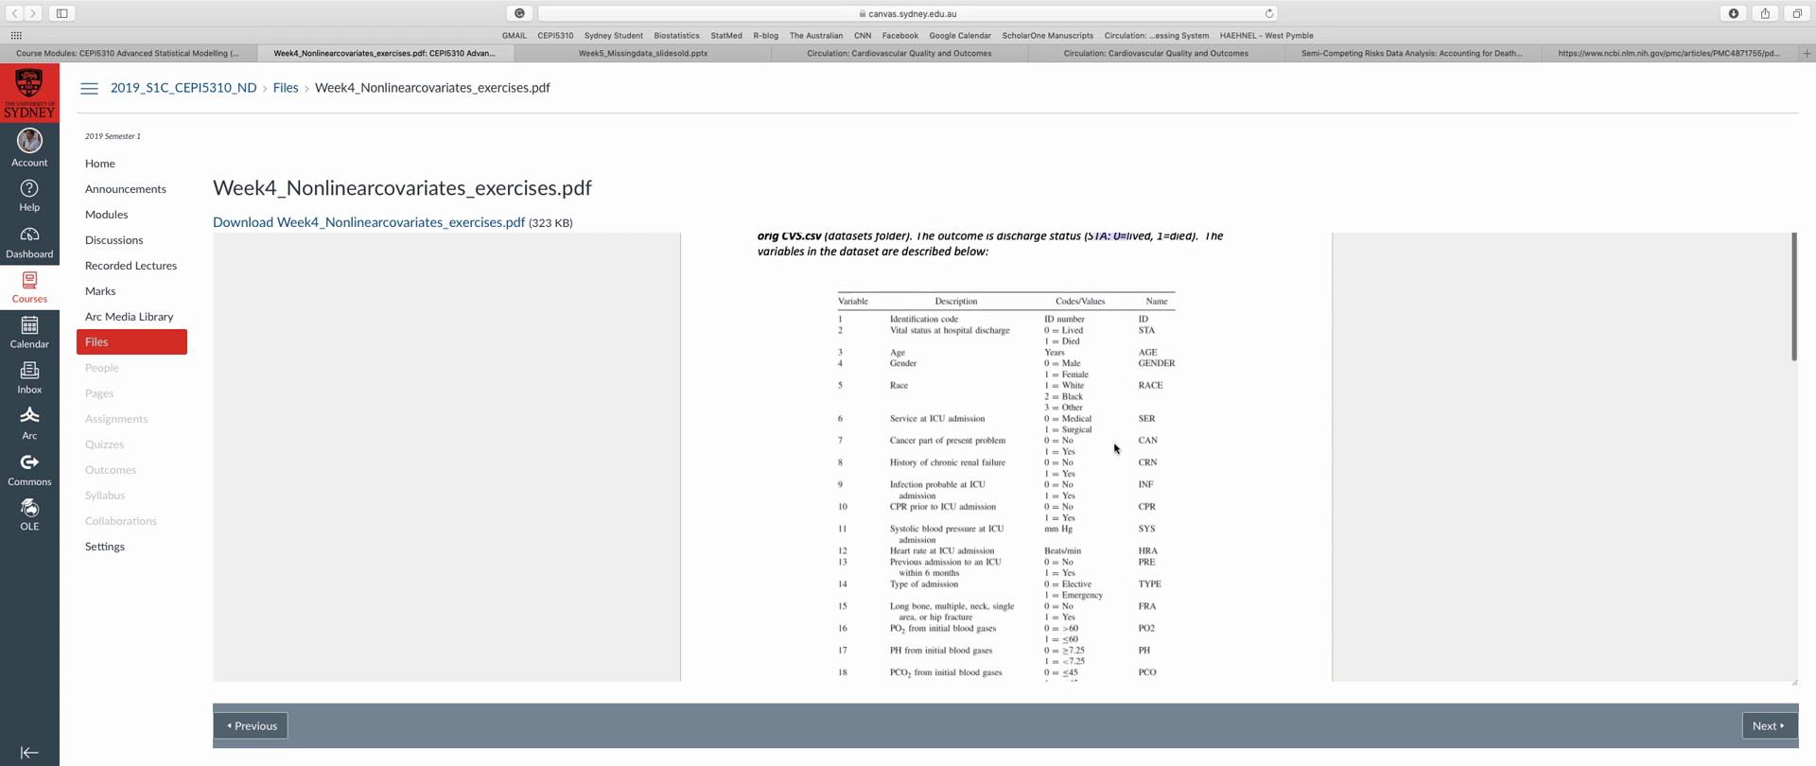
pyautogui.scroll(-10, 1115, 448)
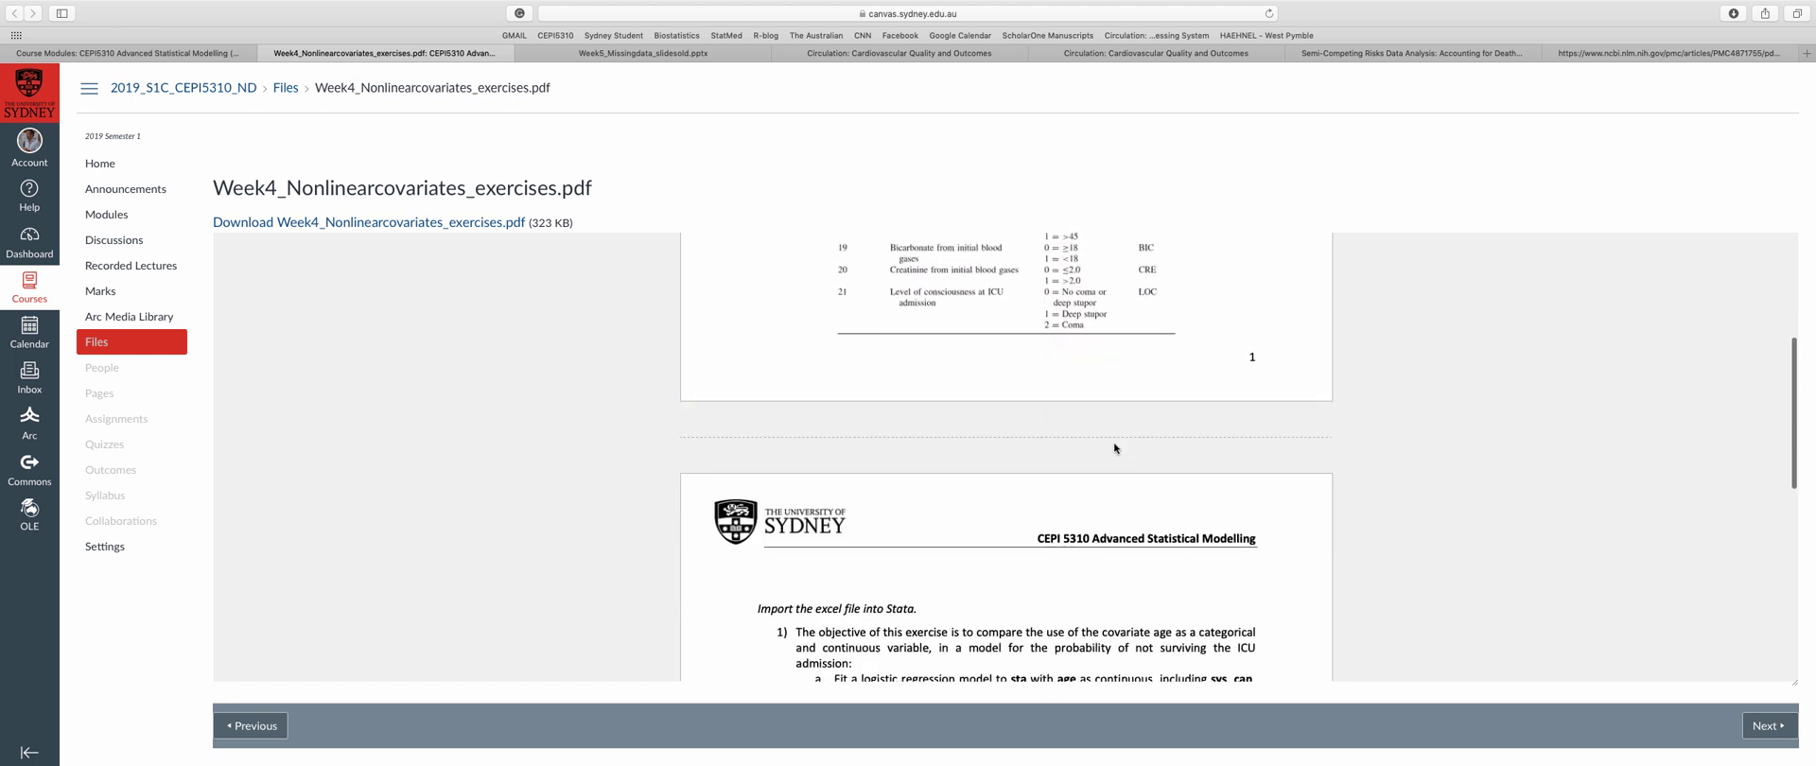
pyautogui.scroll(2, 1115, 449)
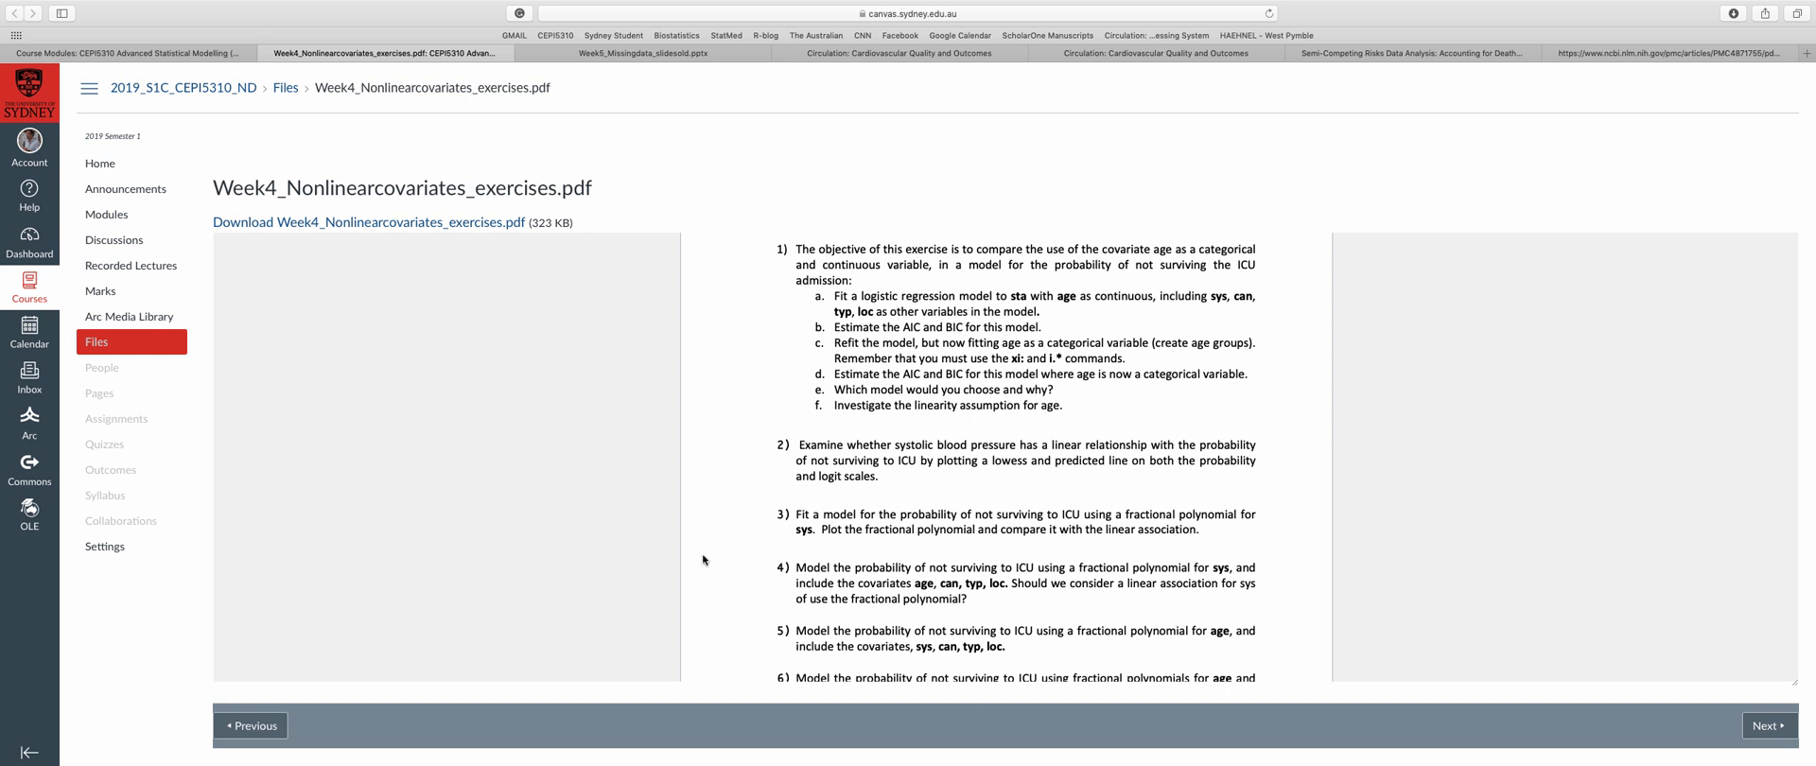
# Switch to Stata and run only the do-file lines through the import of the icu-orig CVS.csv dataset
pyautogui.hotkey('ctrl', 'Right')
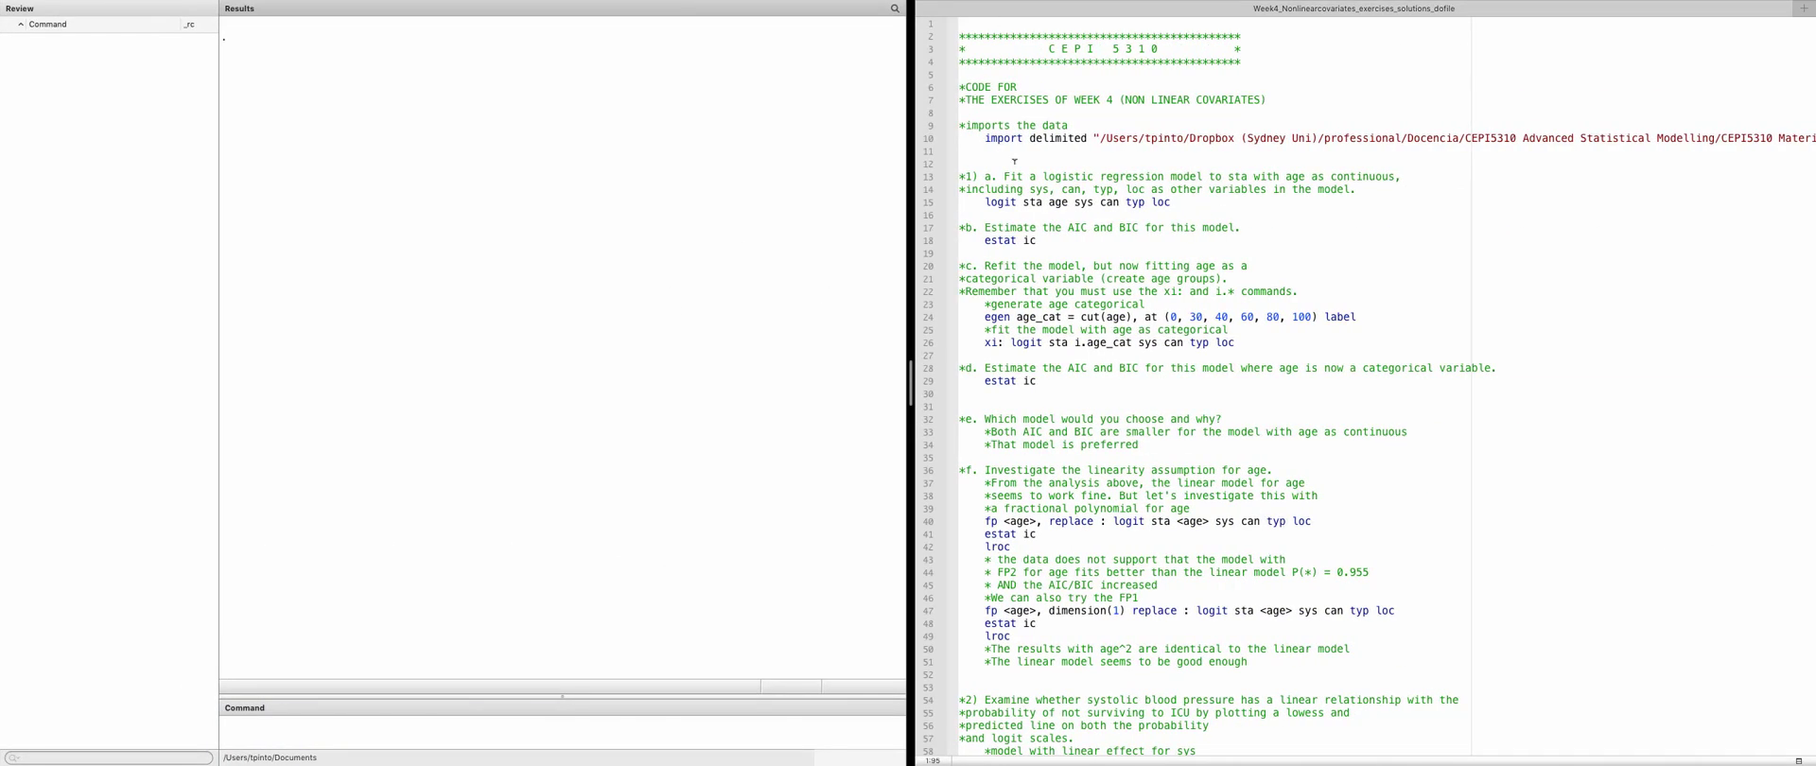
pyautogui.moveTo(993, 149); pyautogui.dragTo(942, 91)
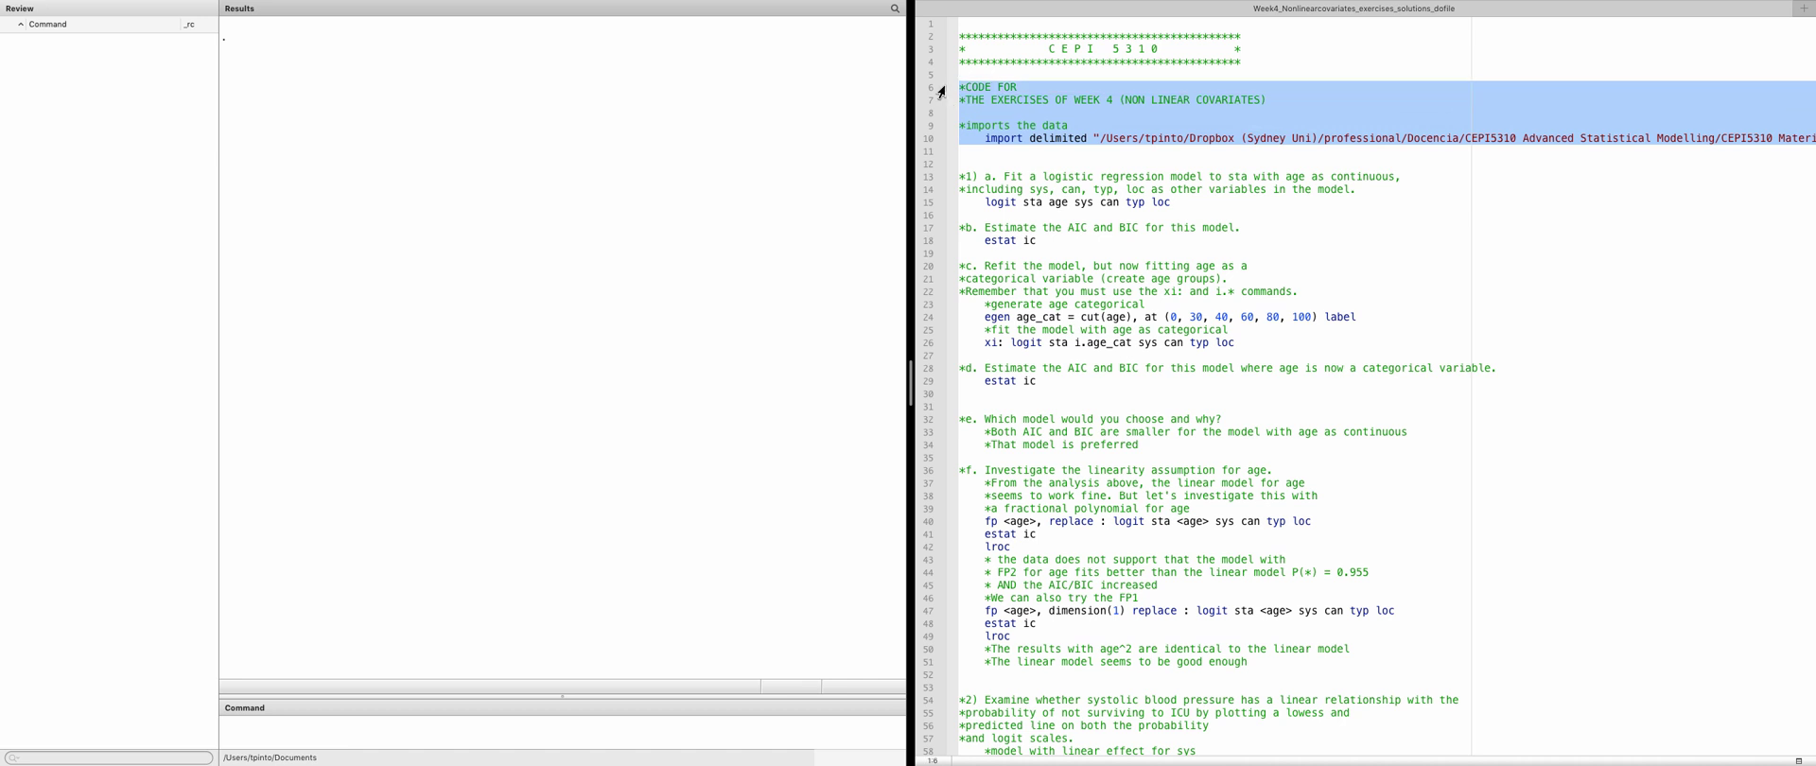
pyautogui.press('super+shift+d')
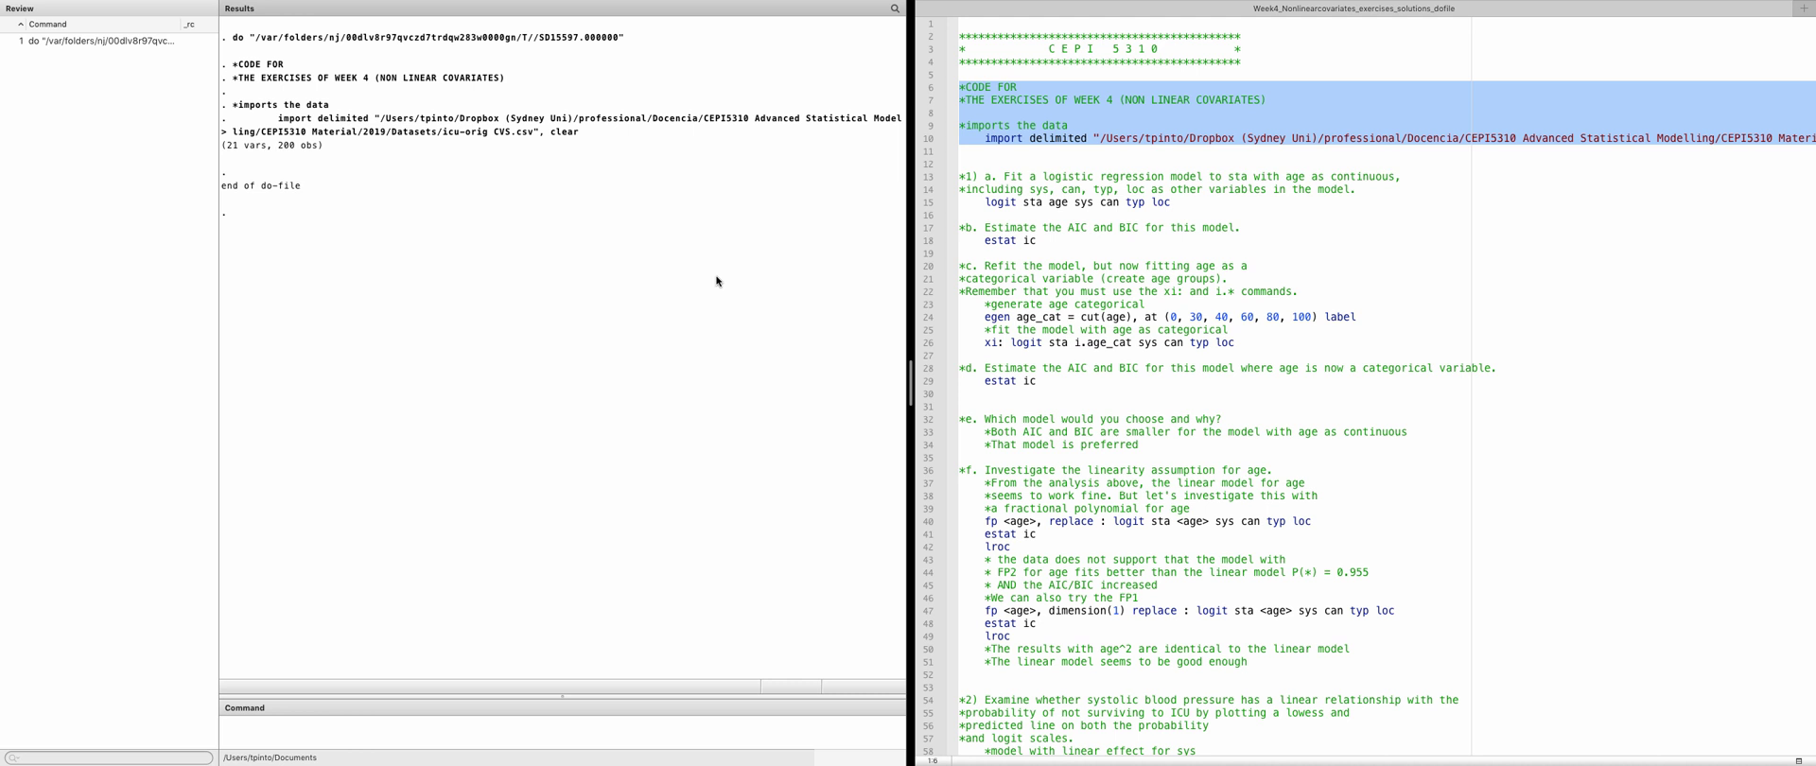
# Fit a fractional polynomial regression for sys from default settings, using the command logistic sta <sys> and a maximum degree of 2
pyautogui.moveTo(324, 8)
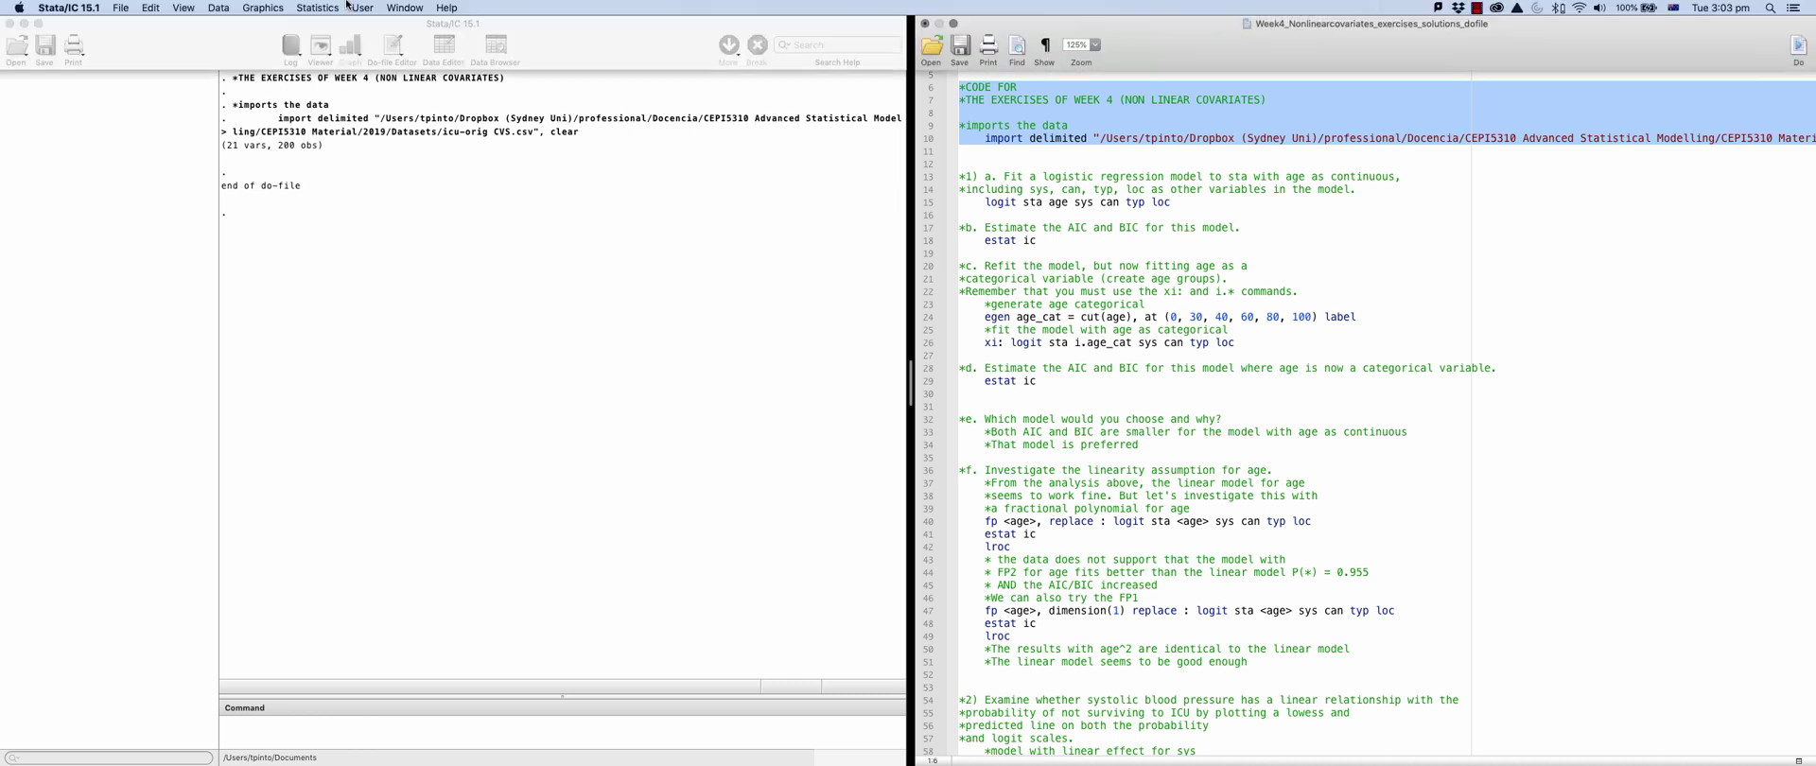
pyautogui.click(265, 9)
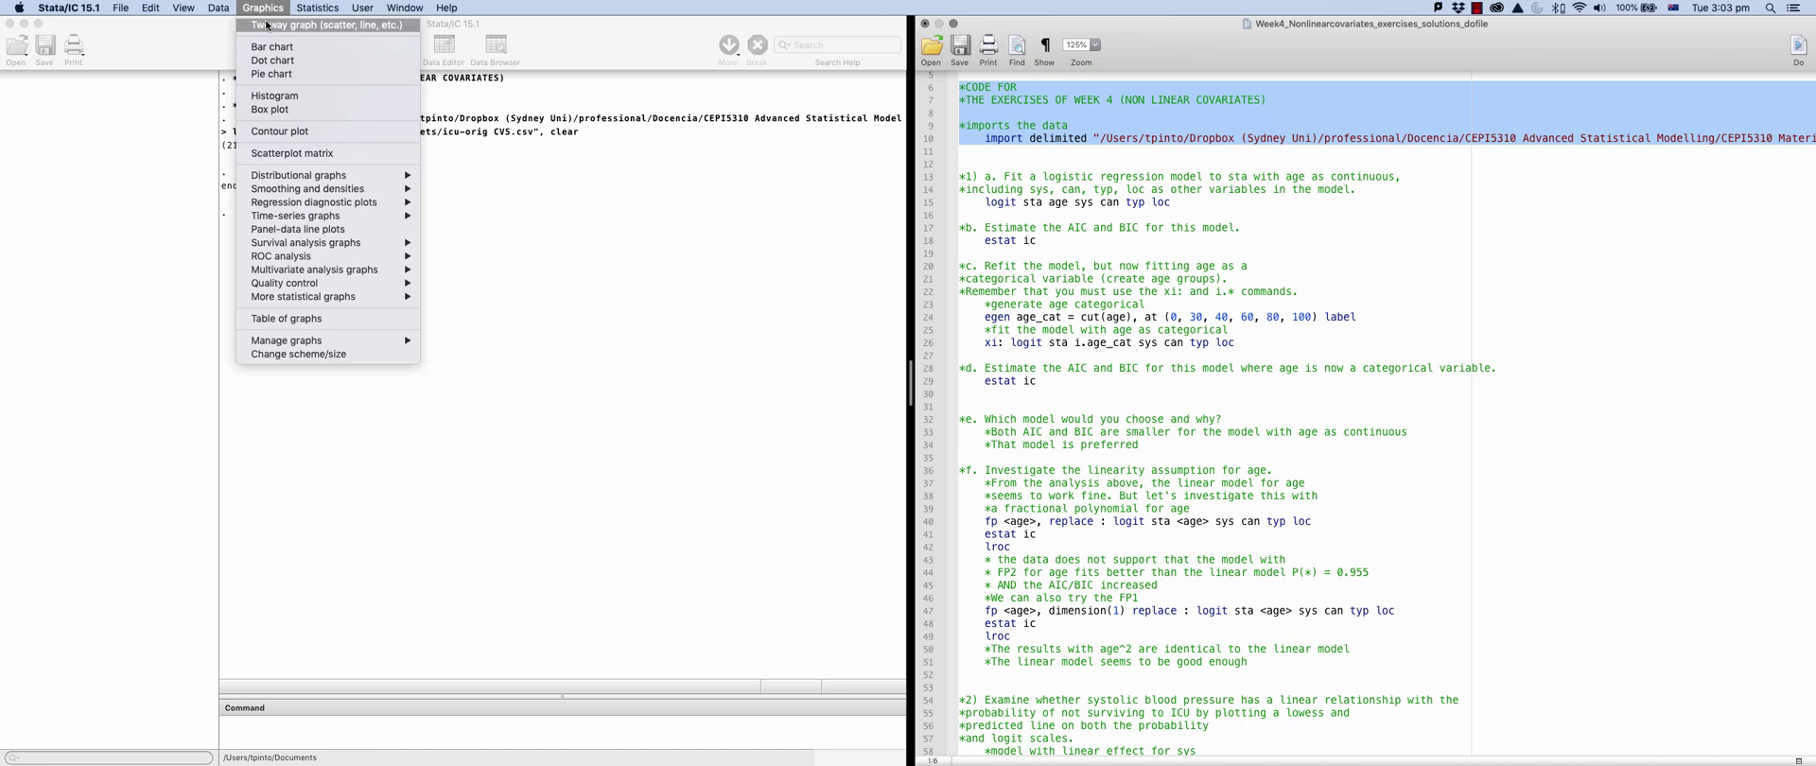
pyautogui.moveTo(318, 8)
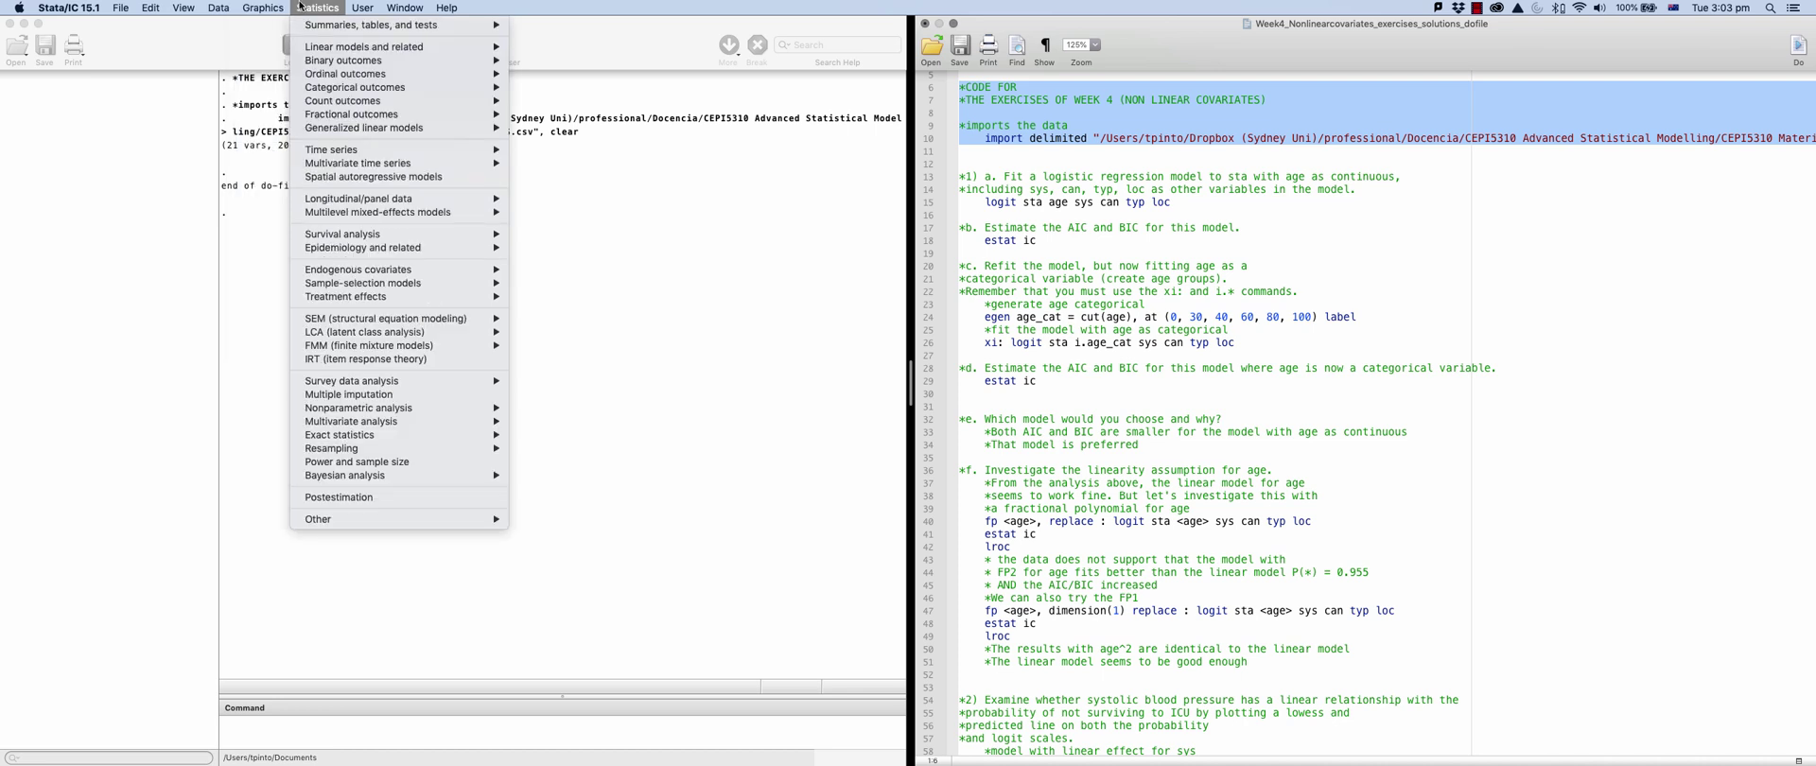
pyautogui.moveTo(390, 45)
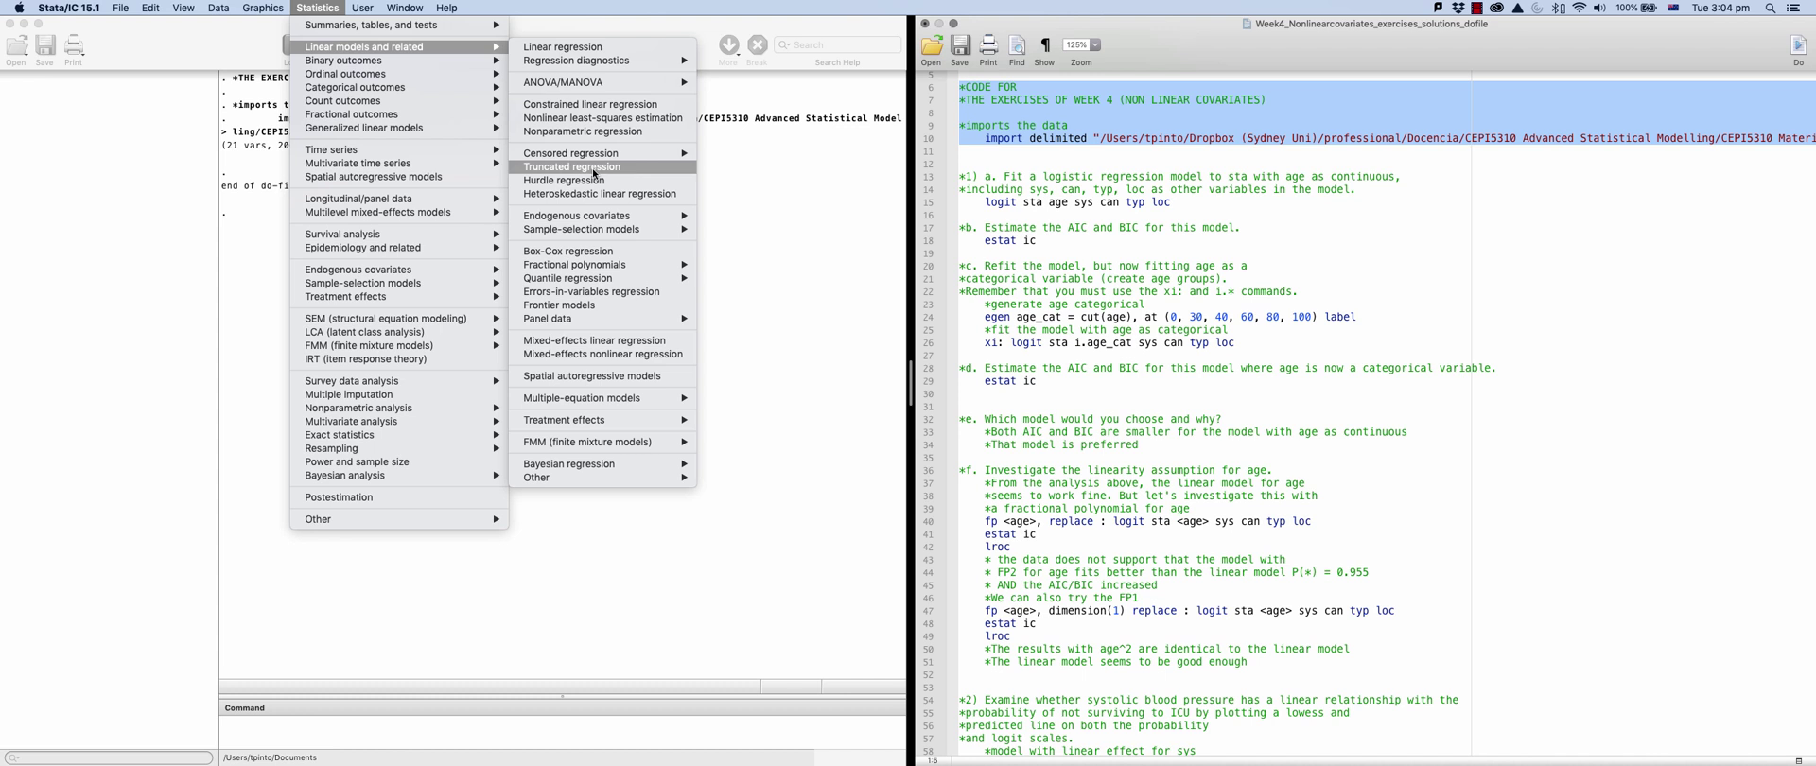
pyautogui.moveTo(616, 266)
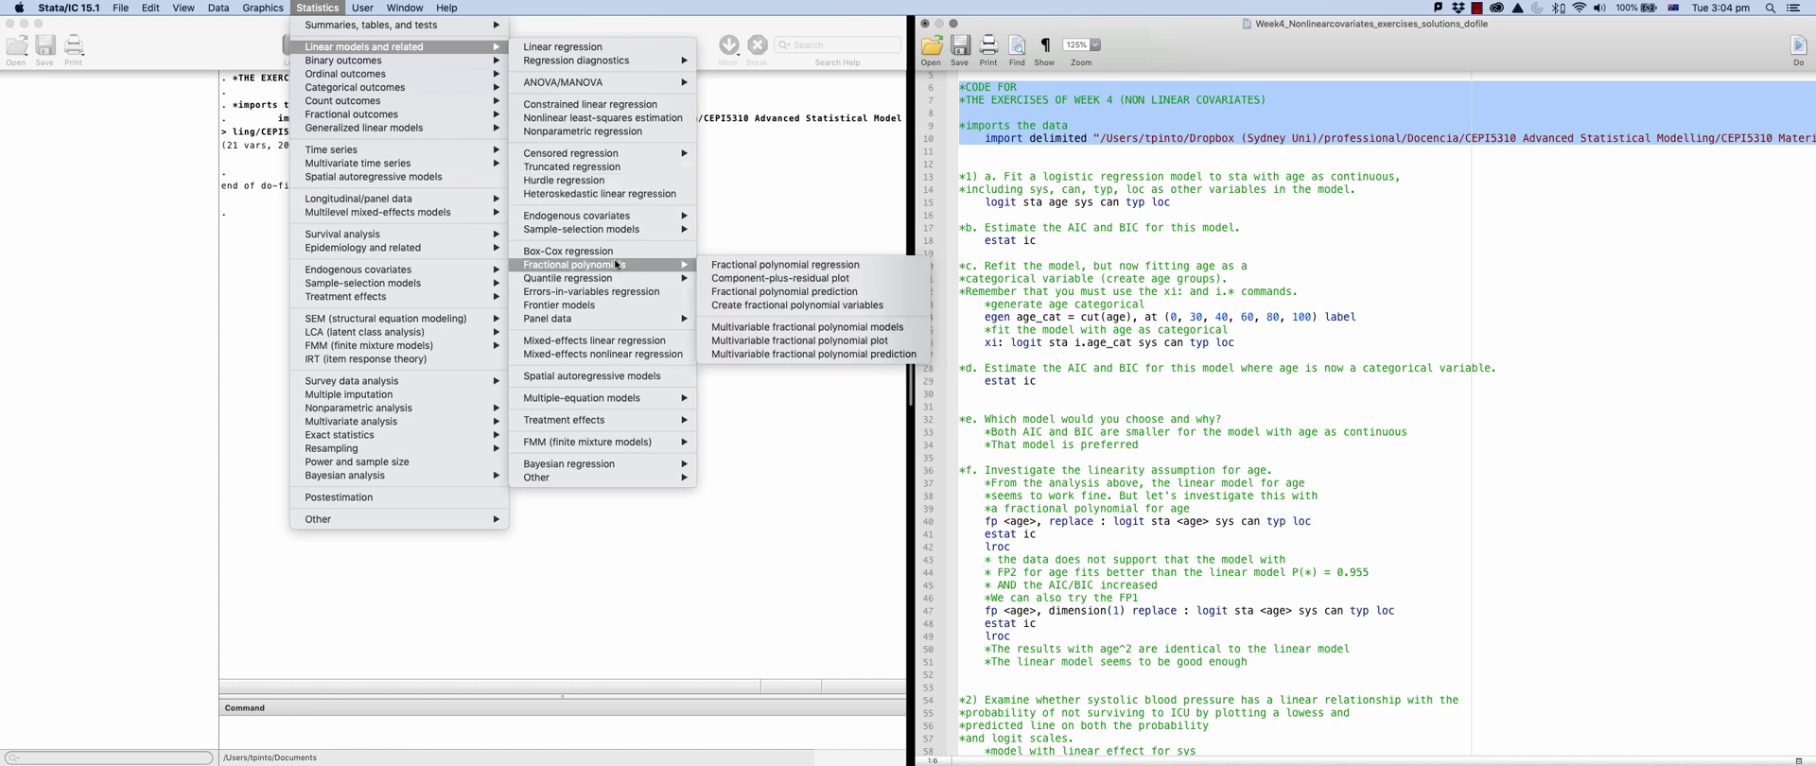
pyautogui.click(736, 266)
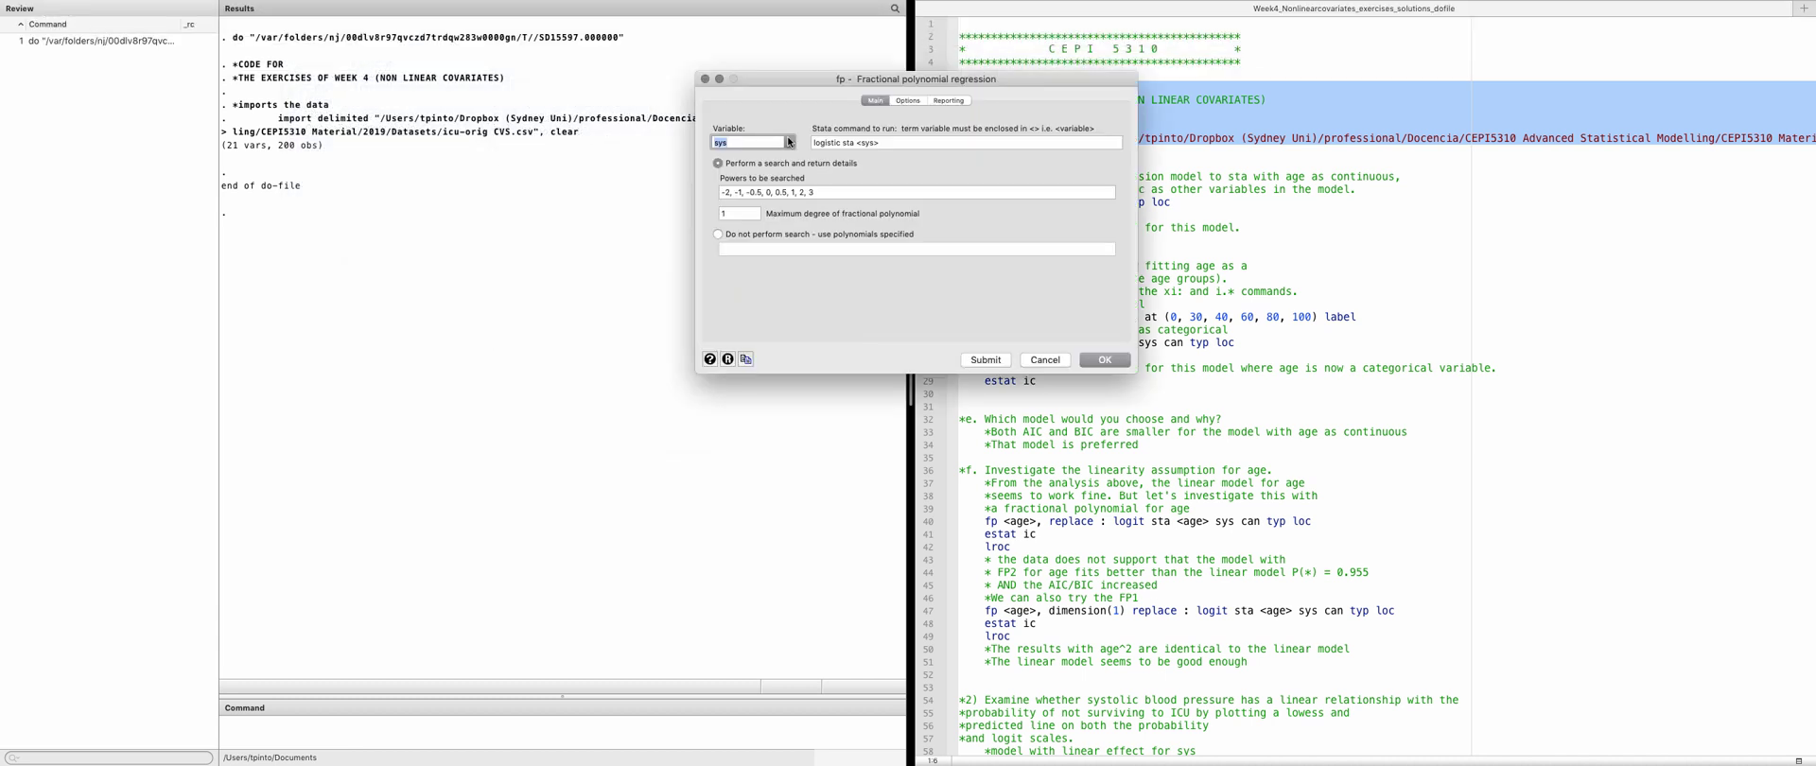
pyautogui.click(727, 360)
pyautogui.click(836, 138)
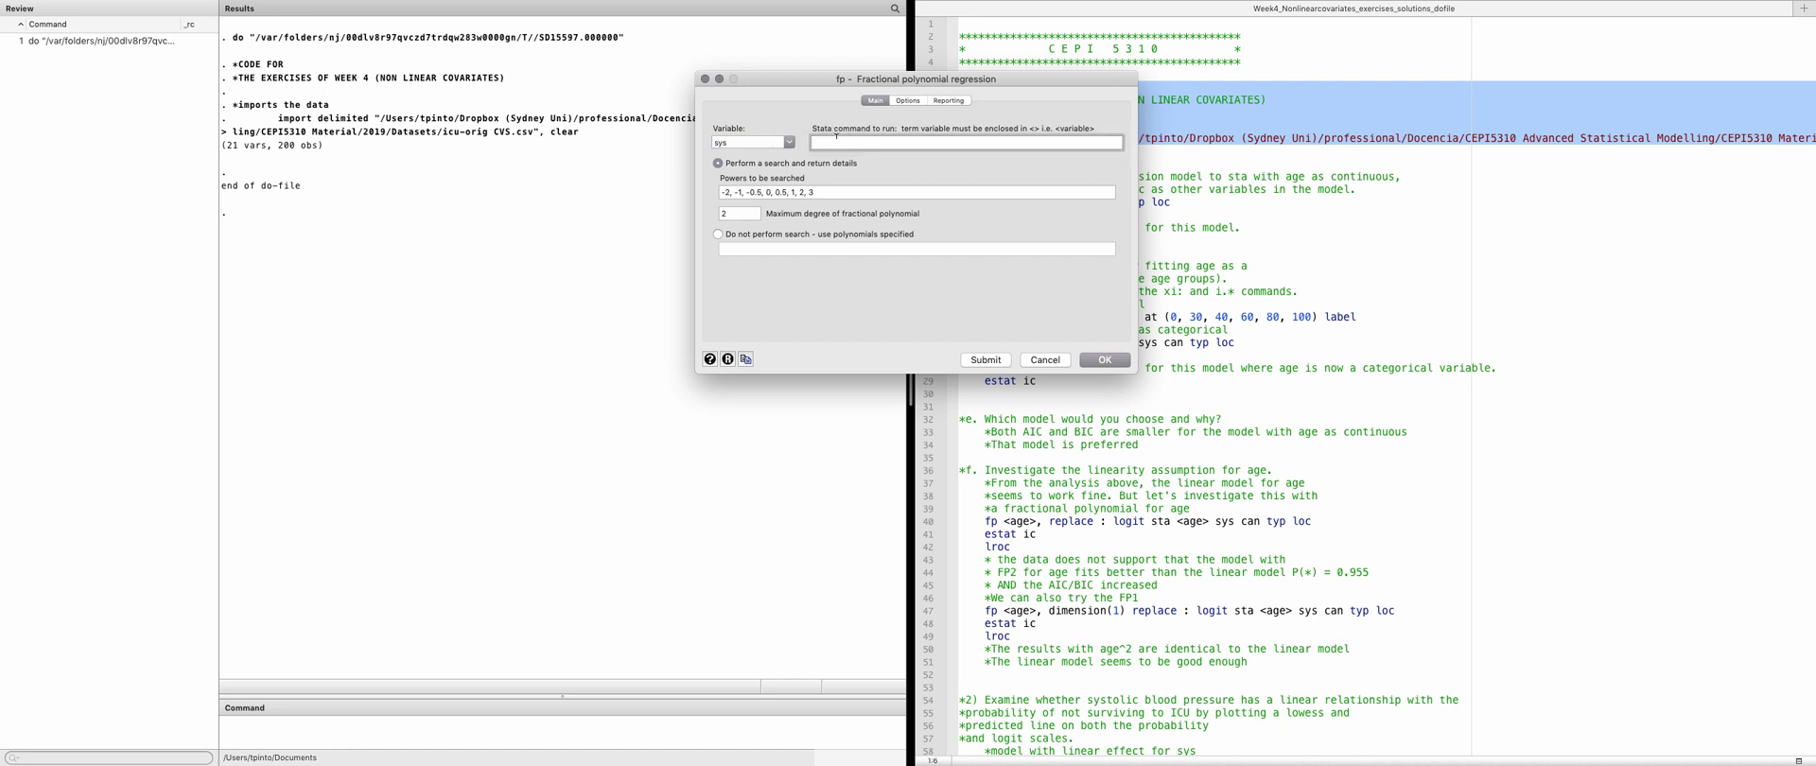
pyautogui.write('logistic sta <sys>')
pyautogui.doubleClick(729, 211)
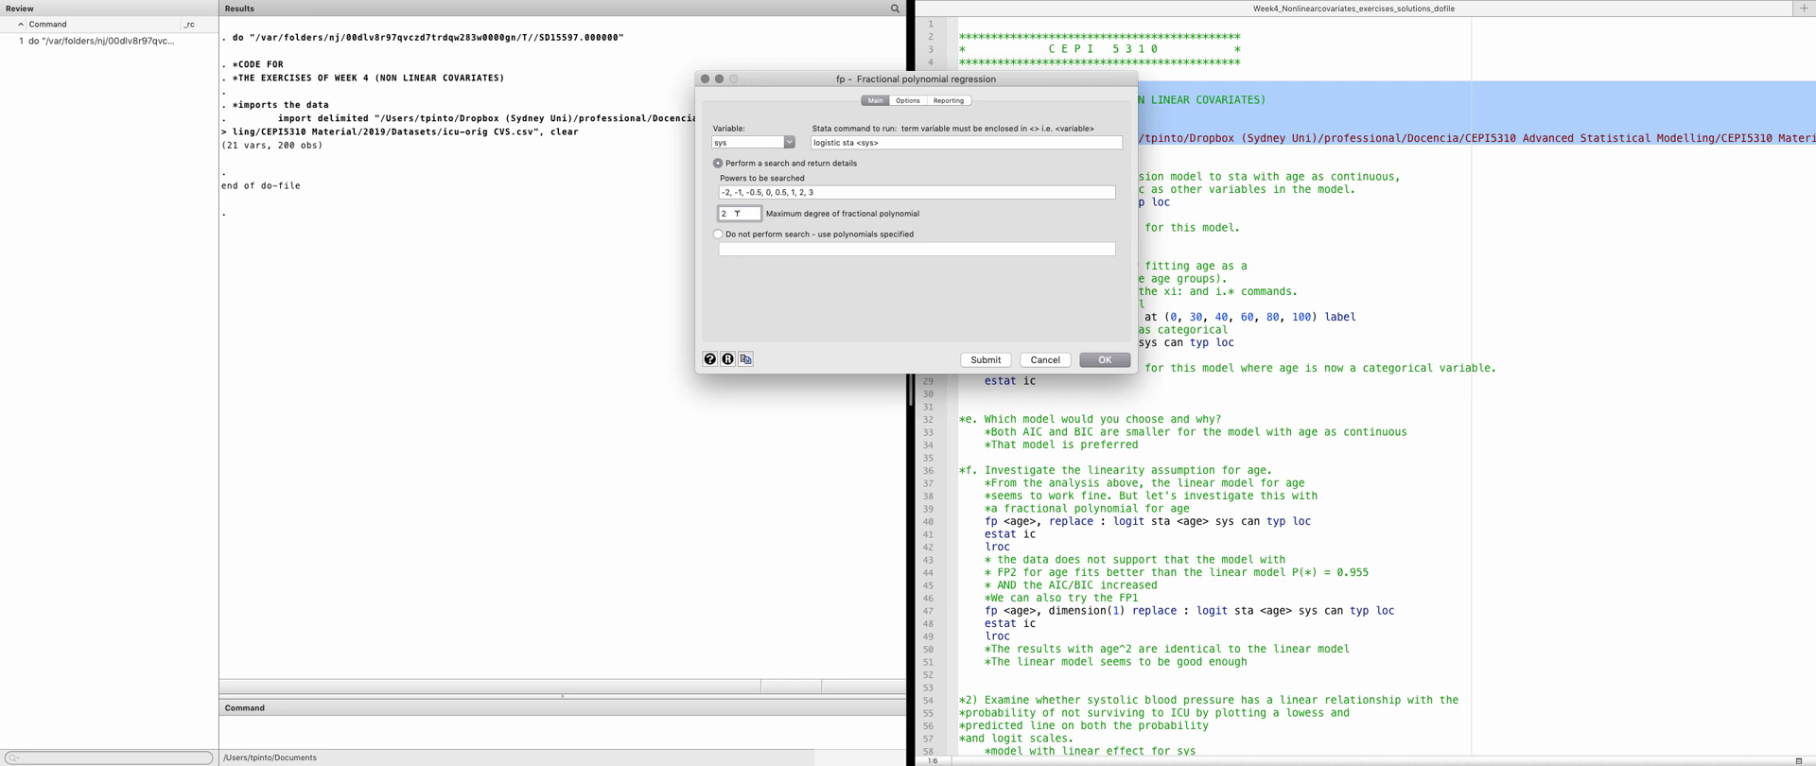
pyautogui.click(1107, 361)
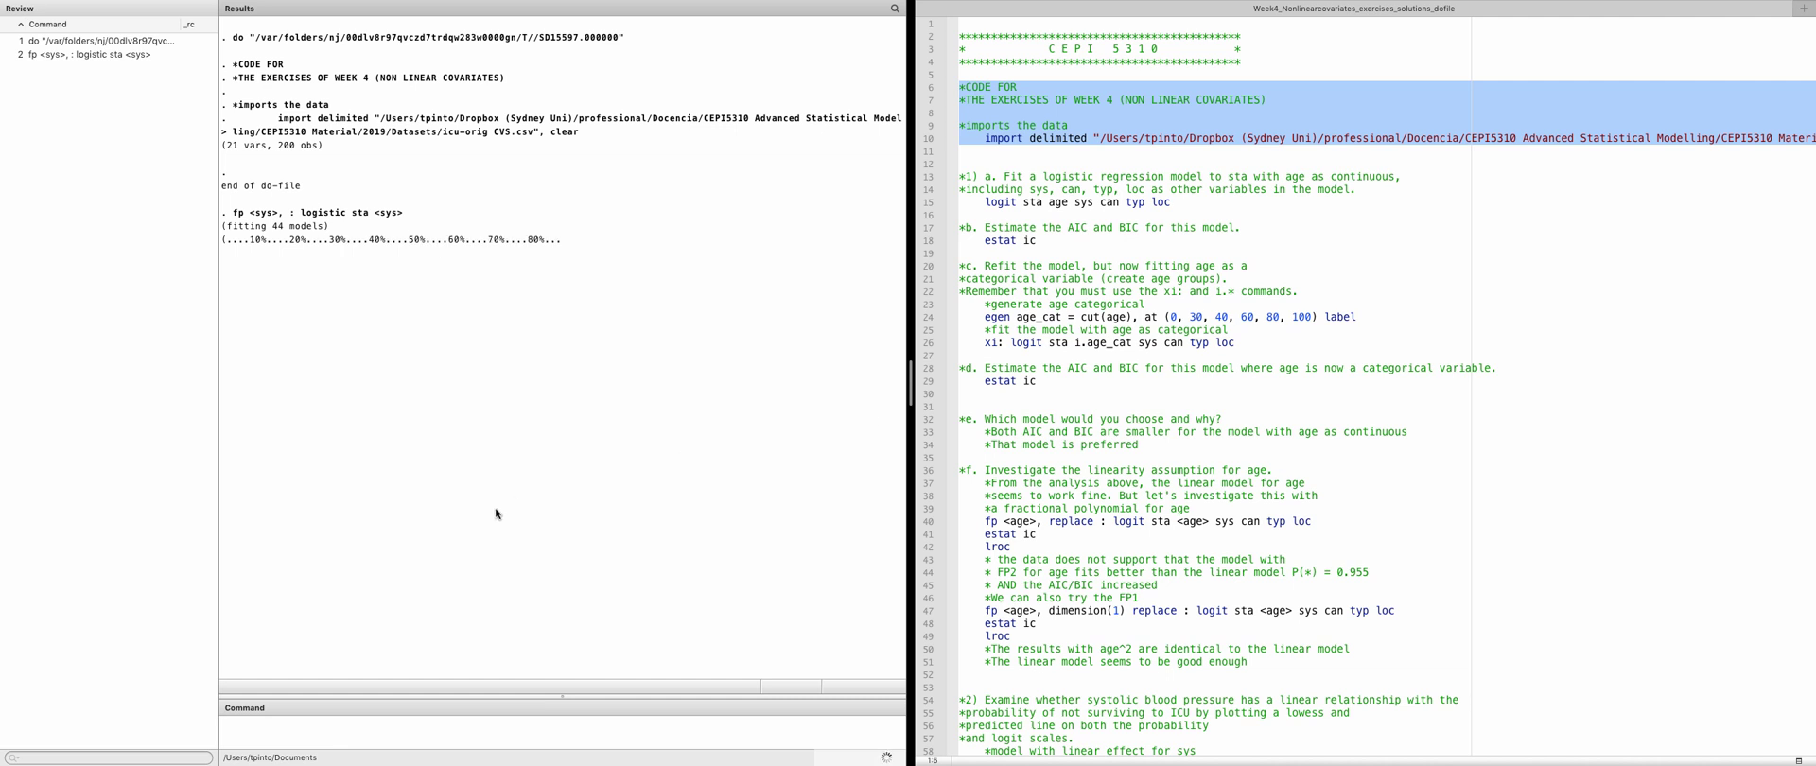
# Examine the m = 2 row and its powers in the fractional polynomial comparisons, together with the logistic regression coefficient table
pyautogui.moveTo(256, 360)
pyautogui.mouseDown()
pyautogui.moveTo(556, 363)
pyautogui.moveTo(397, 388)
pyautogui.moveTo(247, 365)
pyautogui.mouseUp()
pyautogui.click(551, 365)
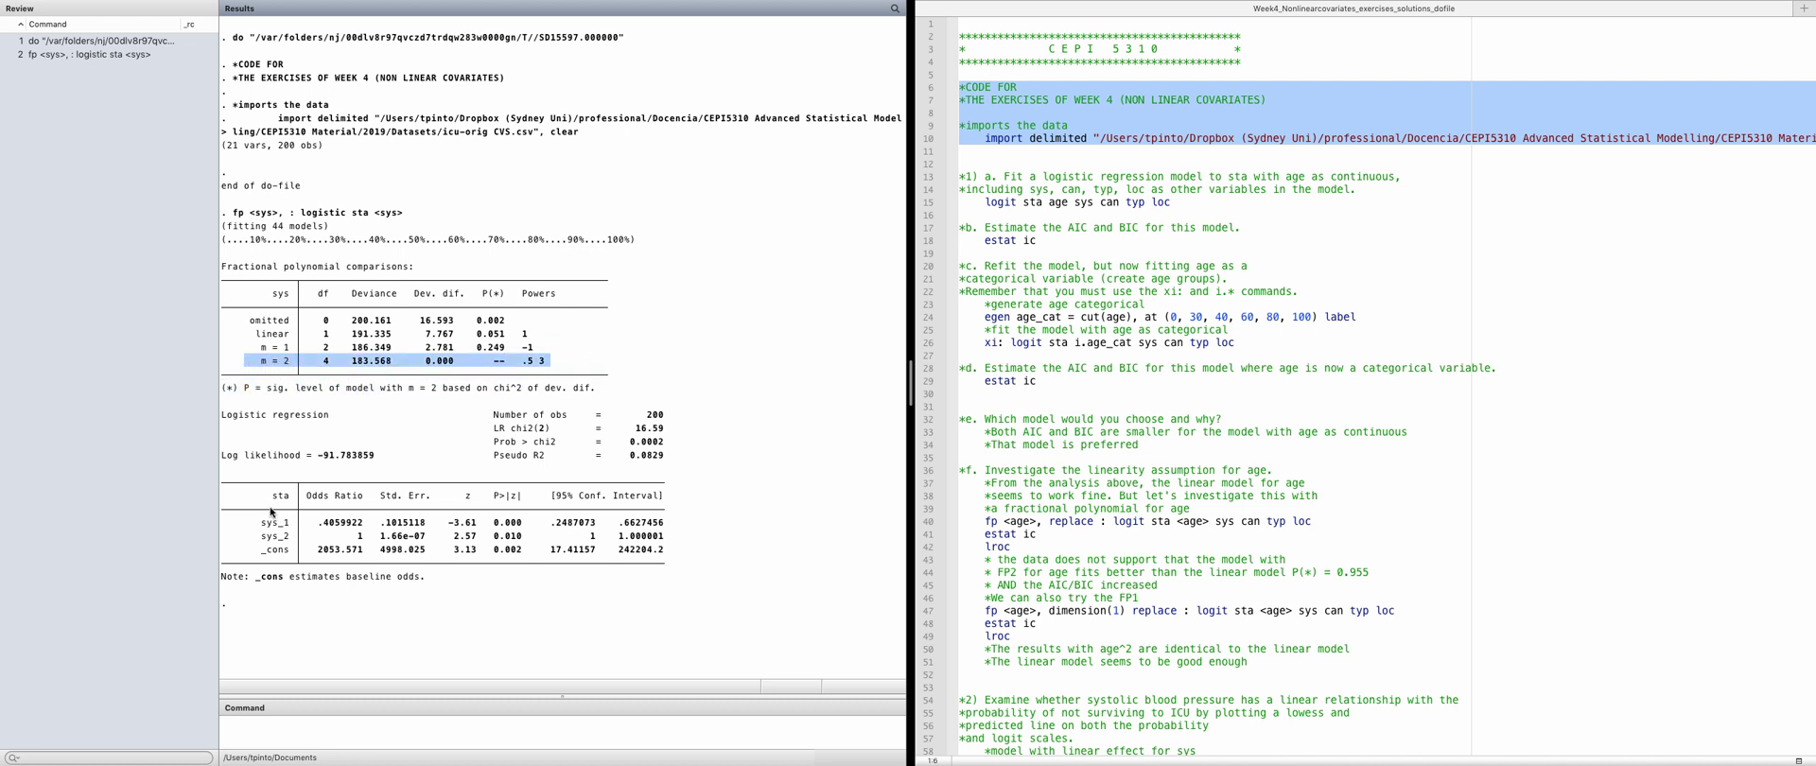
pyautogui.moveTo(228, 475); pyautogui.dragTo(703, 562)
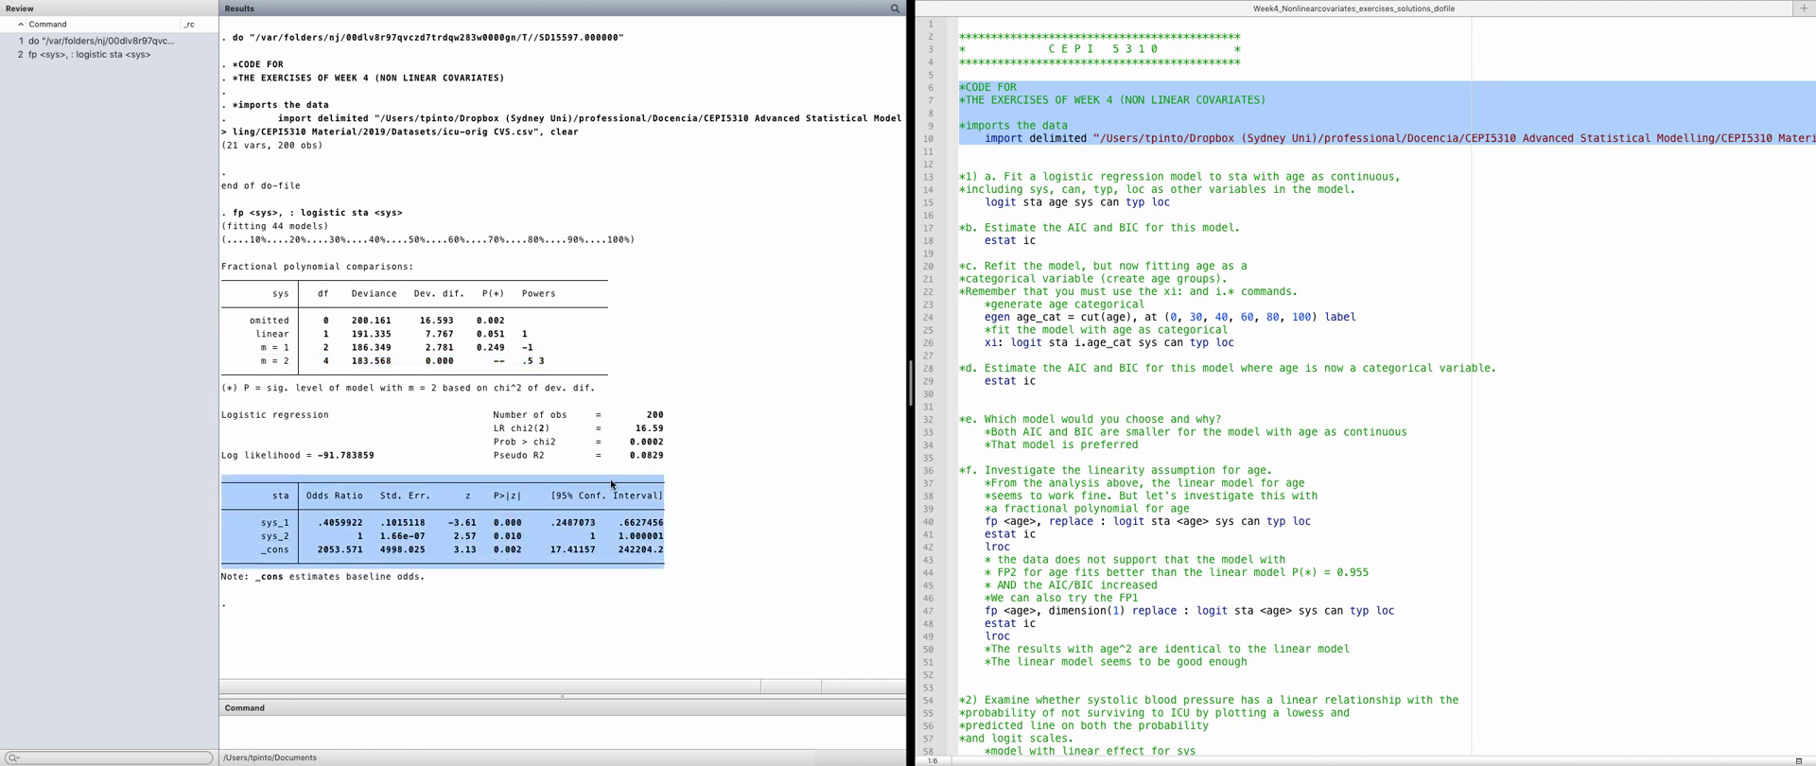
pyautogui.click(534, 367)
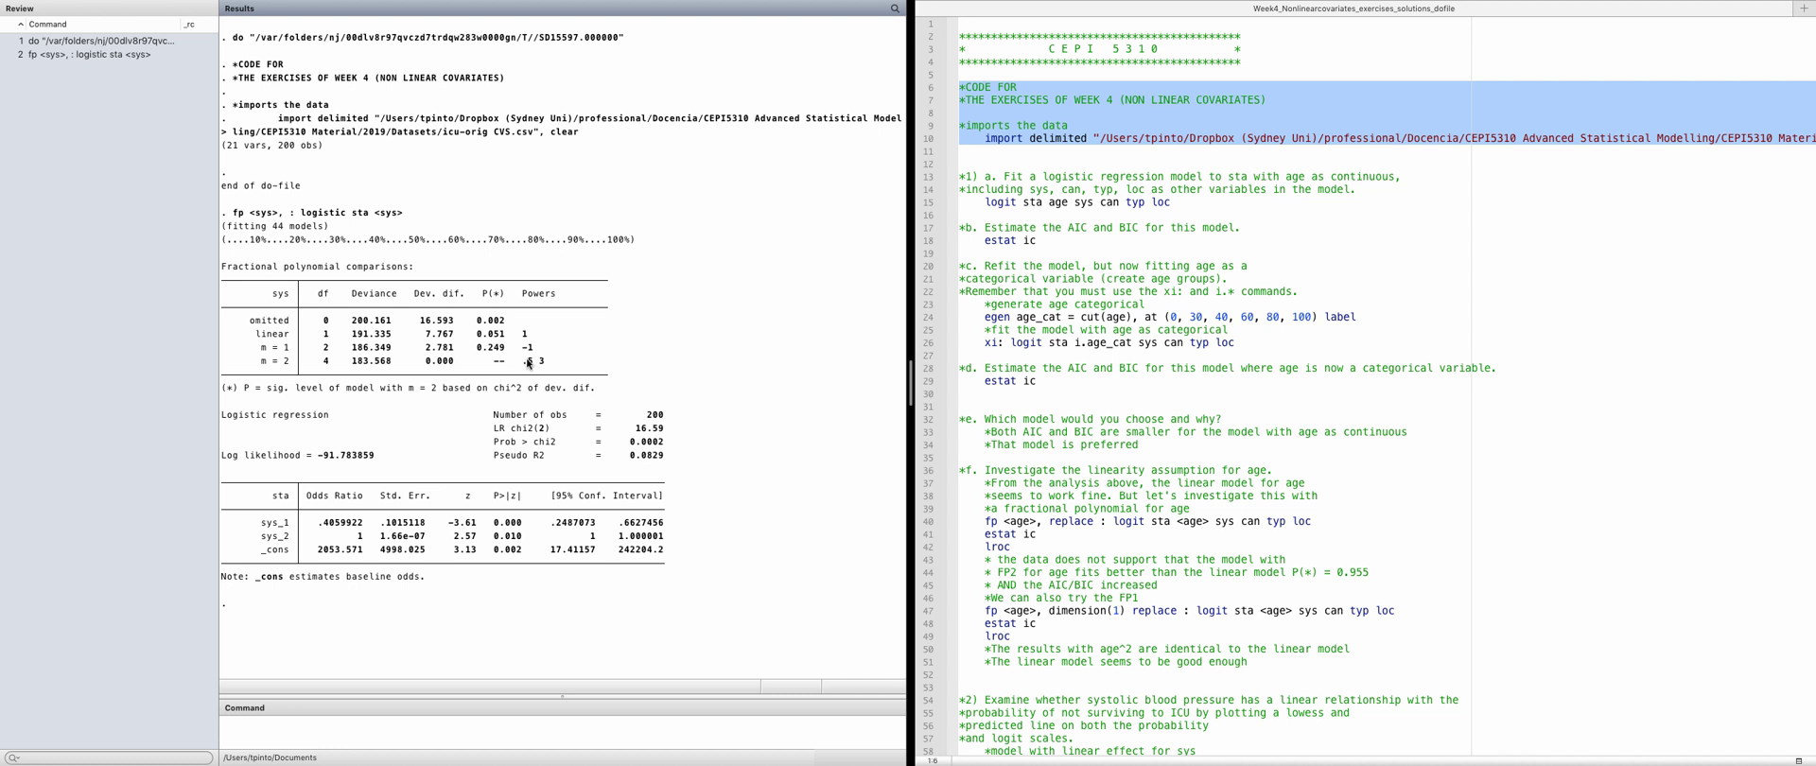
pyautogui.doubleClick(544, 362)
pyautogui.moveTo(492, 360); pyautogui.dragTo(520, 364)
pyautogui.moveTo(319, 349); pyautogui.dragTo(561, 365)
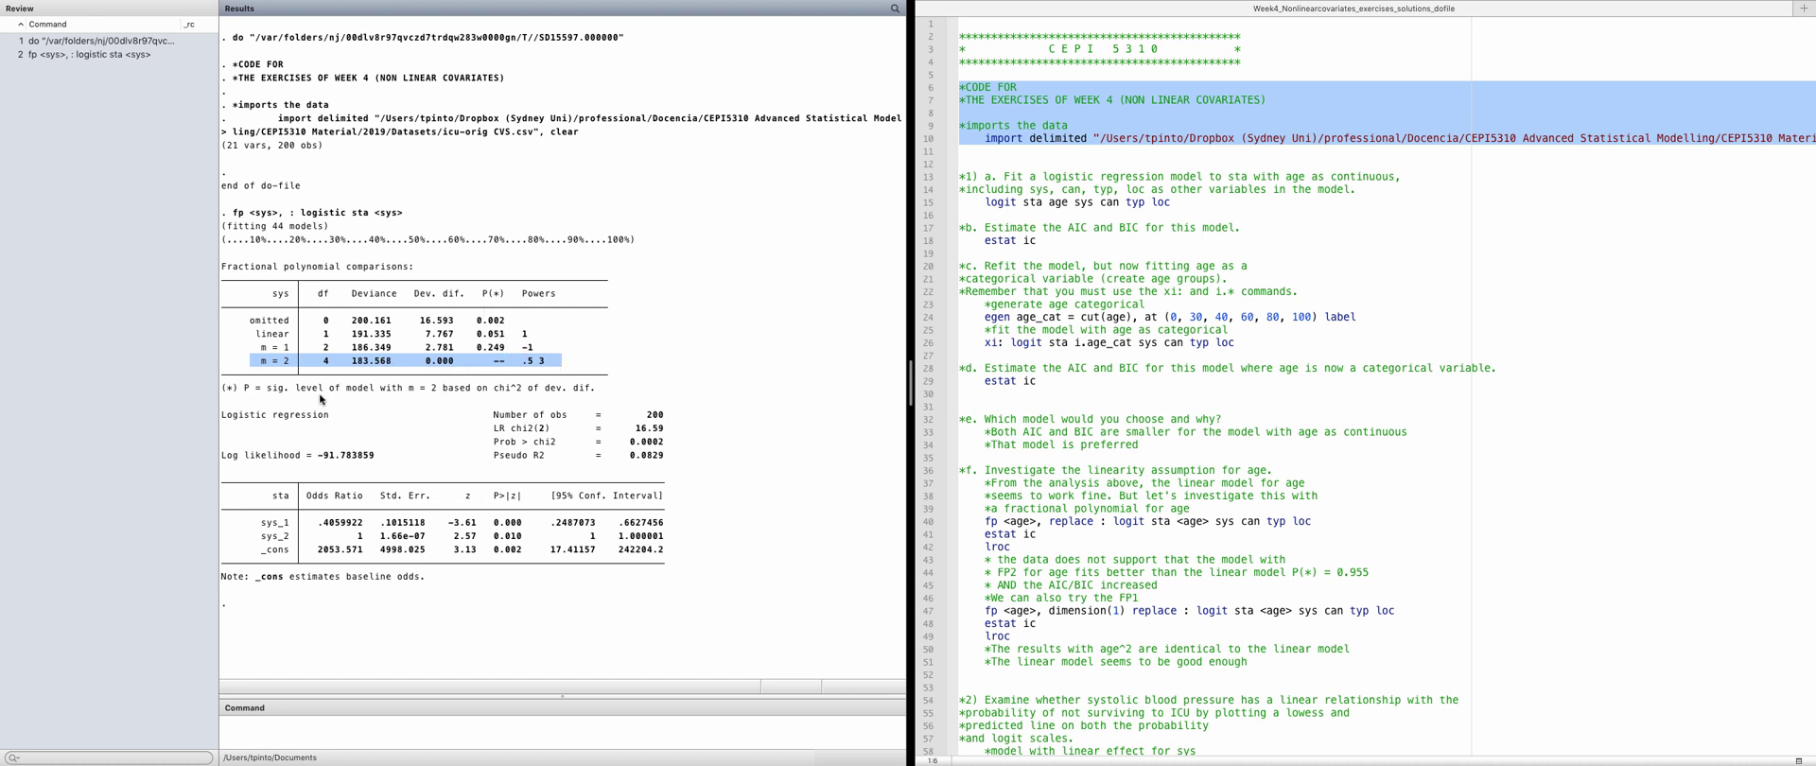
pyautogui.click(530, 361)
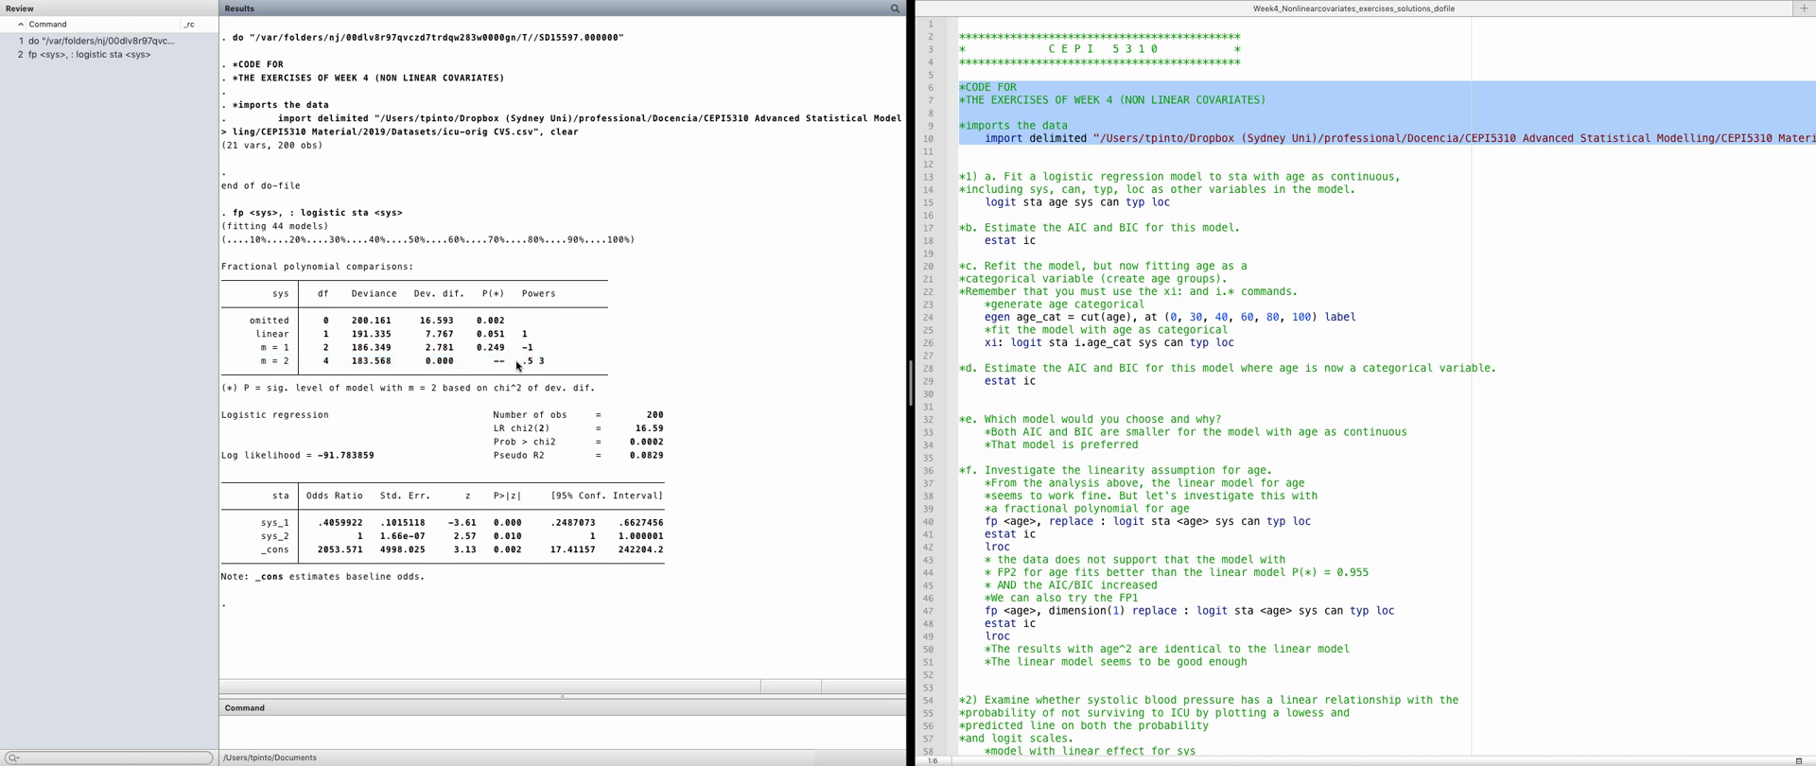
# Compare the m = 2, m = 1 and linear rows of the comparison table, checking their P-values
pyautogui.moveTo(504, 347); pyautogui.dragTo(477, 352)
pyautogui.moveTo(228, 348); pyautogui.dragTo(260, 366)
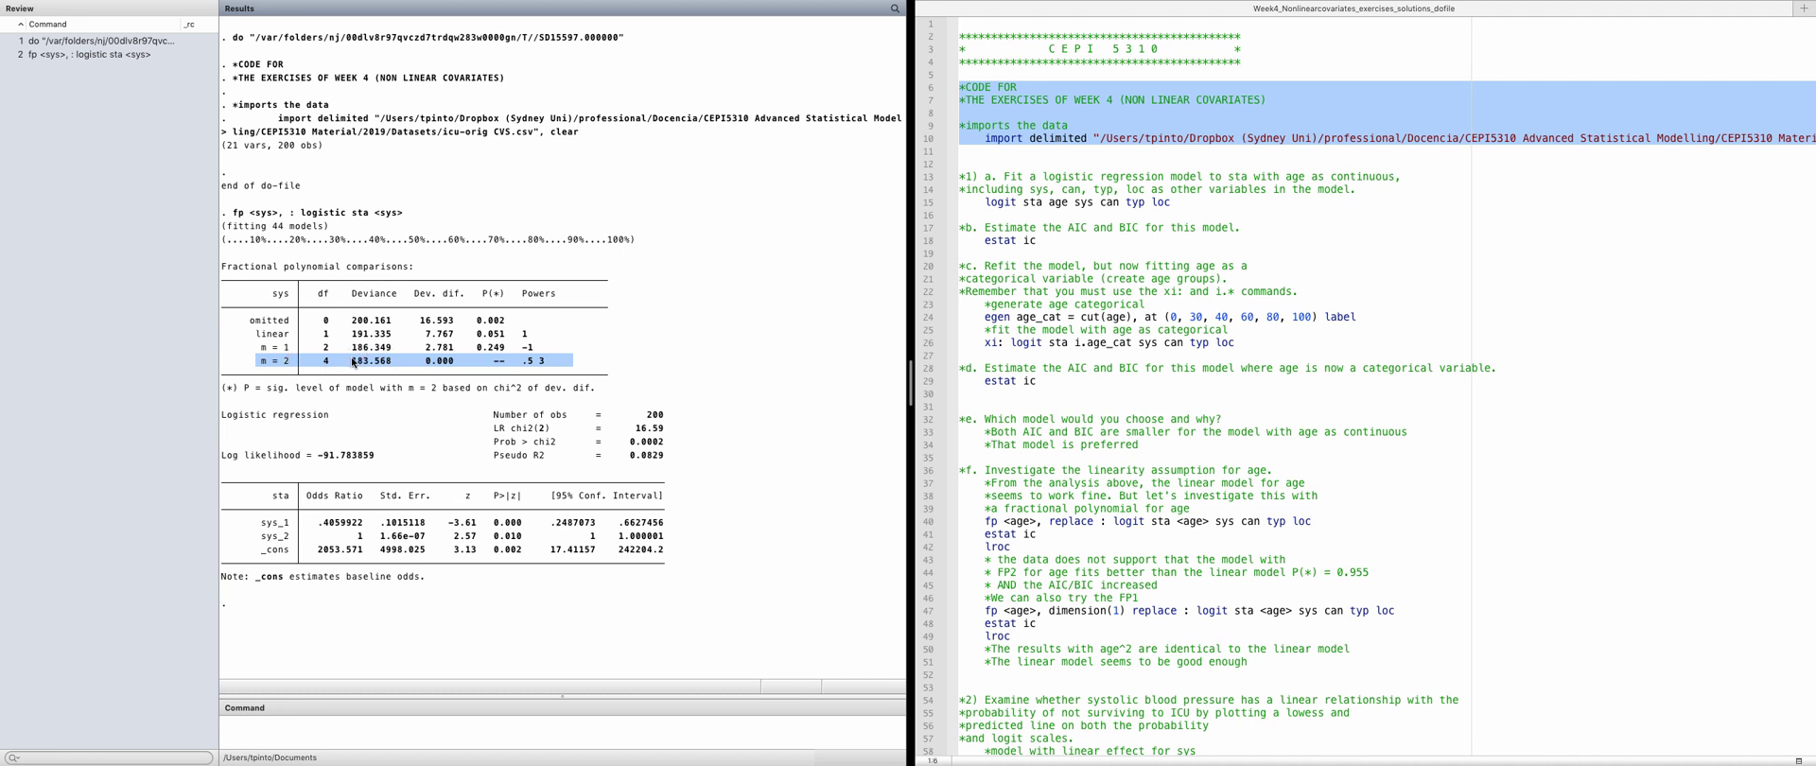
pyautogui.moveTo(248, 349); pyautogui.dragTo(596, 350)
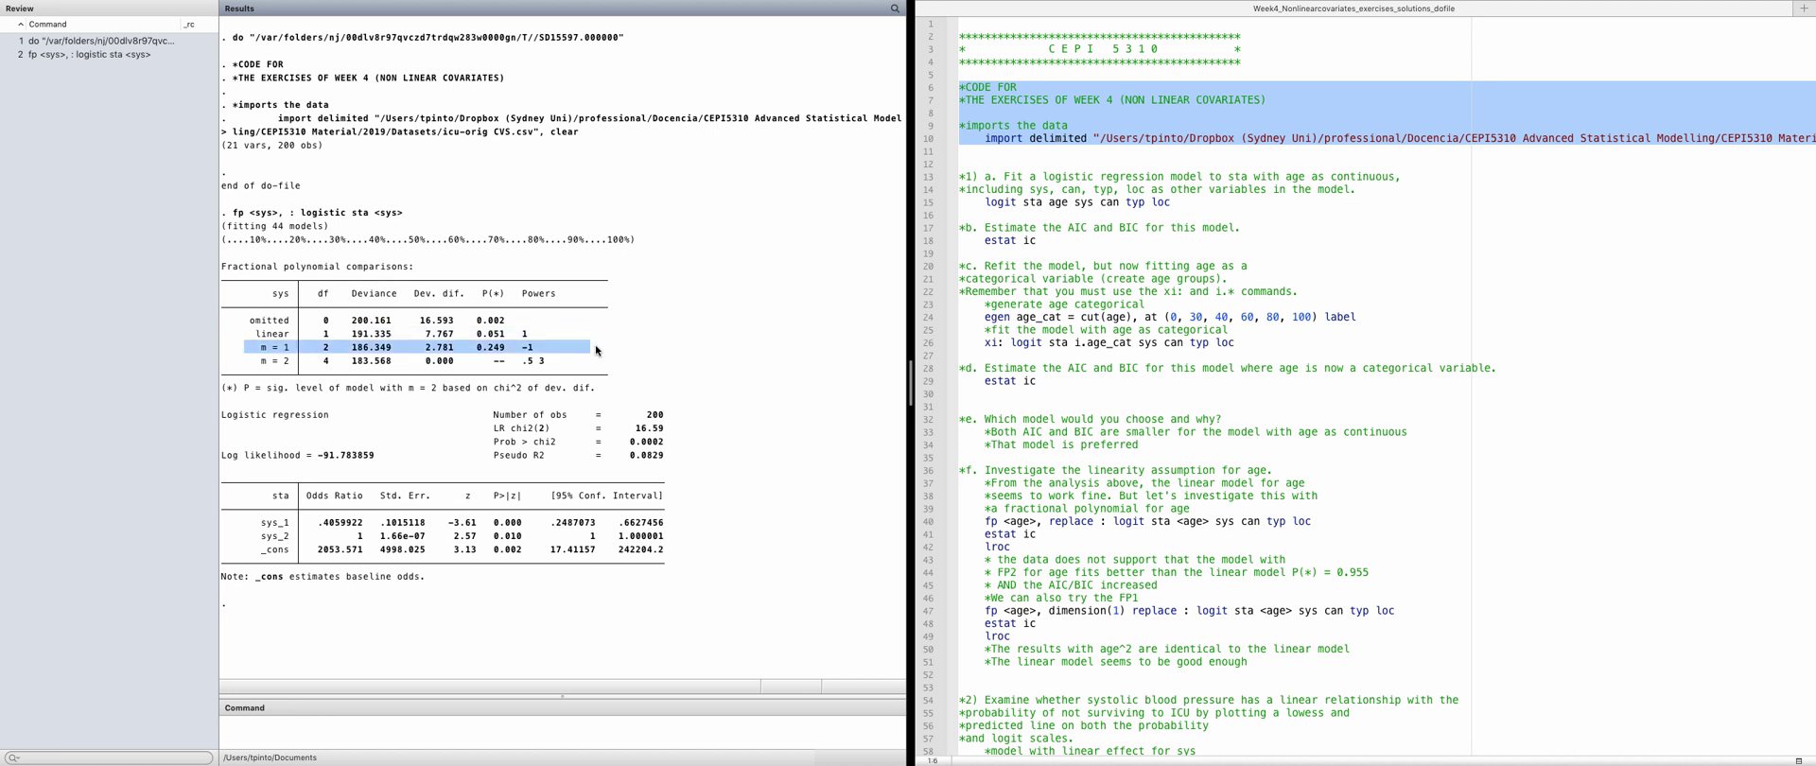
pyautogui.click(597, 350)
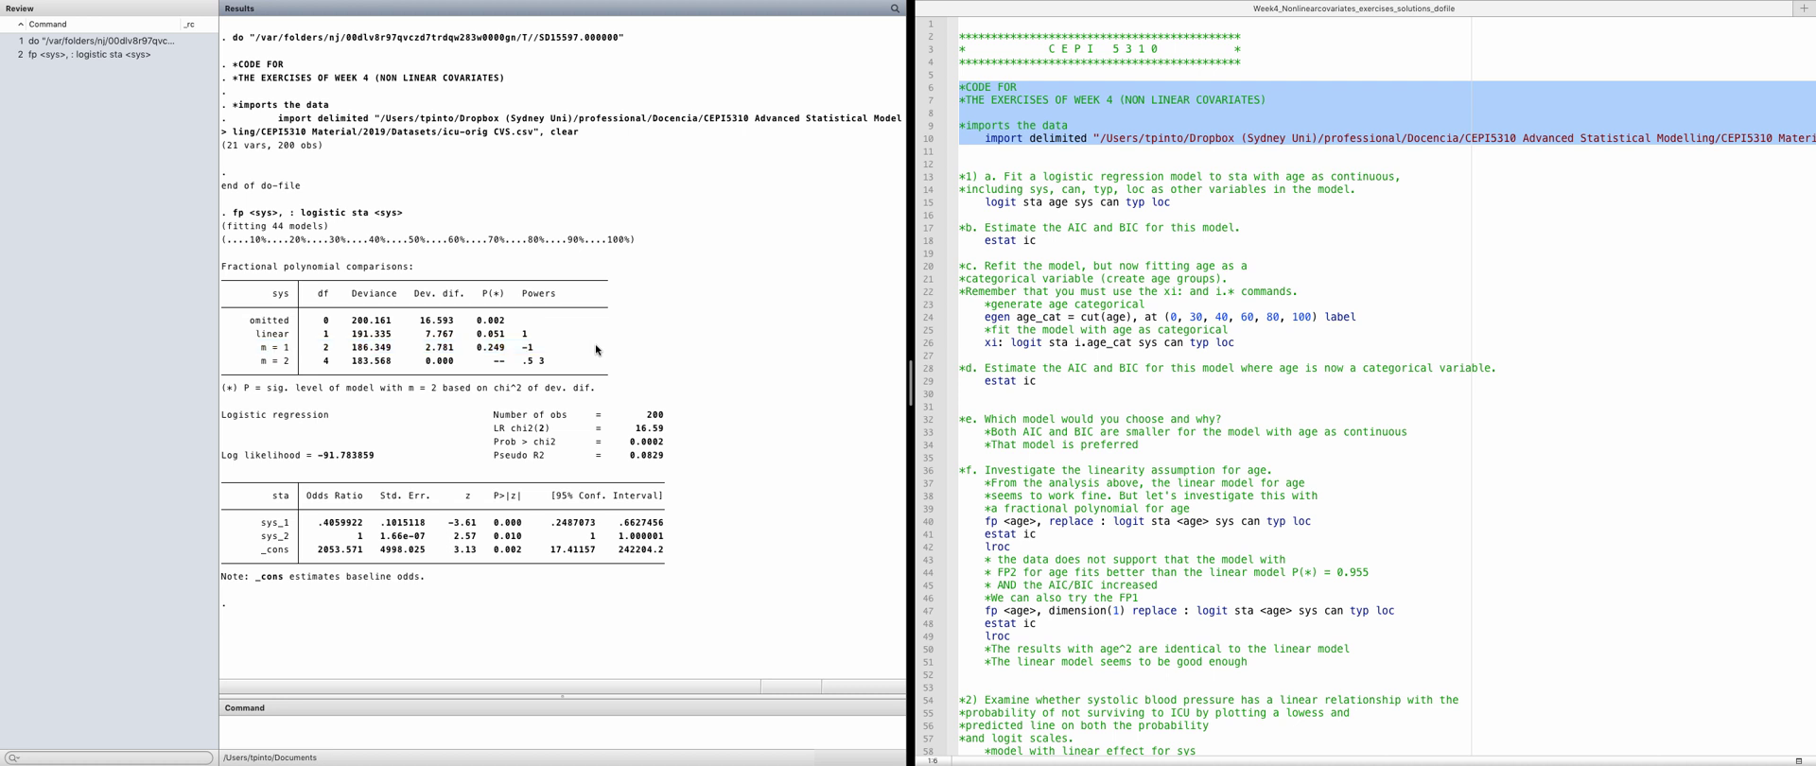
pyautogui.moveTo(596, 350); pyautogui.dragTo(227, 353)
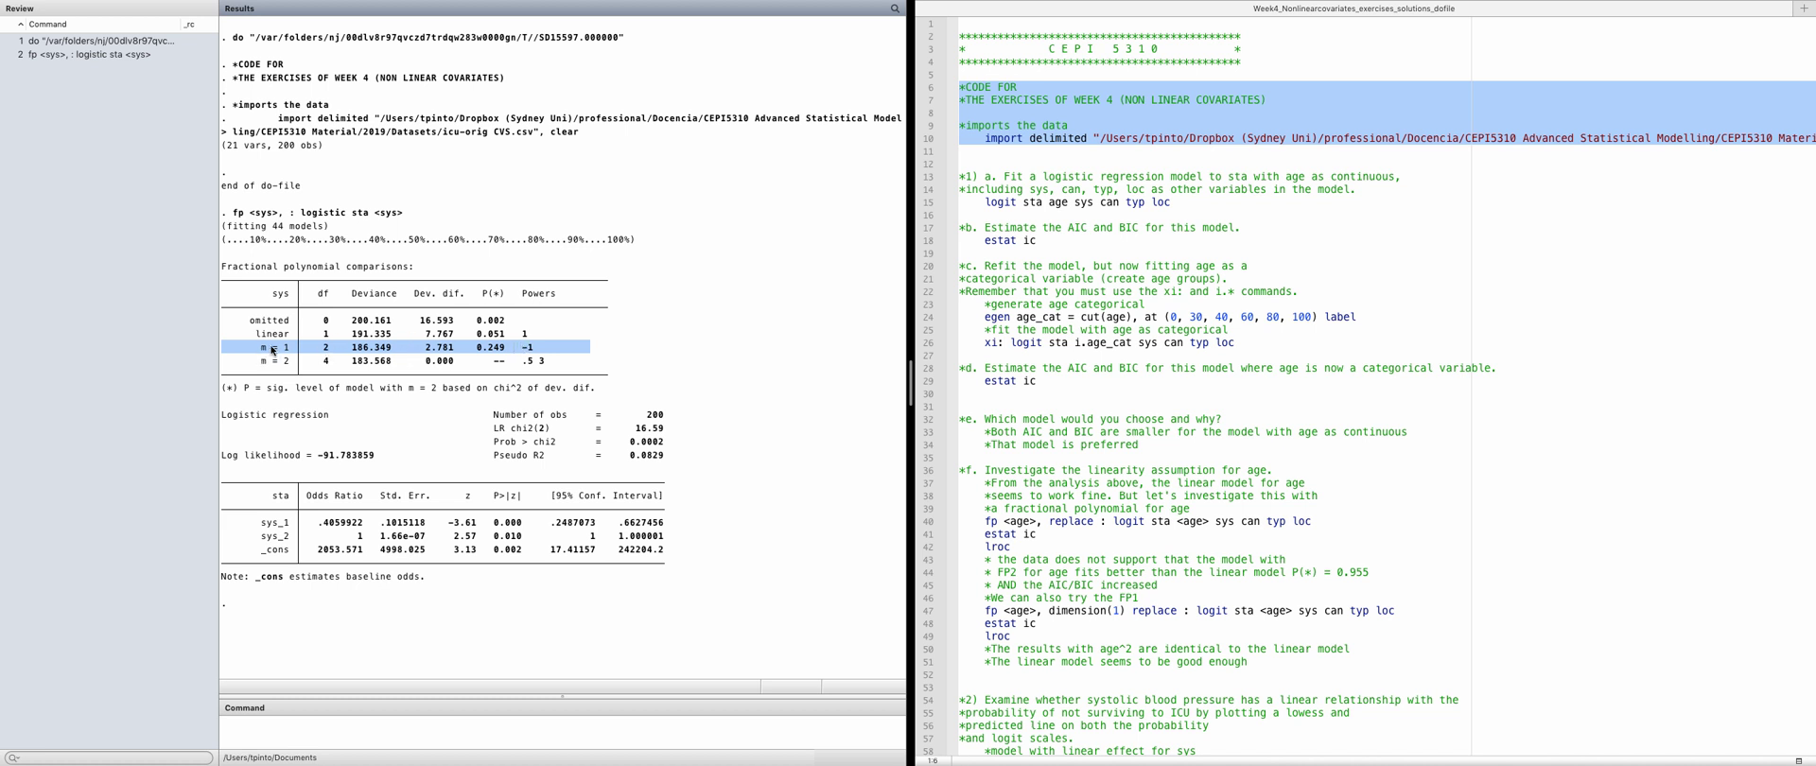
pyautogui.moveTo(239, 334); pyautogui.dragTo(504, 334)
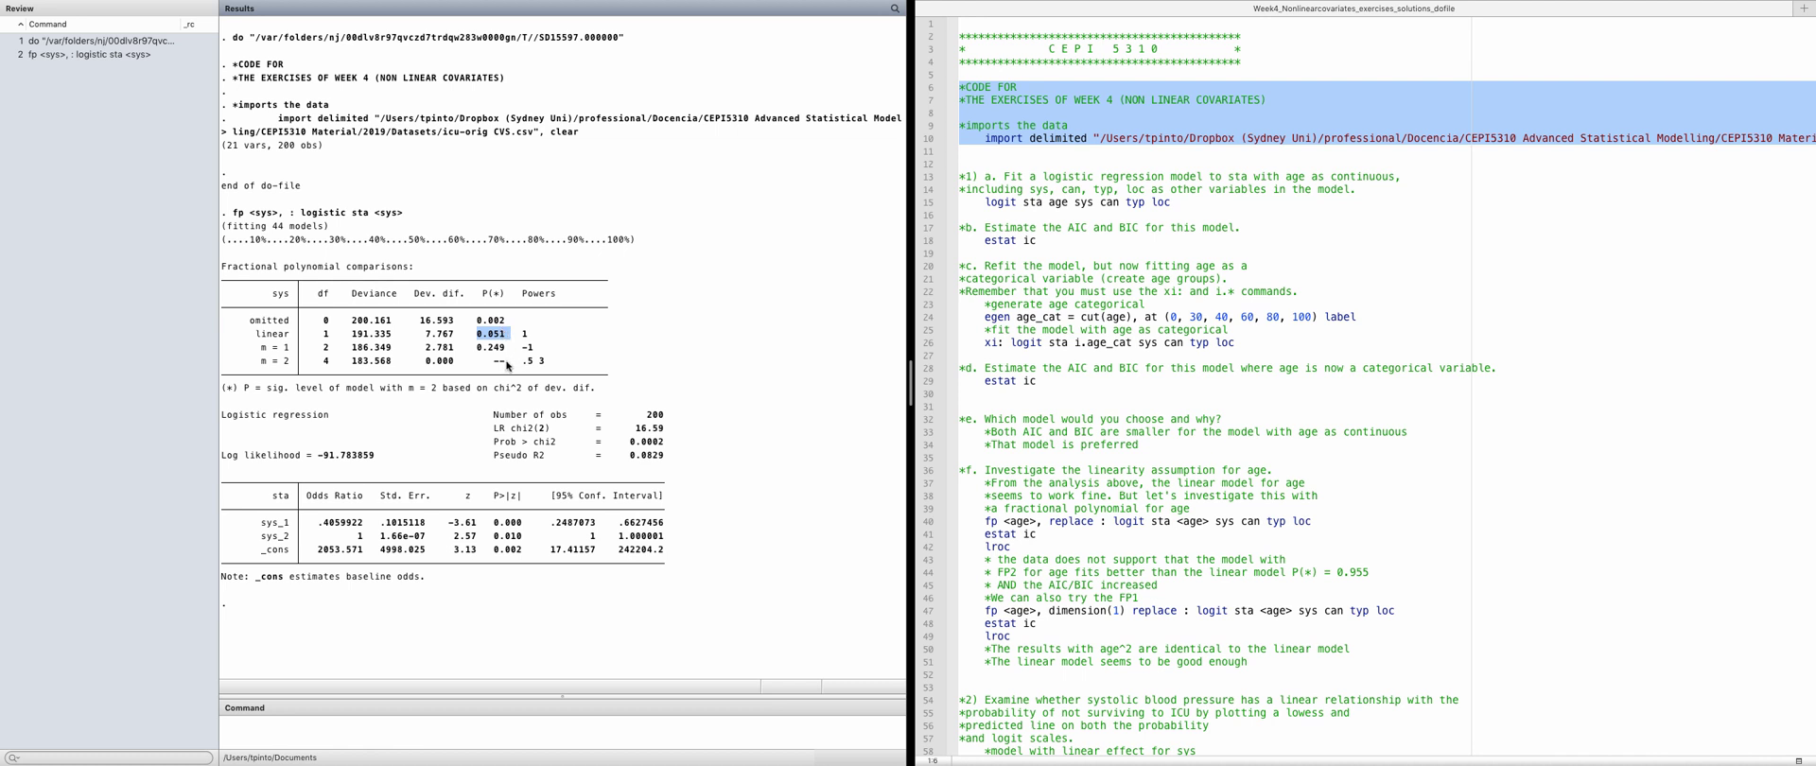
pyautogui.click(504, 354)
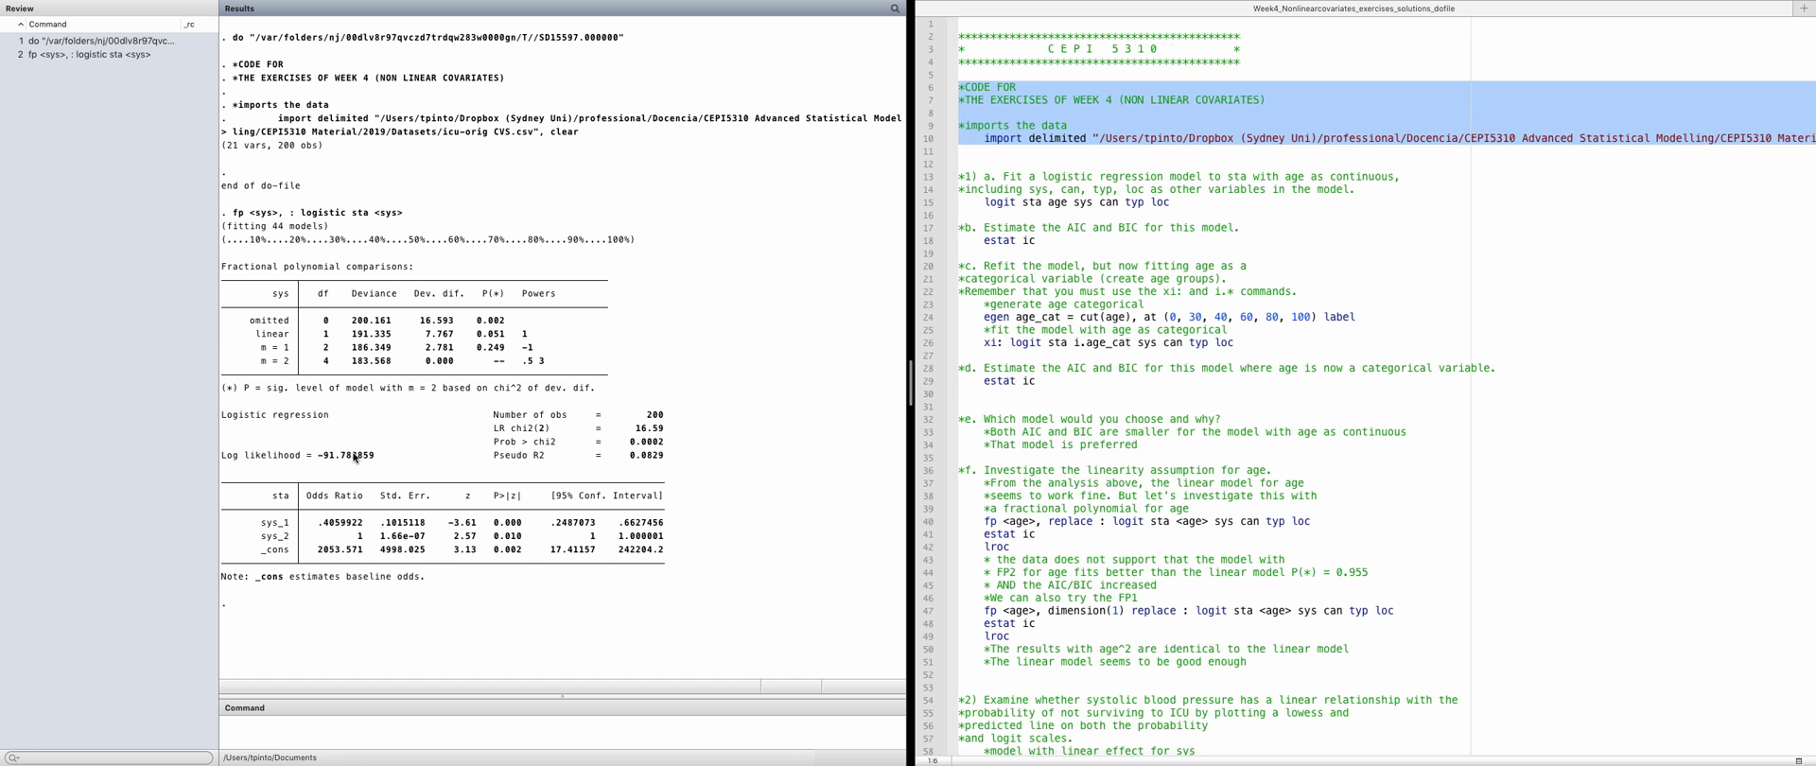
# Try to fit a fractional polynomial regression for sys with logistic sta <sys> and a maximum degree of 1
pyautogui.click(315, 7)
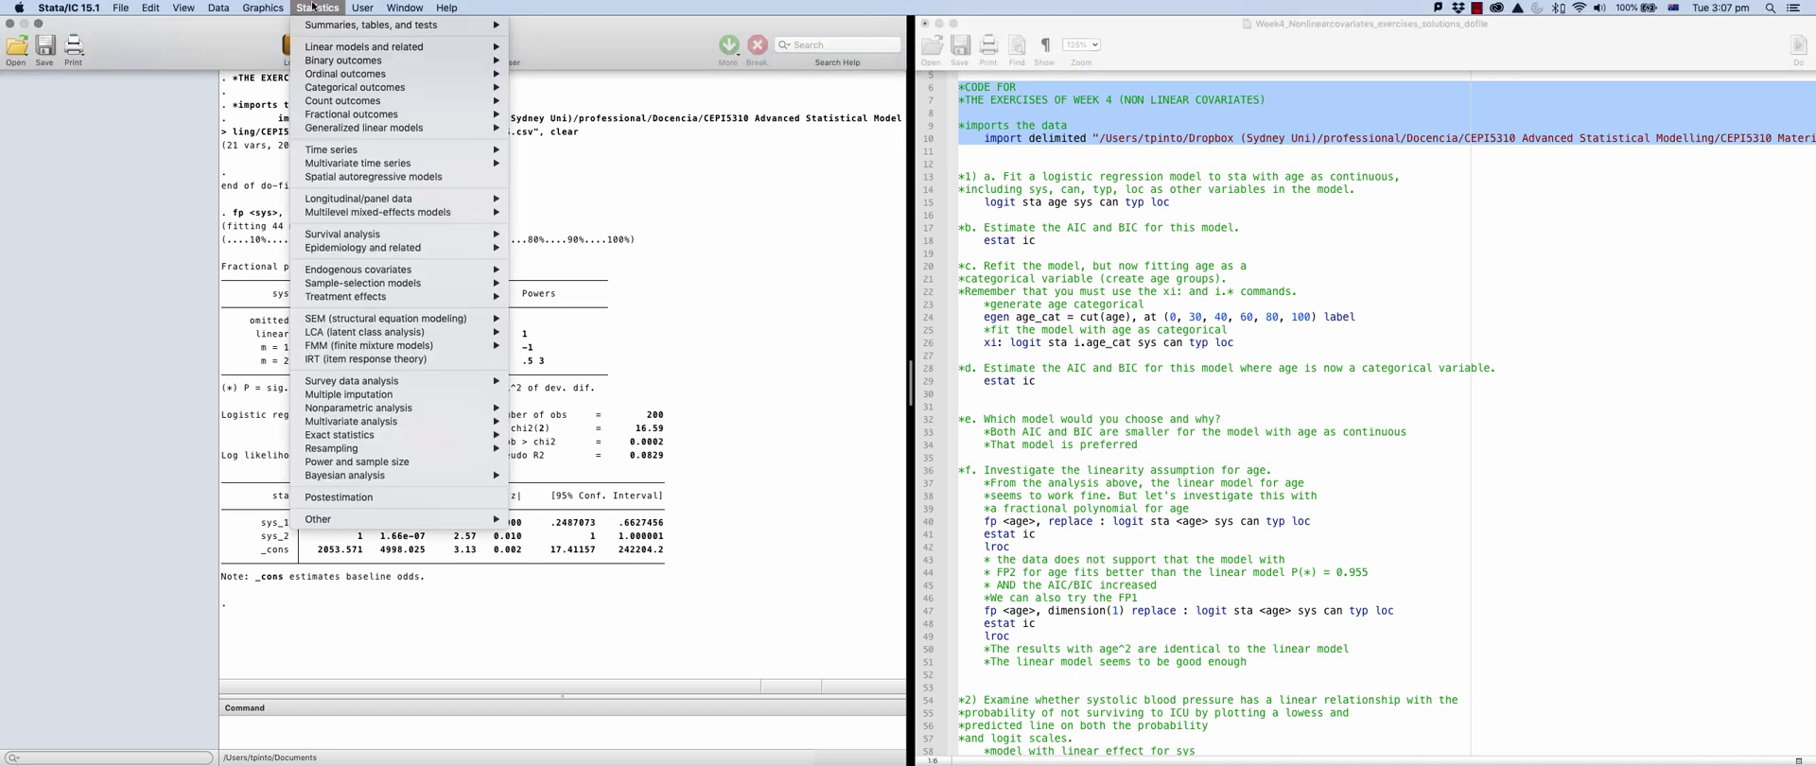
pyautogui.moveTo(425, 48)
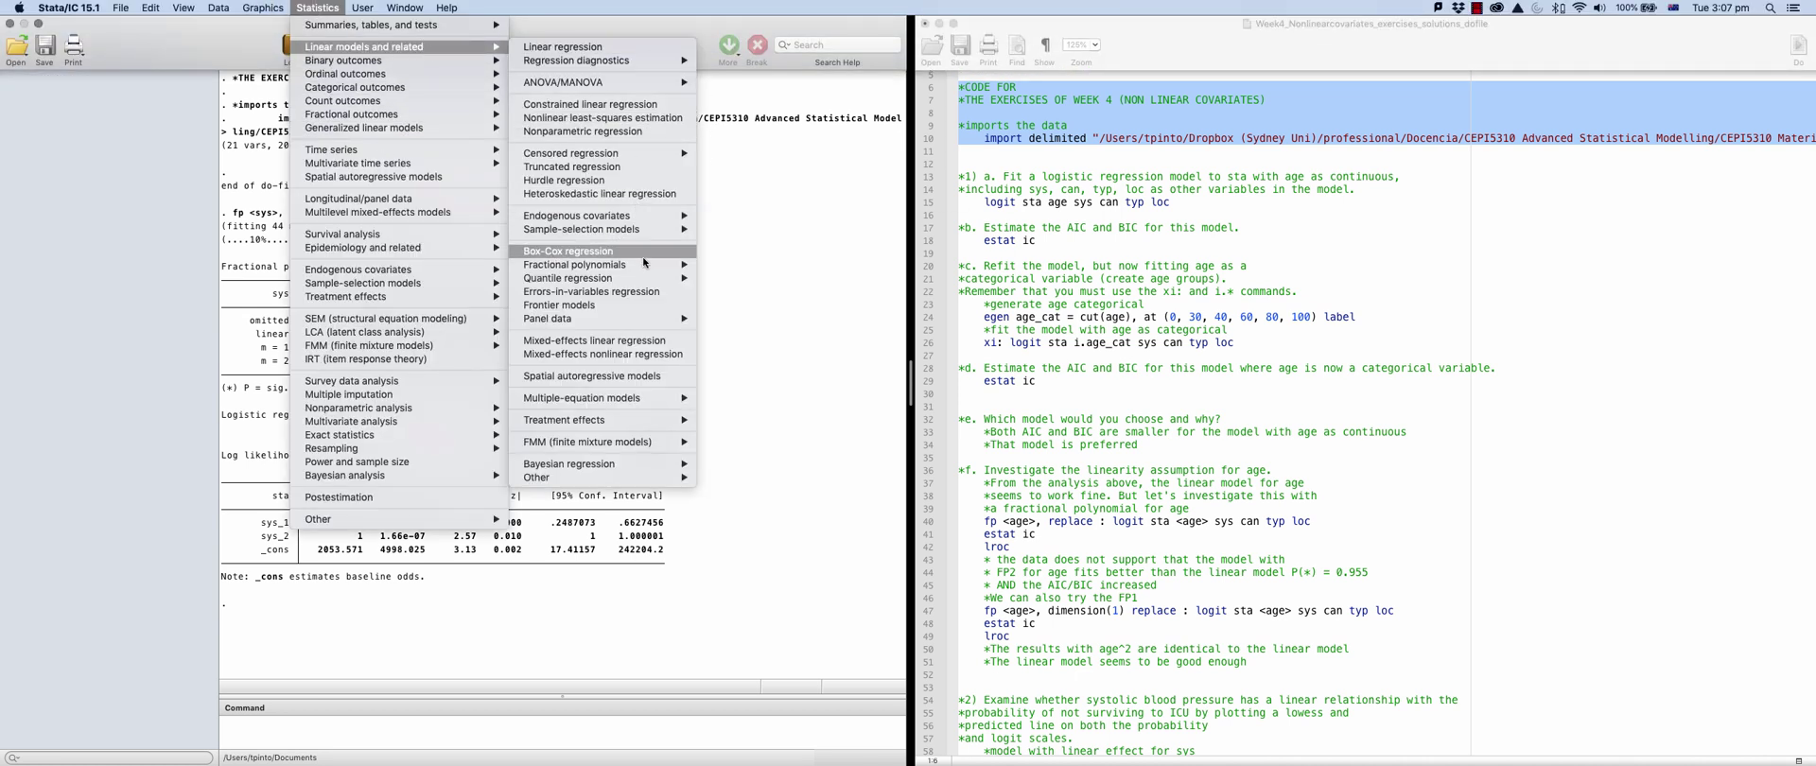
pyautogui.moveTo(653, 266)
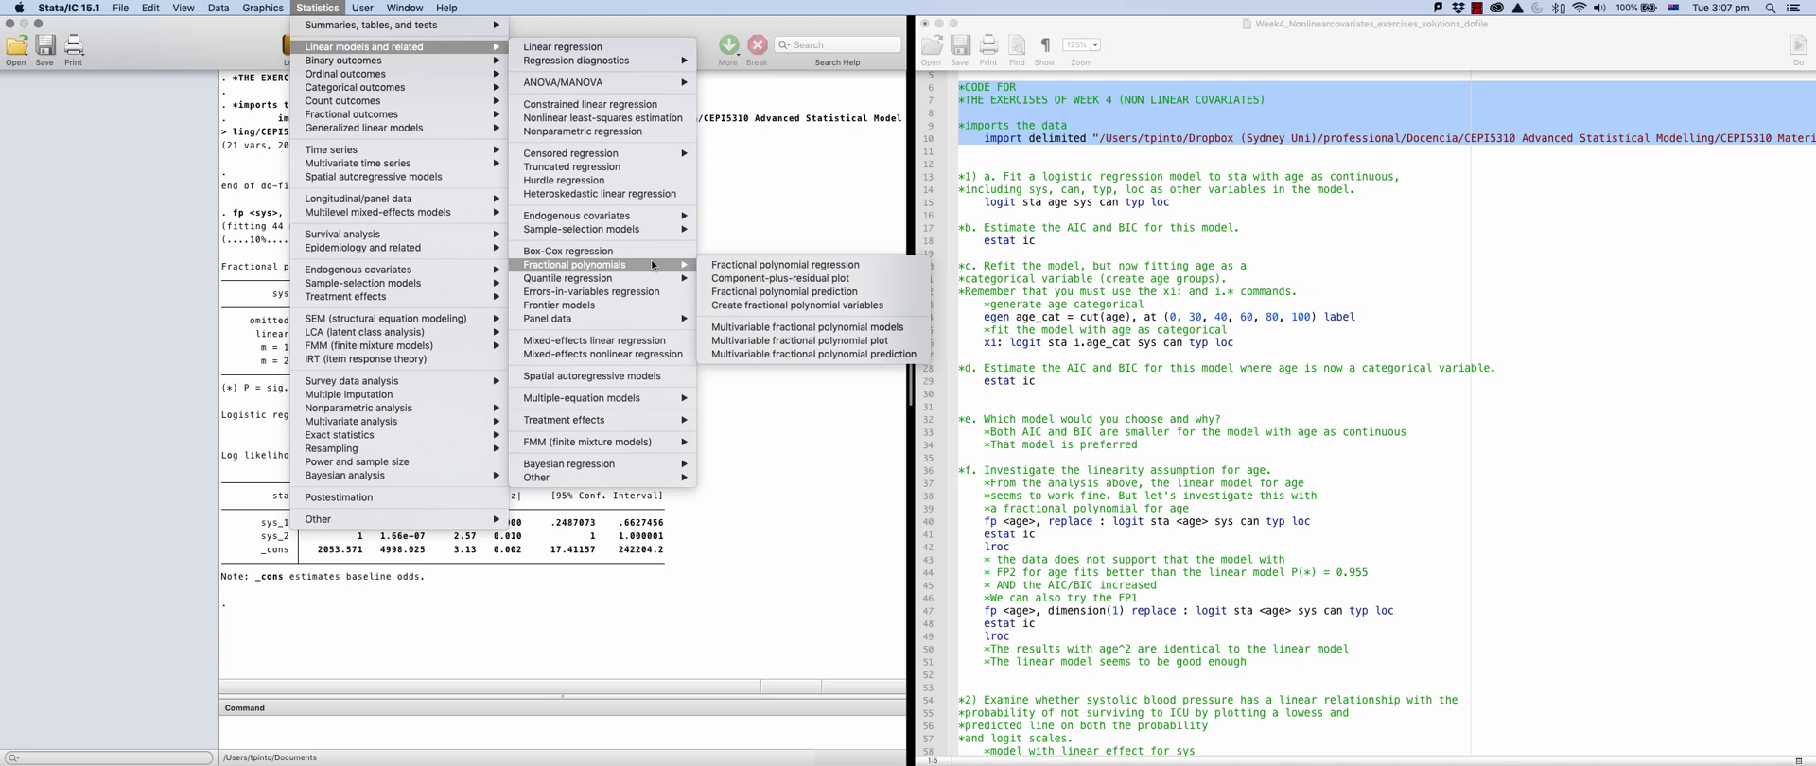
pyautogui.click(764, 265)
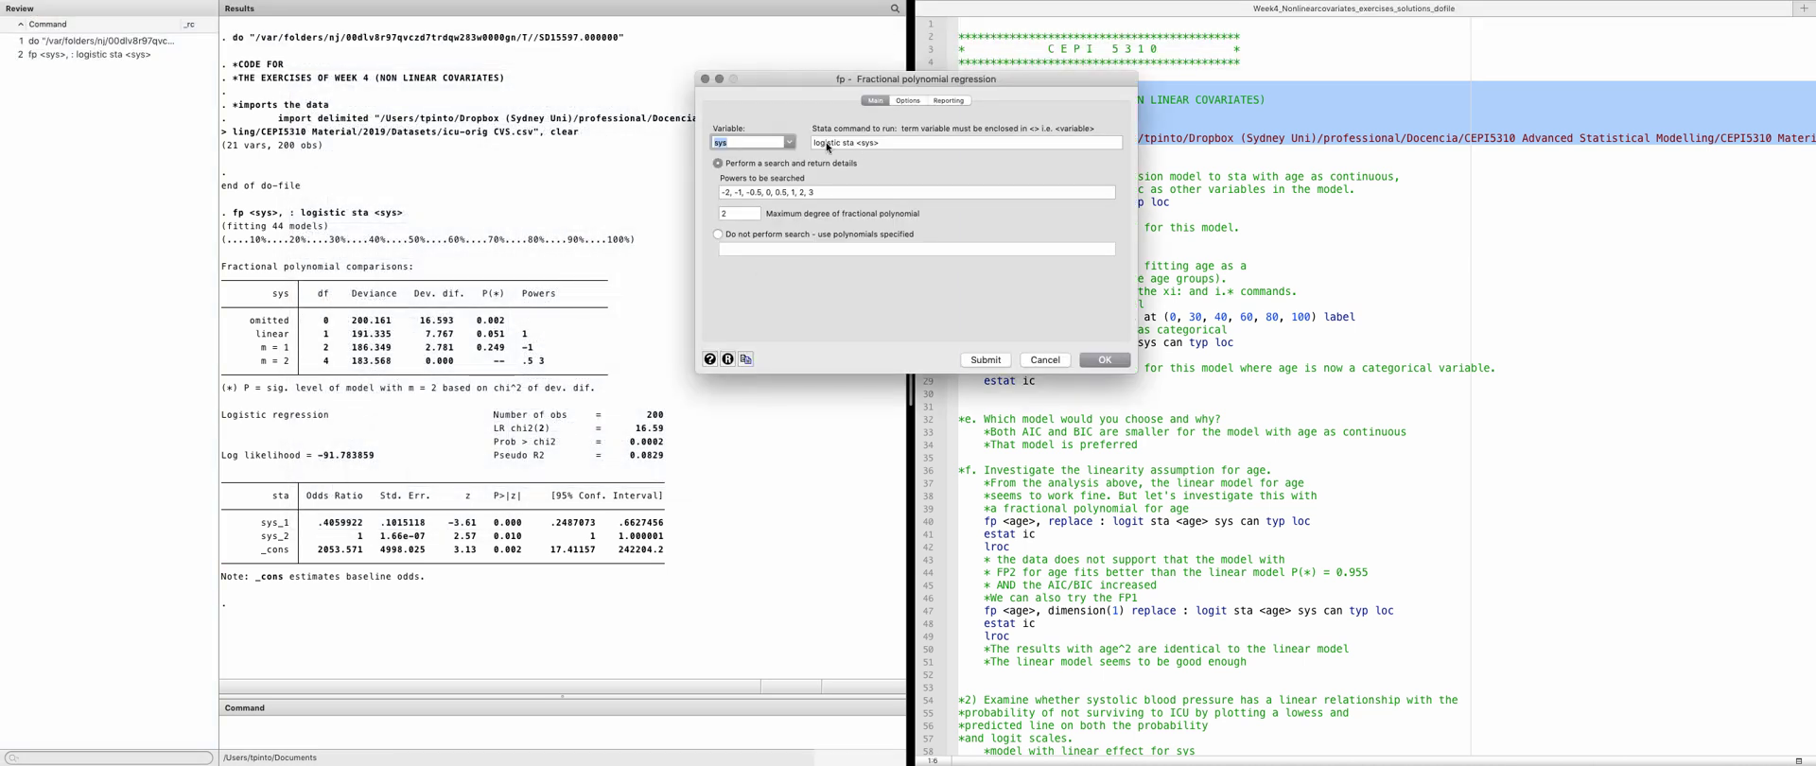
pyautogui.doubleClick(748, 212)
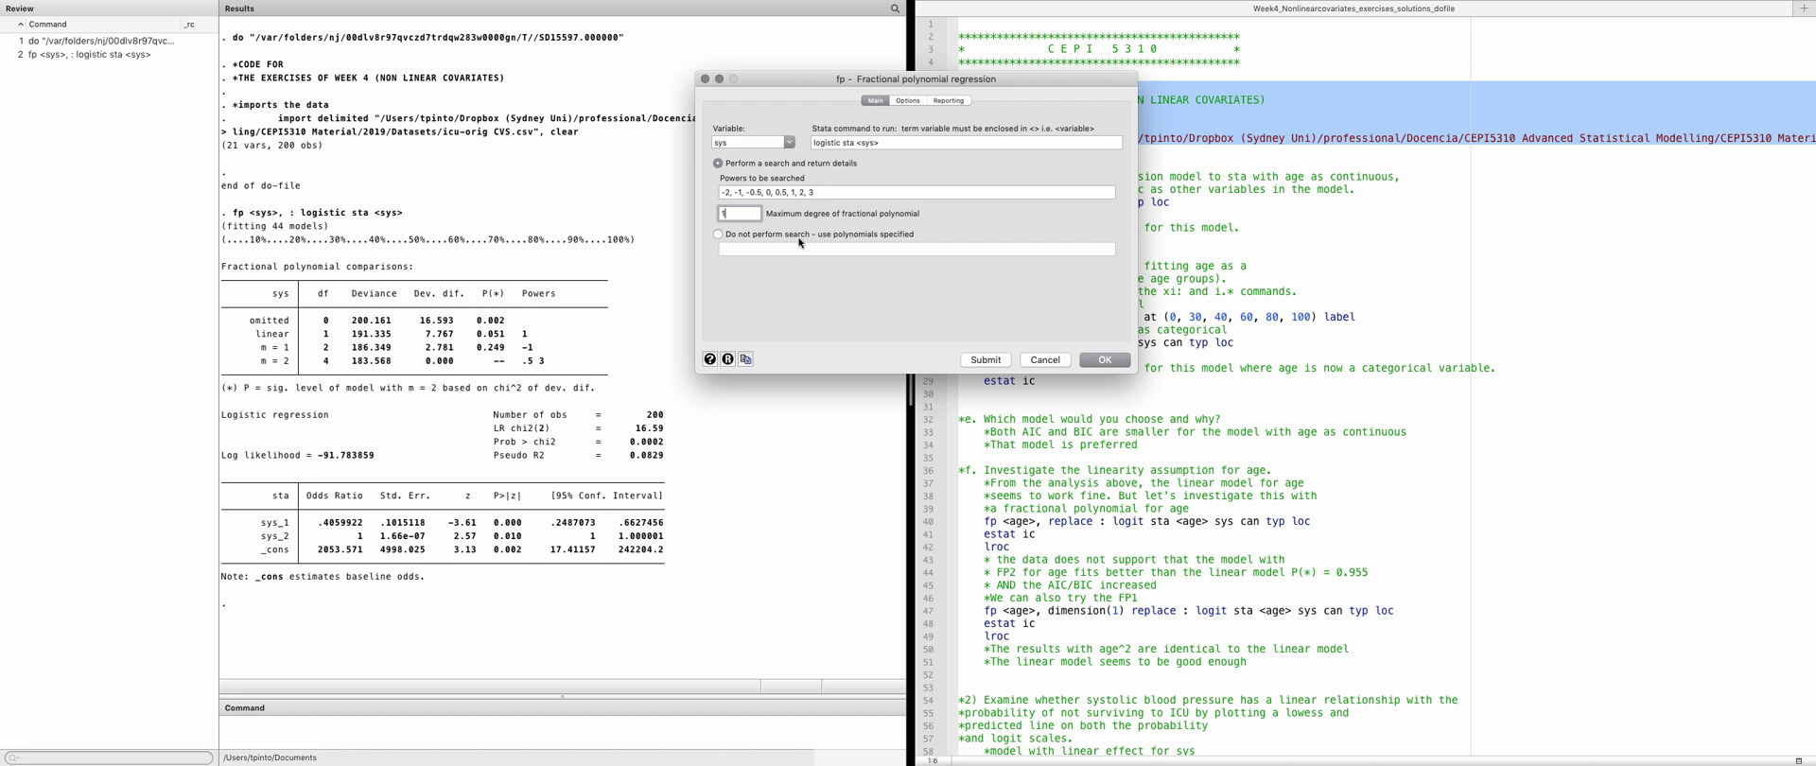
pyautogui.click(1105, 360)
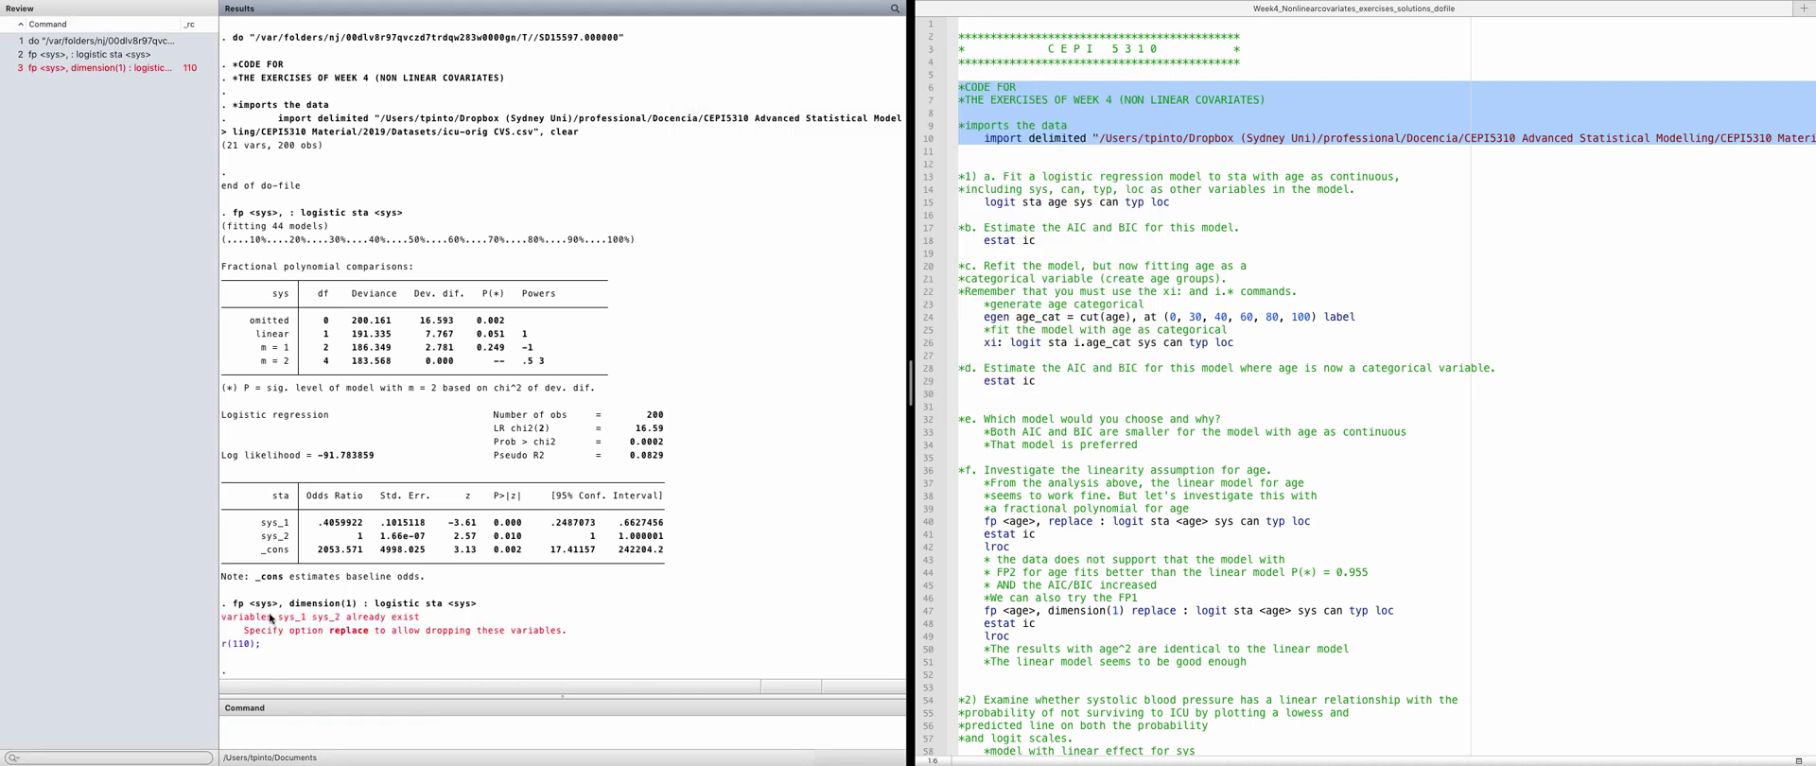
# Rerun the failed degree-1 command with the replace option added, as fp <sys>, replace dimension(1) : logistic sta <sys>
pyautogui.moveTo(289, 621); pyautogui.dragTo(343, 622)
pyautogui.click(68, 68)
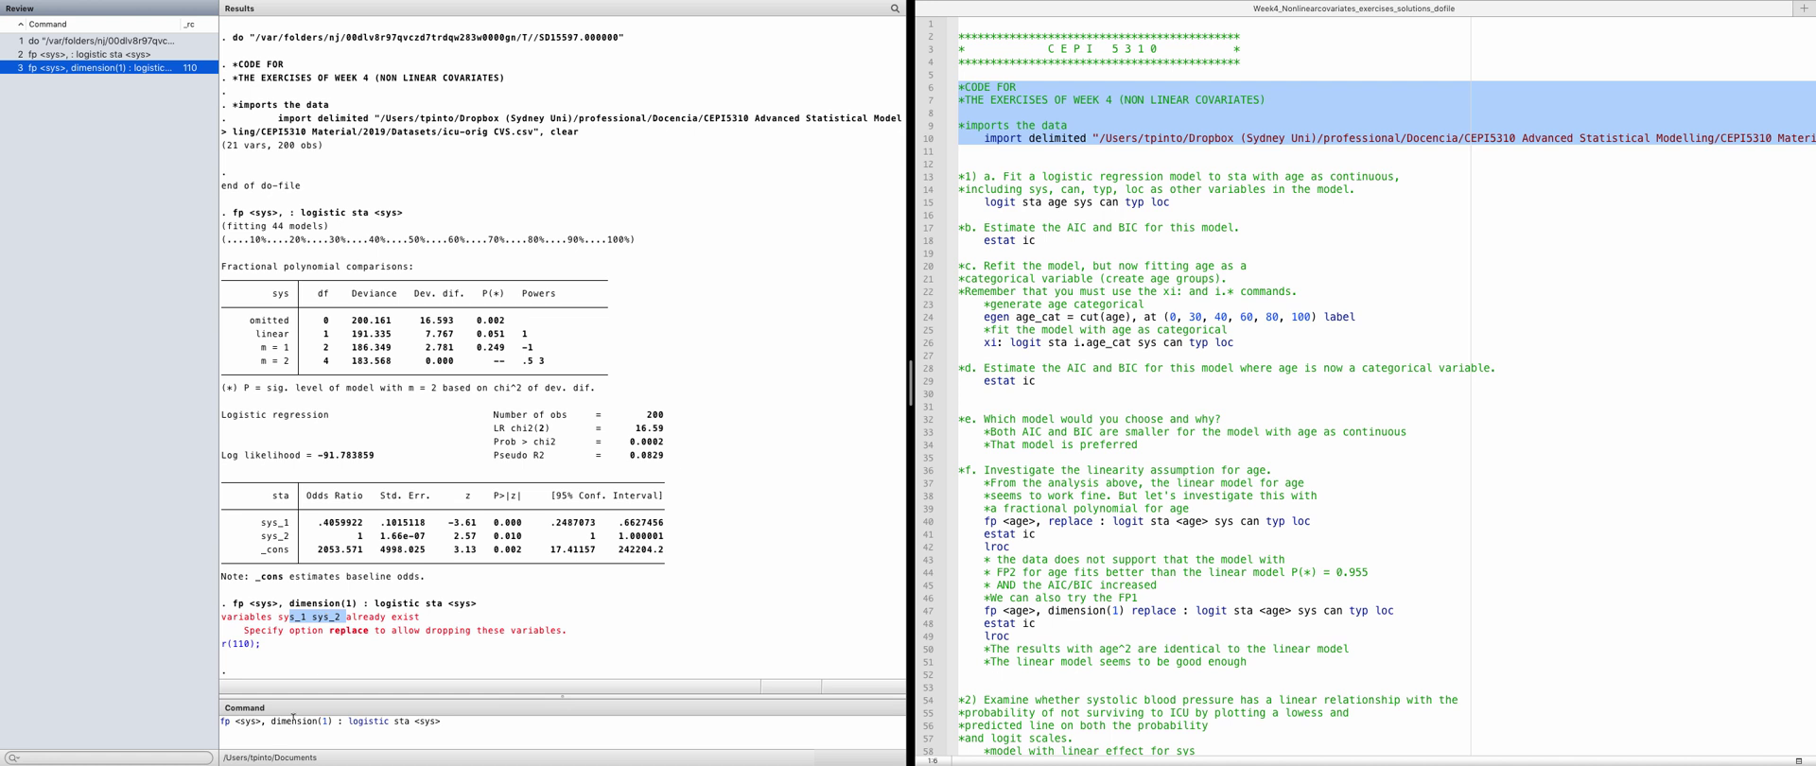
pyautogui.moveTo(223, 721); pyautogui.dragTo(321, 721)
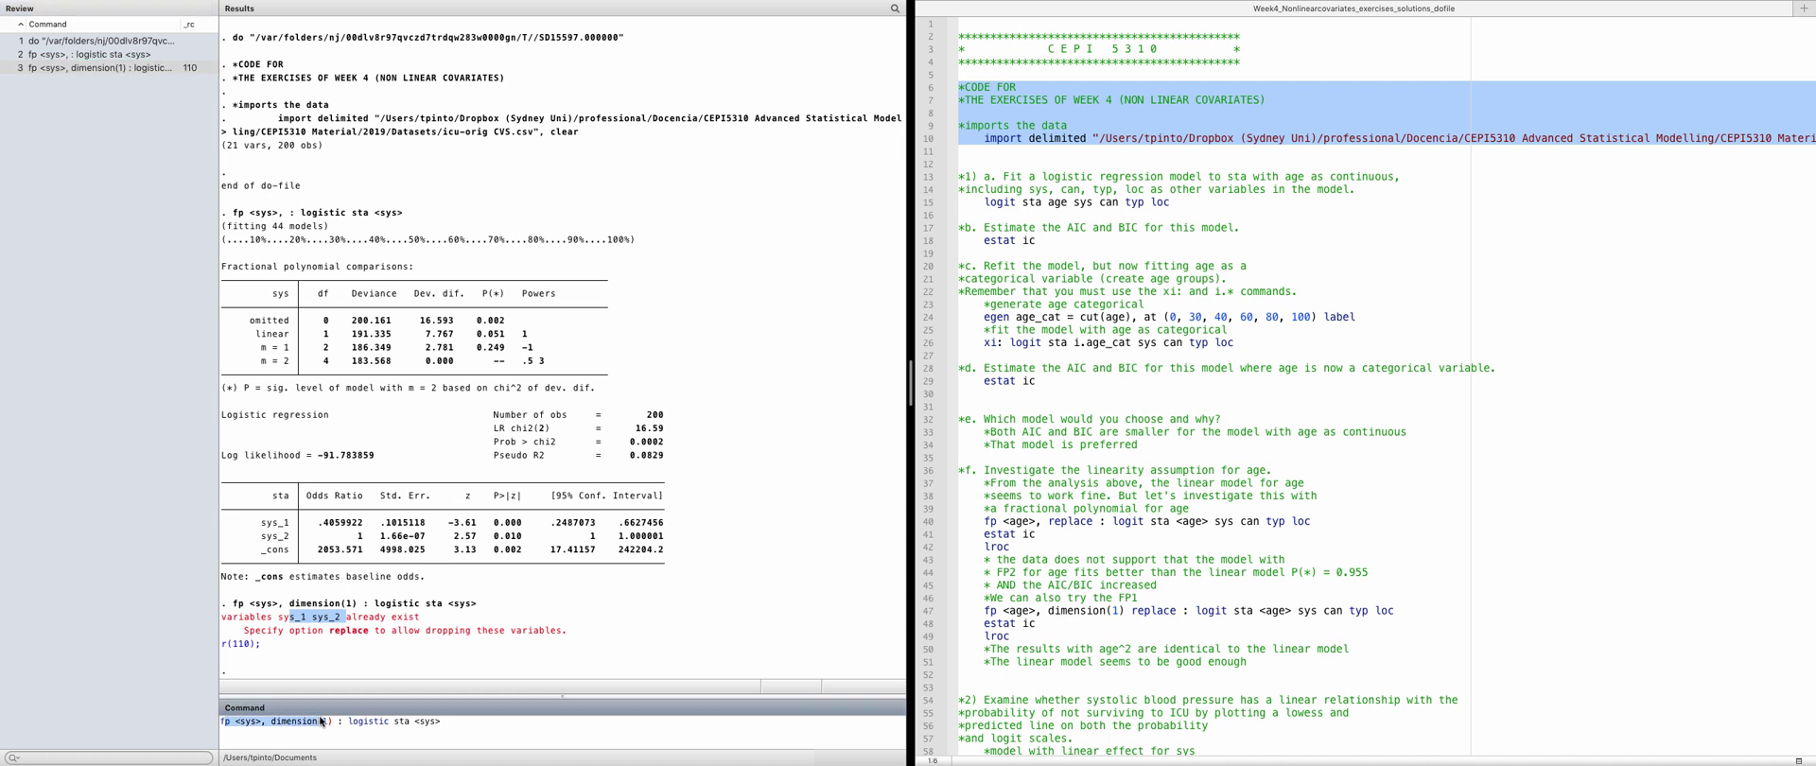
pyautogui.click(268, 722)
pyautogui.write('replace')
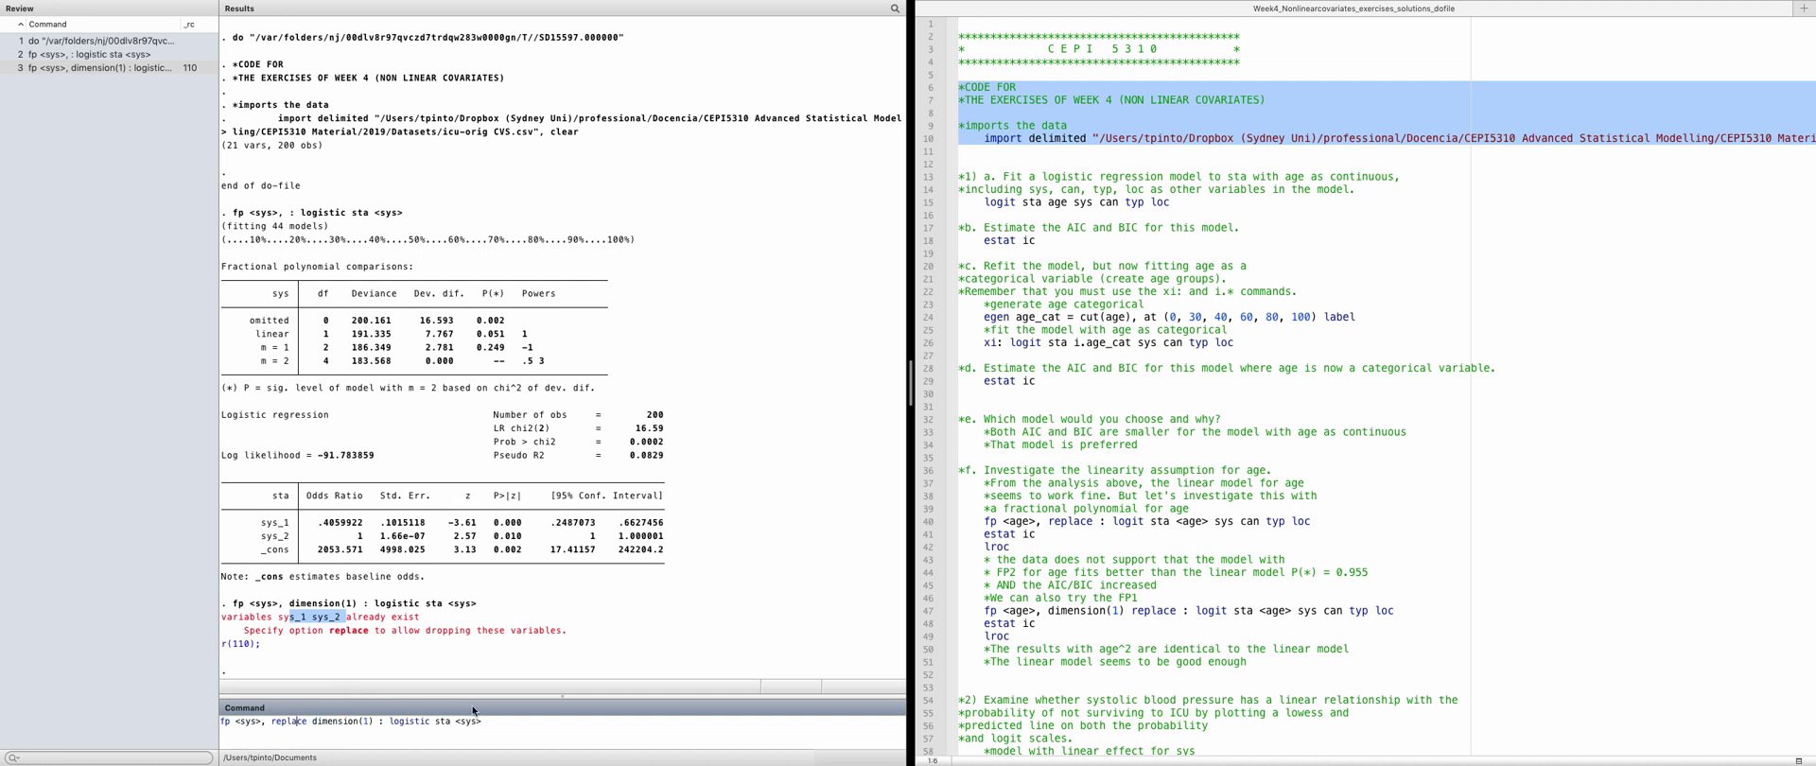
pyautogui.press('Return')
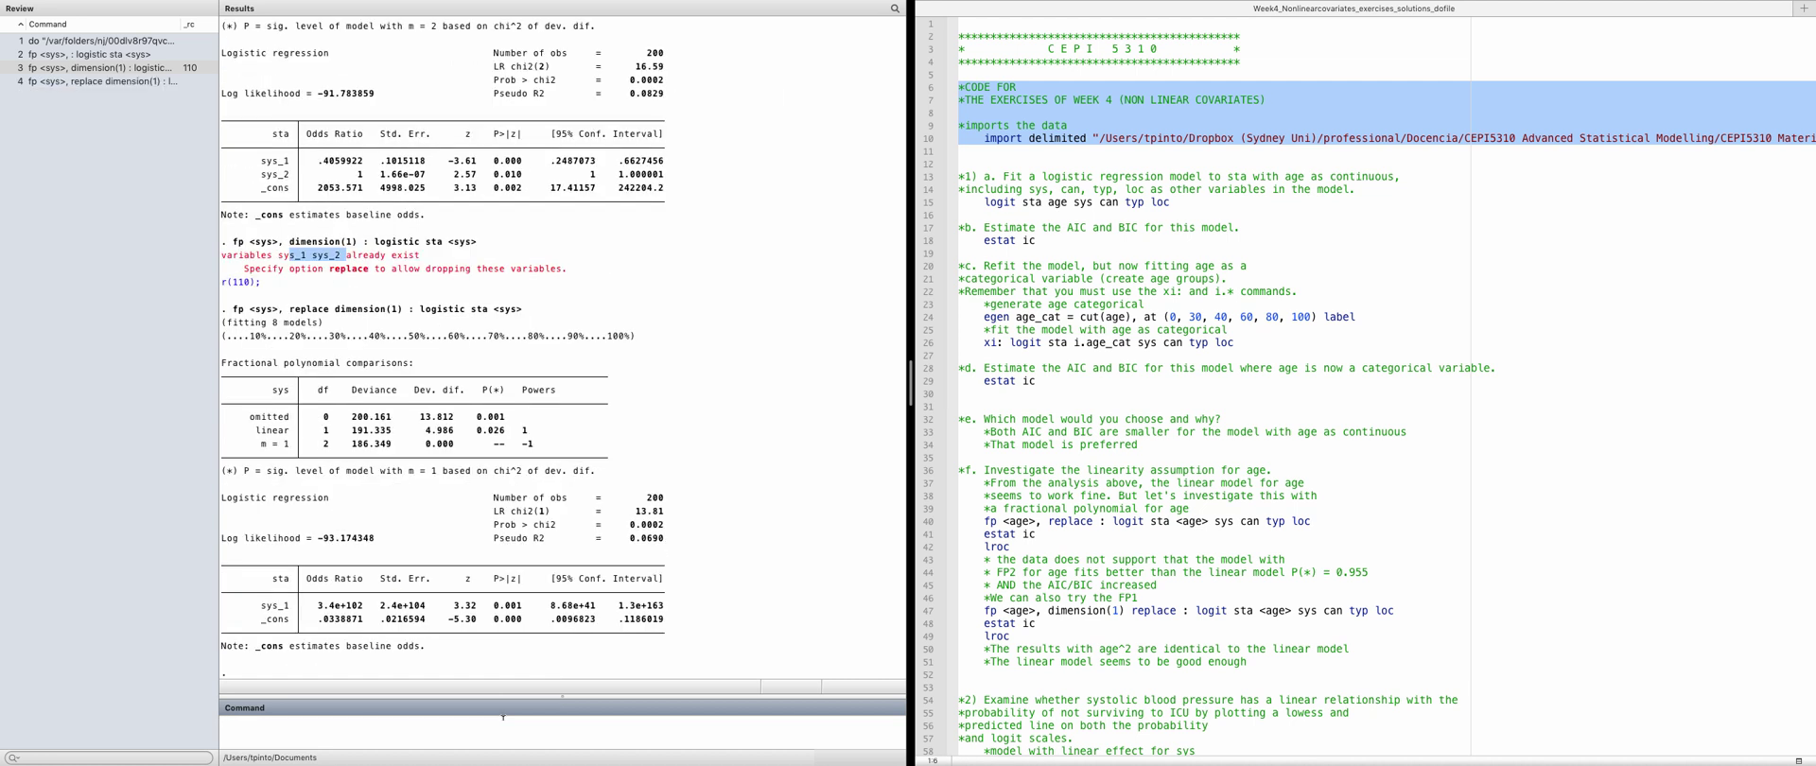
# Compare the linear and m = 1 rows of the degree-1 comparison table, checking the P-value and power
pyautogui.moveTo(255, 443); pyautogui.dragTo(505, 433)
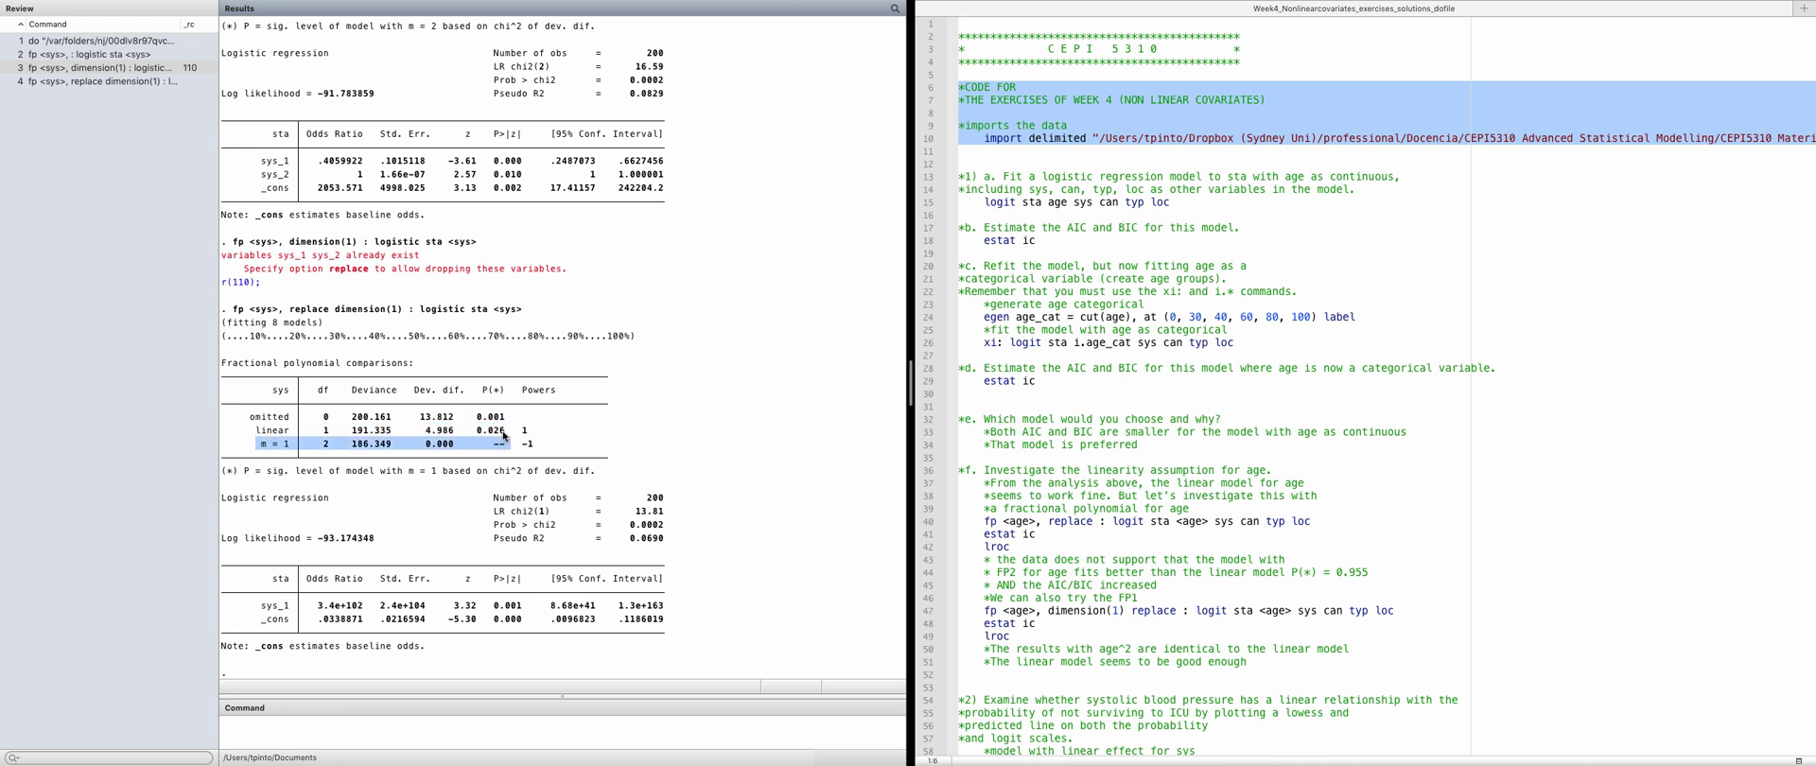
pyautogui.click(504, 435)
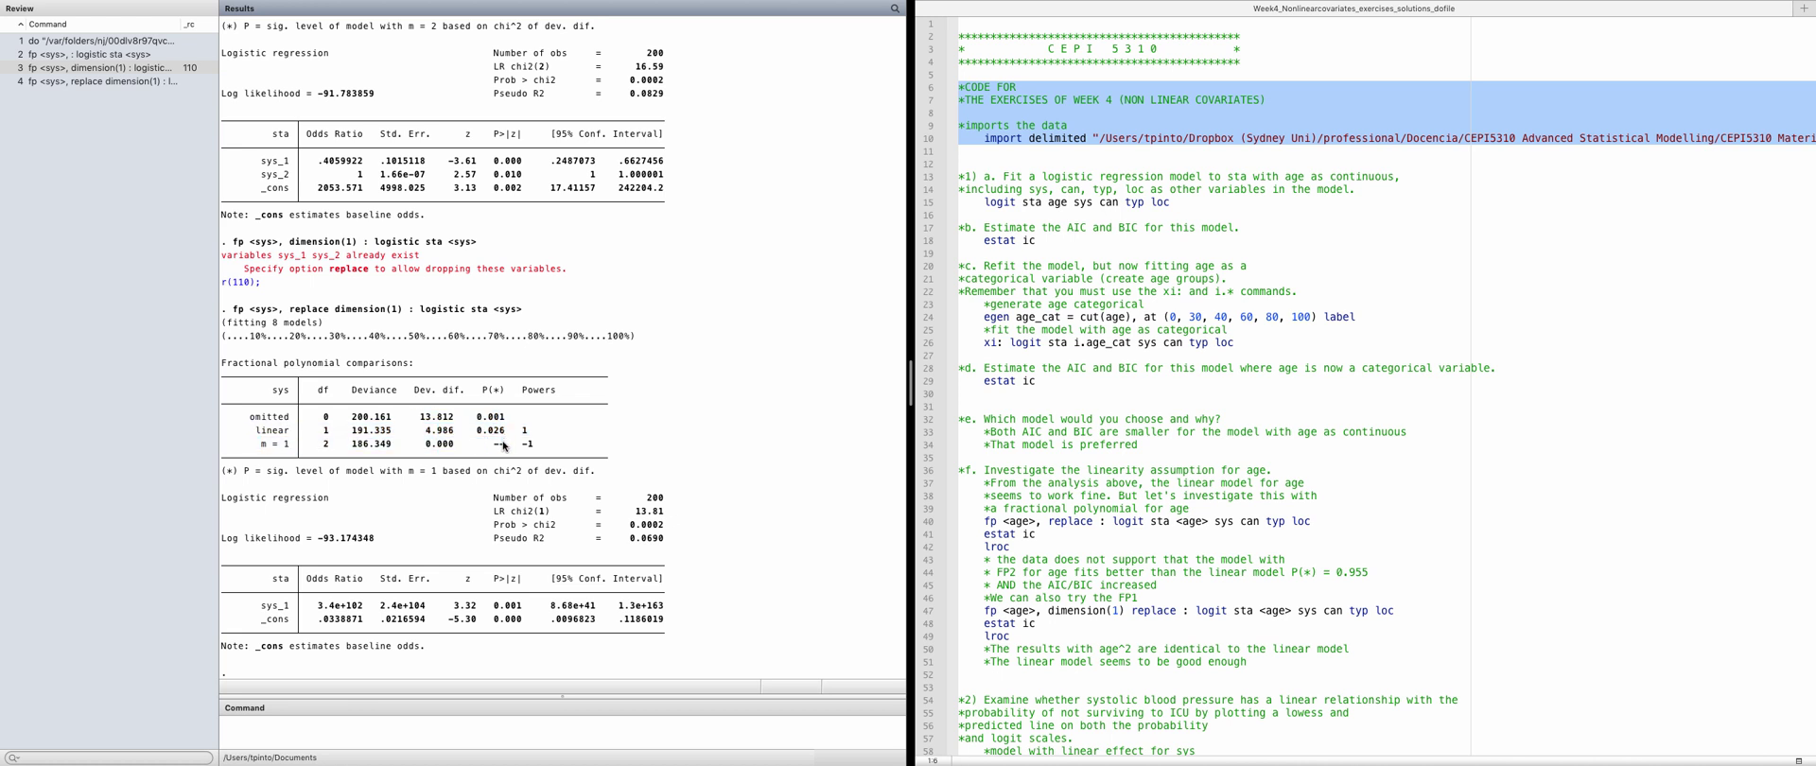
pyautogui.moveTo(471, 430); pyautogui.dragTo(503, 432)
pyautogui.moveTo(250, 445); pyautogui.dragTo(550, 447)
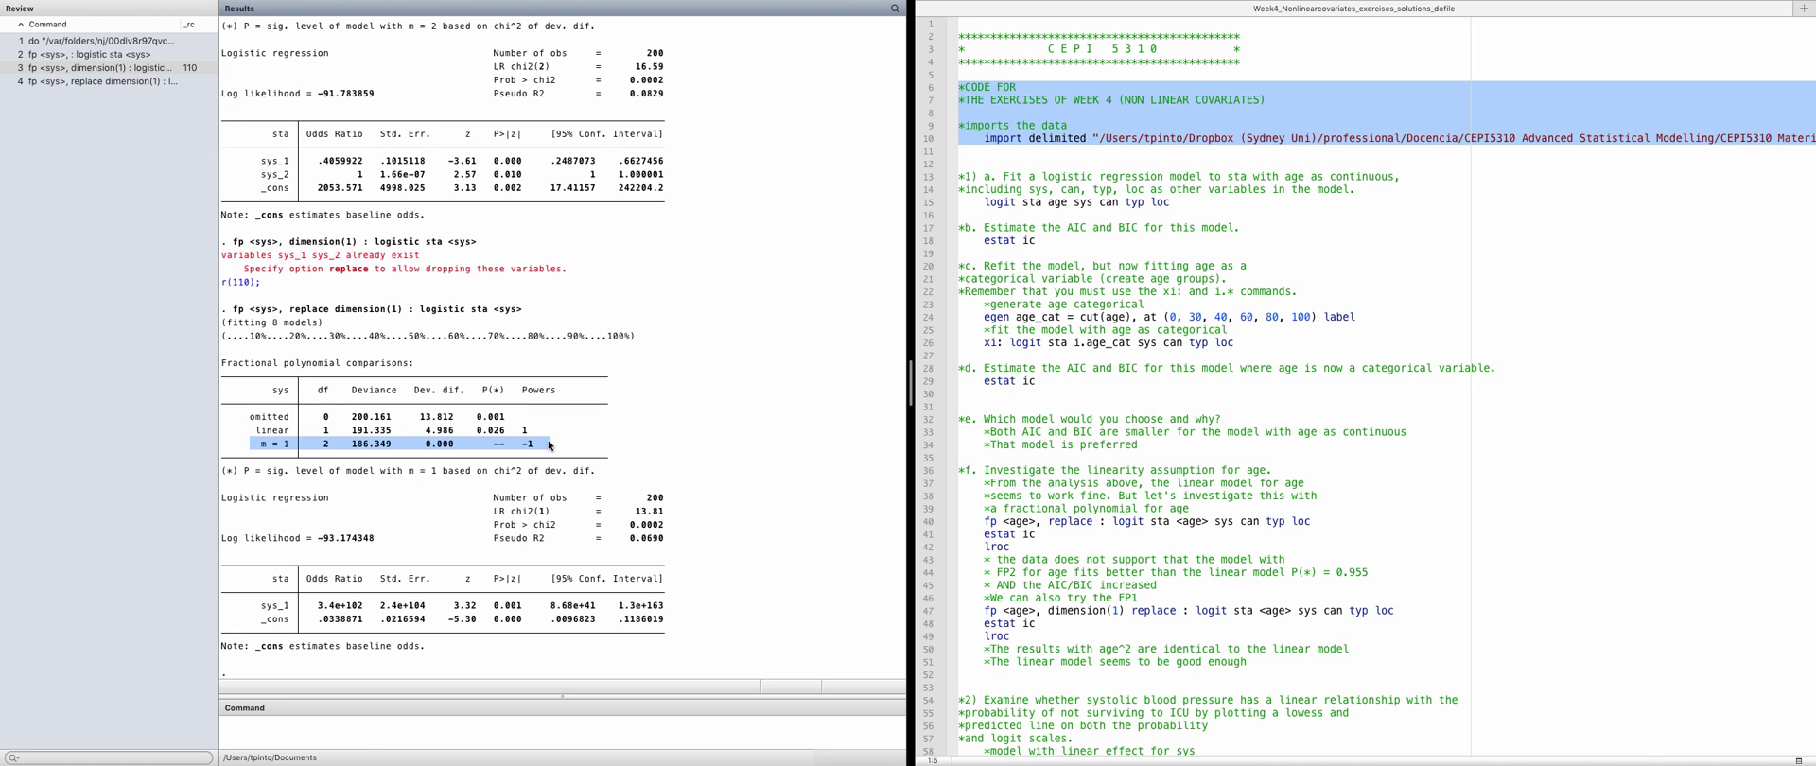
pyautogui.moveTo(478, 430); pyautogui.dragTo(510, 436)
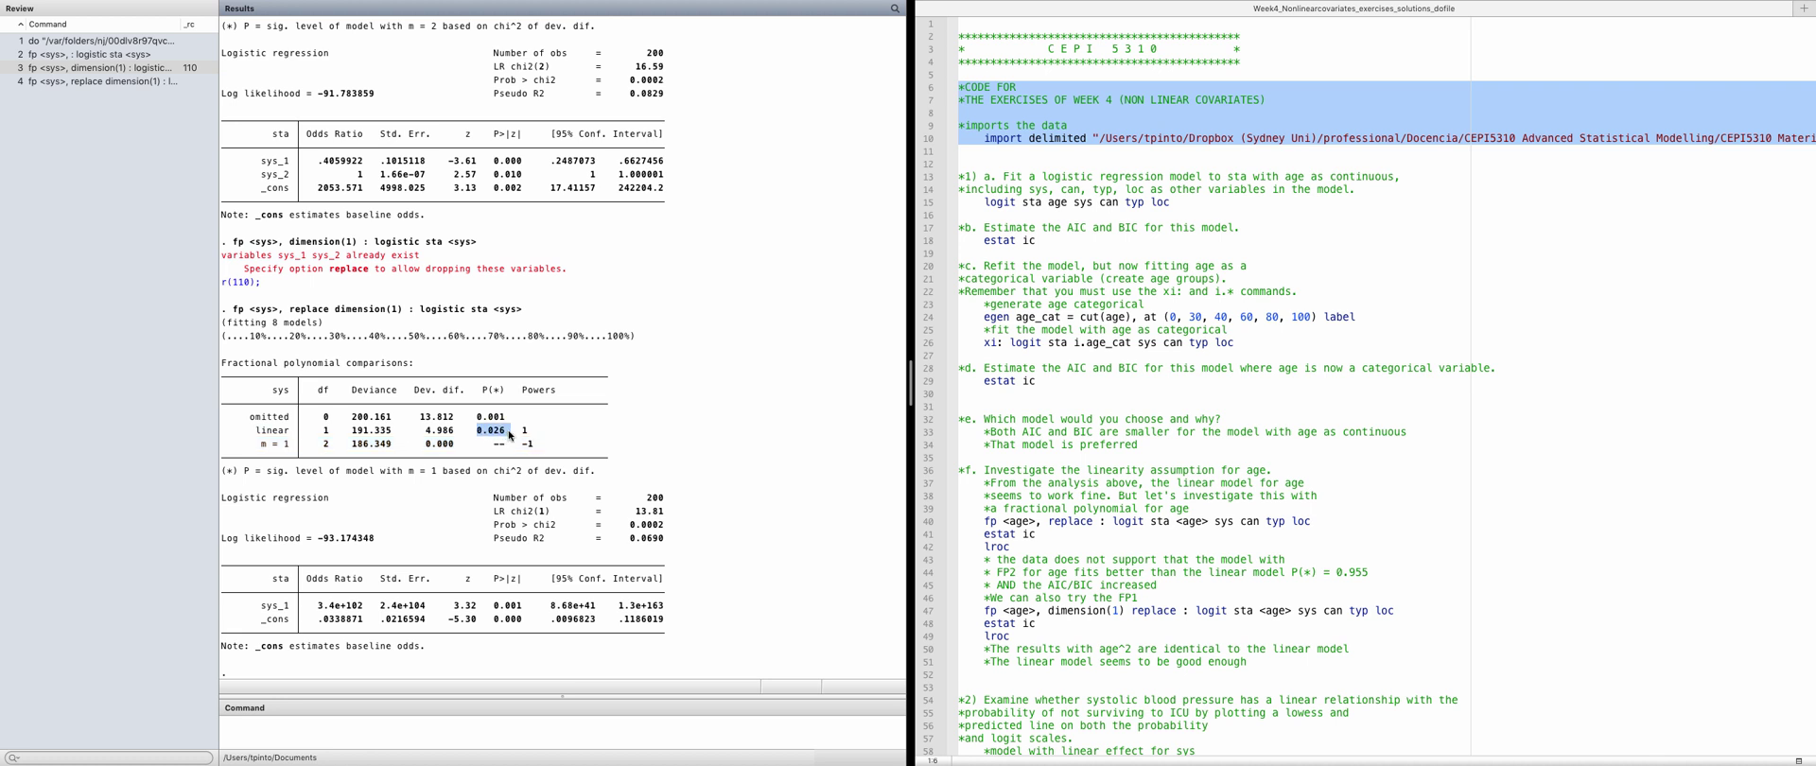
pyautogui.moveTo(548, 444); pyautogui.dragTo(523, 451)
pyautogui.moveTo(251, 444); pyautogui.dragTo(542, 447)
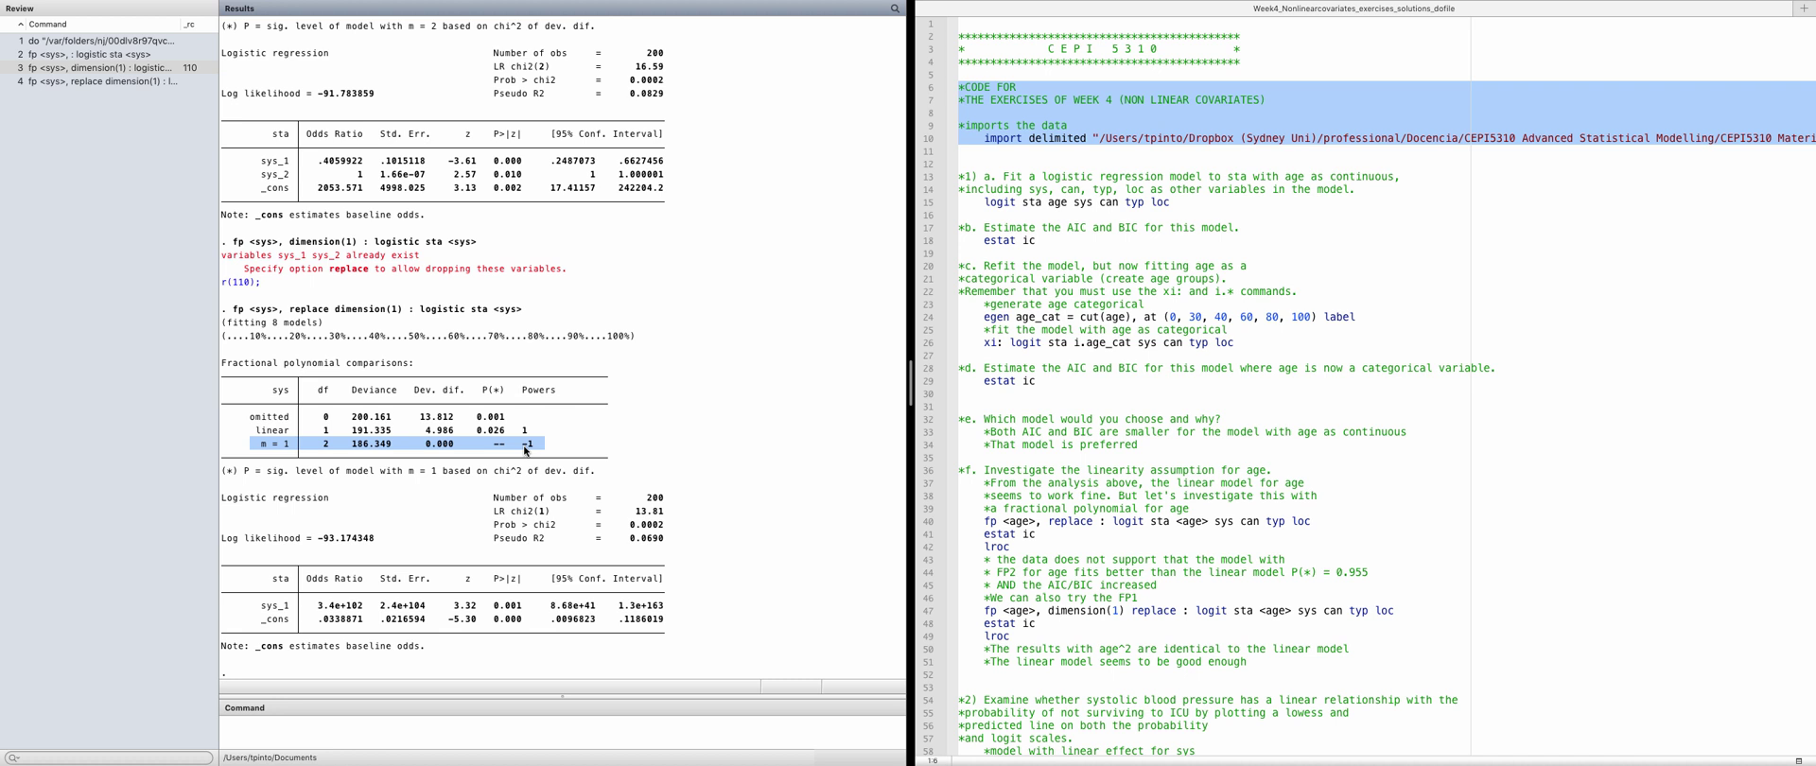
# Examine the odds ratio of sys_1 in the degree-1 logistic regression table
pyautogui.moveTo(310, 605); pyautogui.dragTo(406, 619)
pyautogui.click(395, 620)
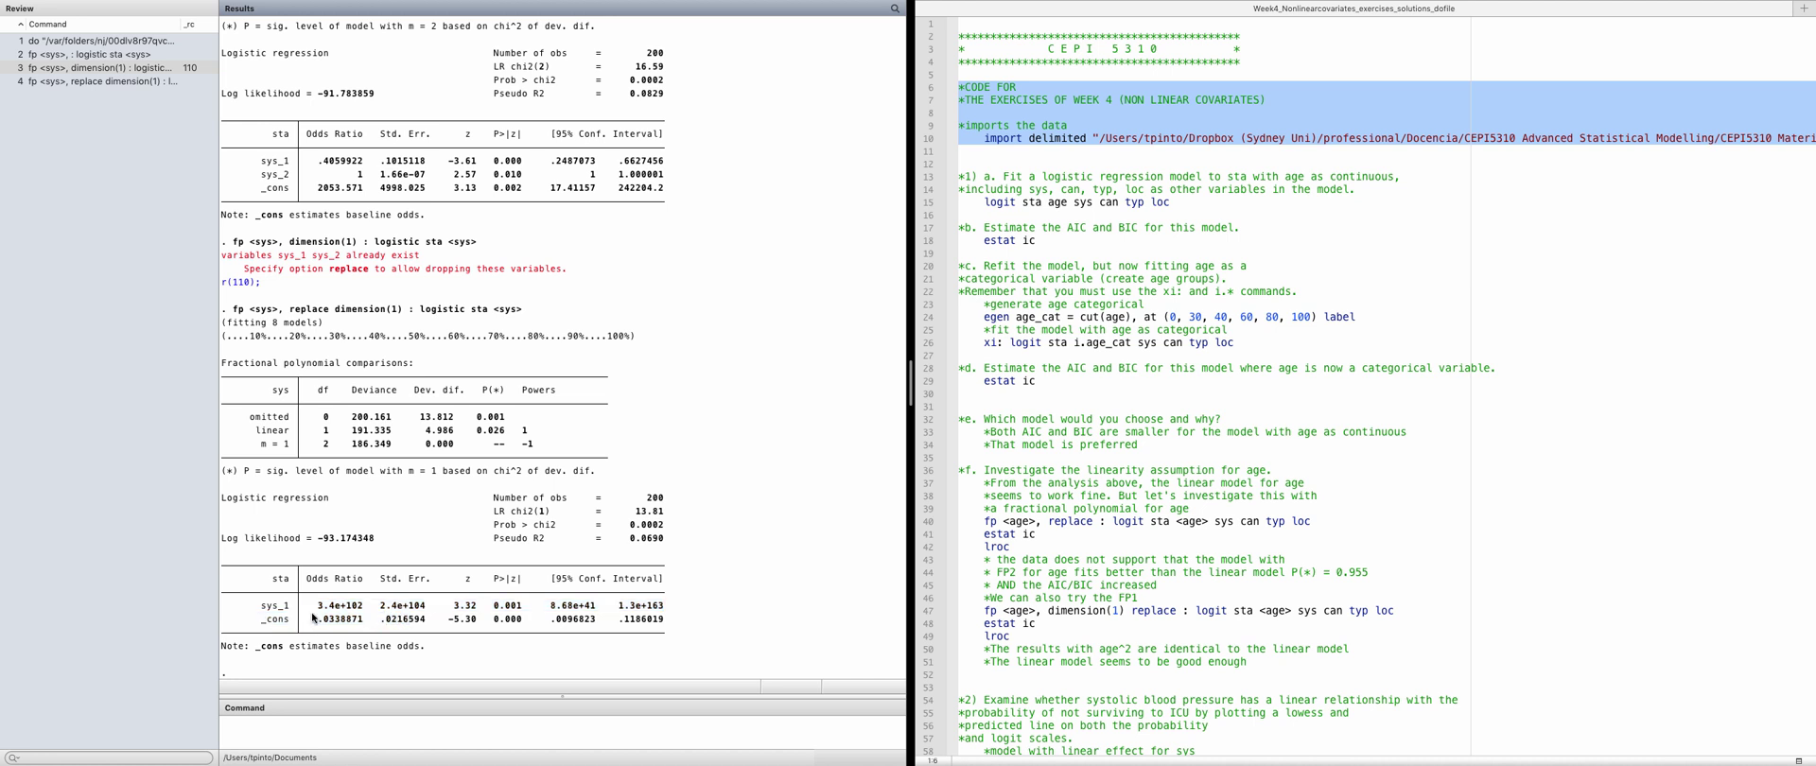
pyautogui.moveTo(313, 605); pyautogui.dragTo(365, 610)
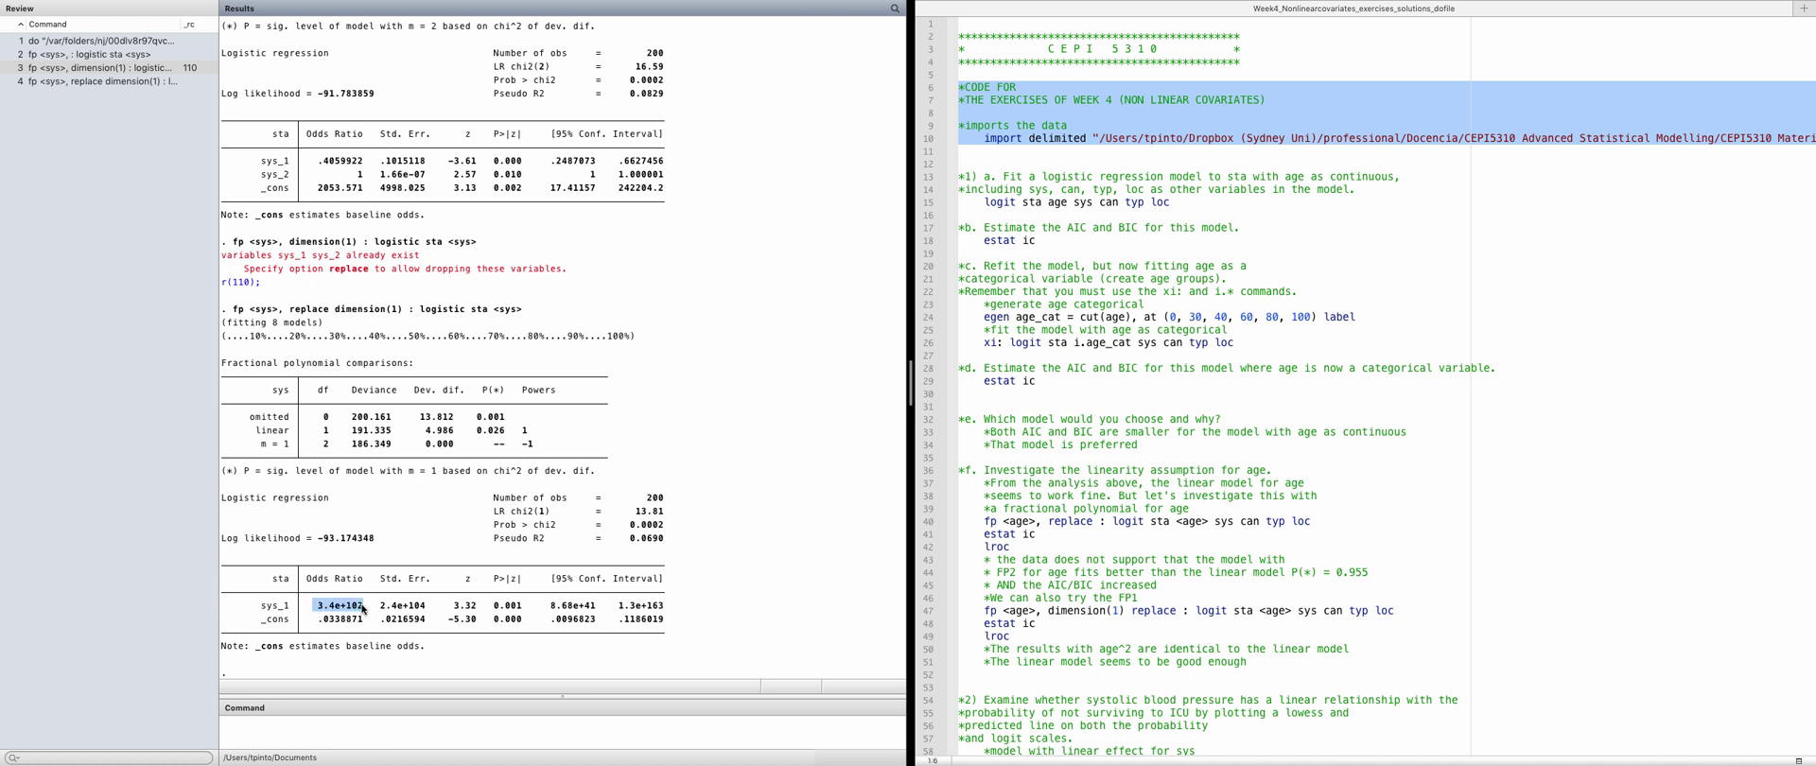
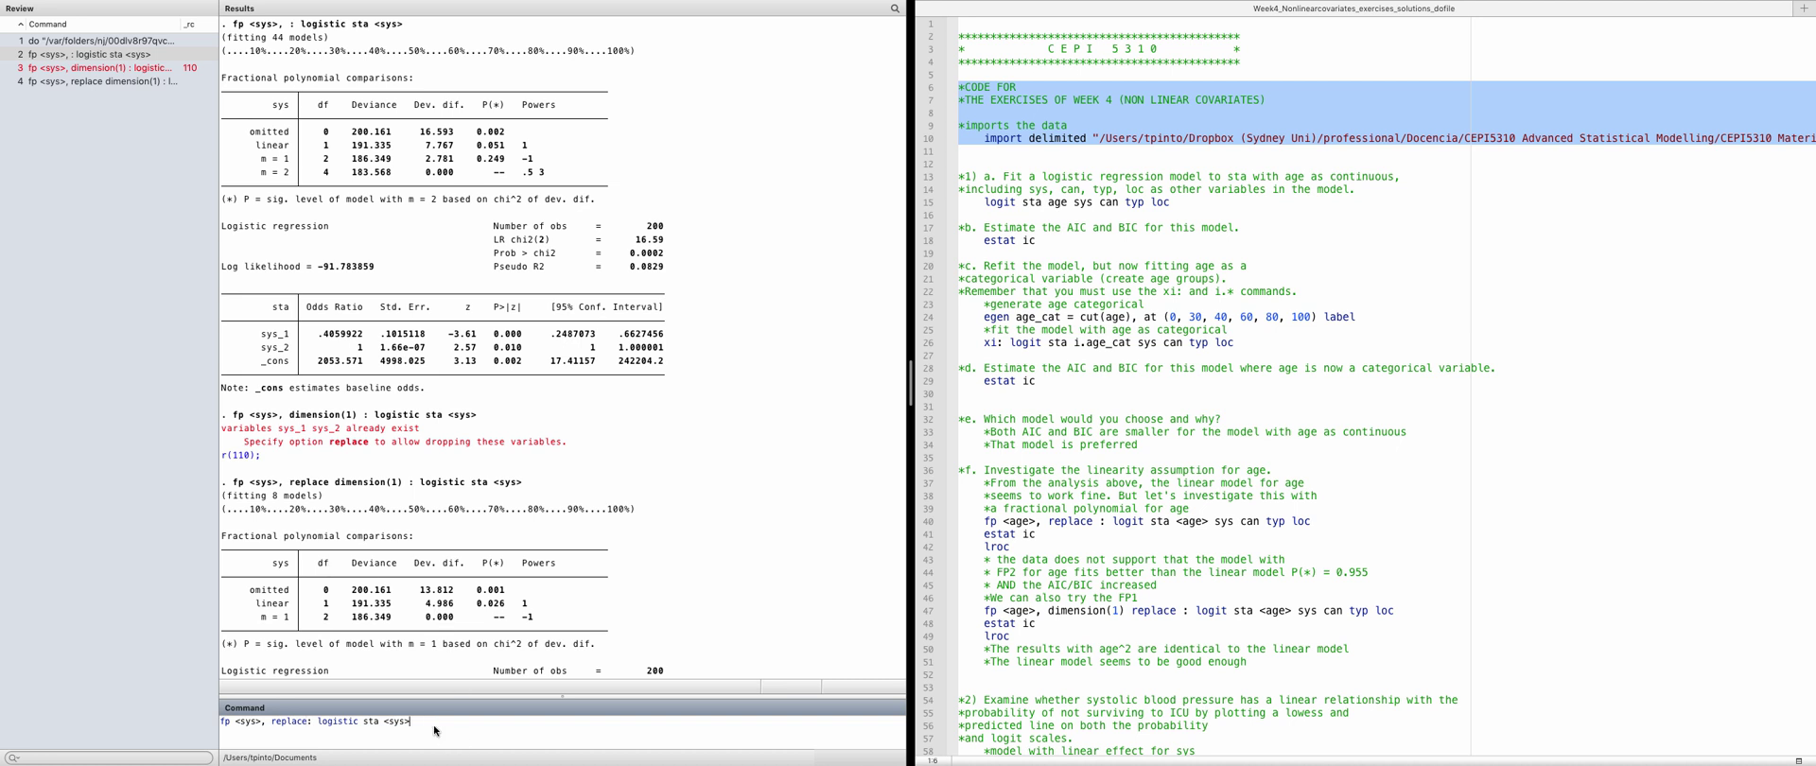
# Refit the degree-2 fractional polynomial model with fp <sys>, replace: logistic sta <sys> and check its m = 1 and m = 2 rows
pyautogui.press('Return')
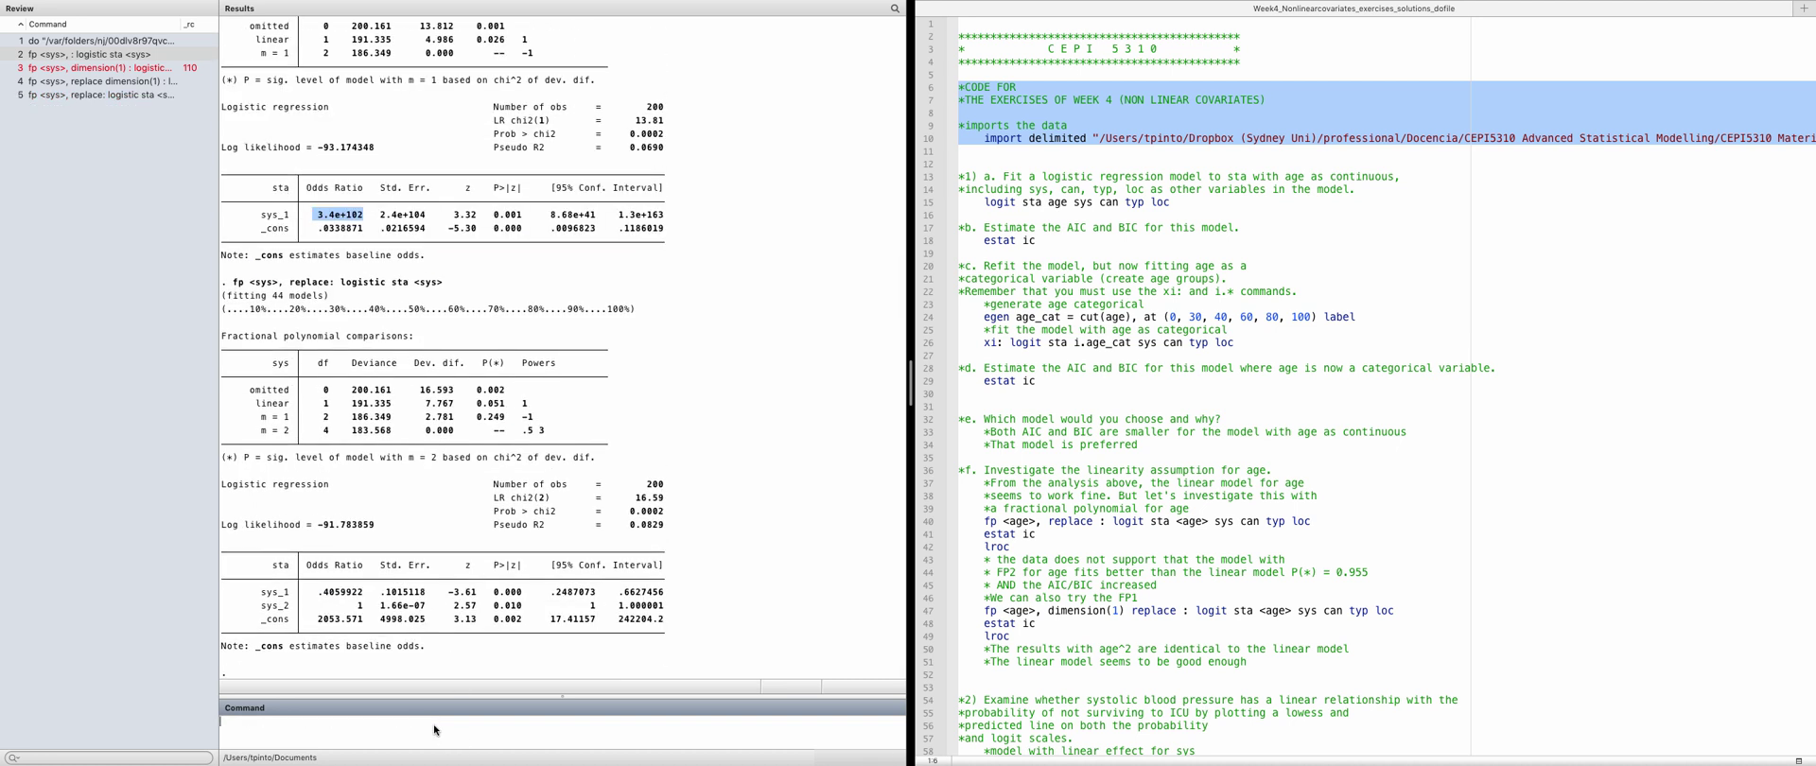
pyautogui.scroll(-3, 567, 397)
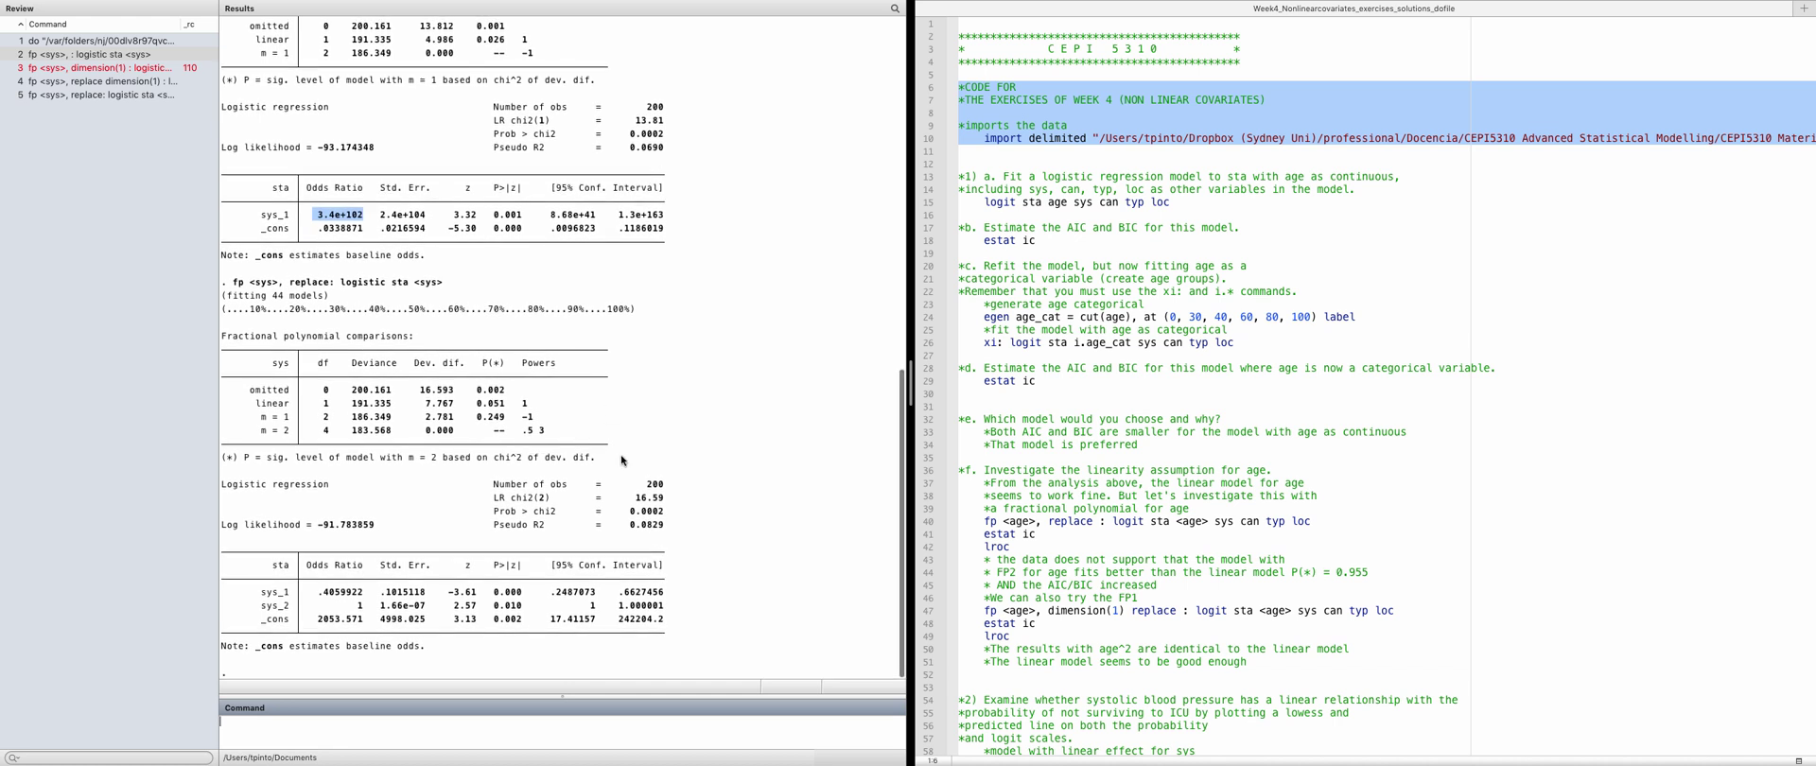
pyautogui.moveTo(260, 442)
pyautogui.mouseDown()
pyautogui.moveTo(483, 424)
pyautogui.moveTo(244, 422)
pyautogui.mouseUp()
# Compute the AIC and BIC of the m = 2 model with estat ic and read both values
pyautogui.click(360, 724)
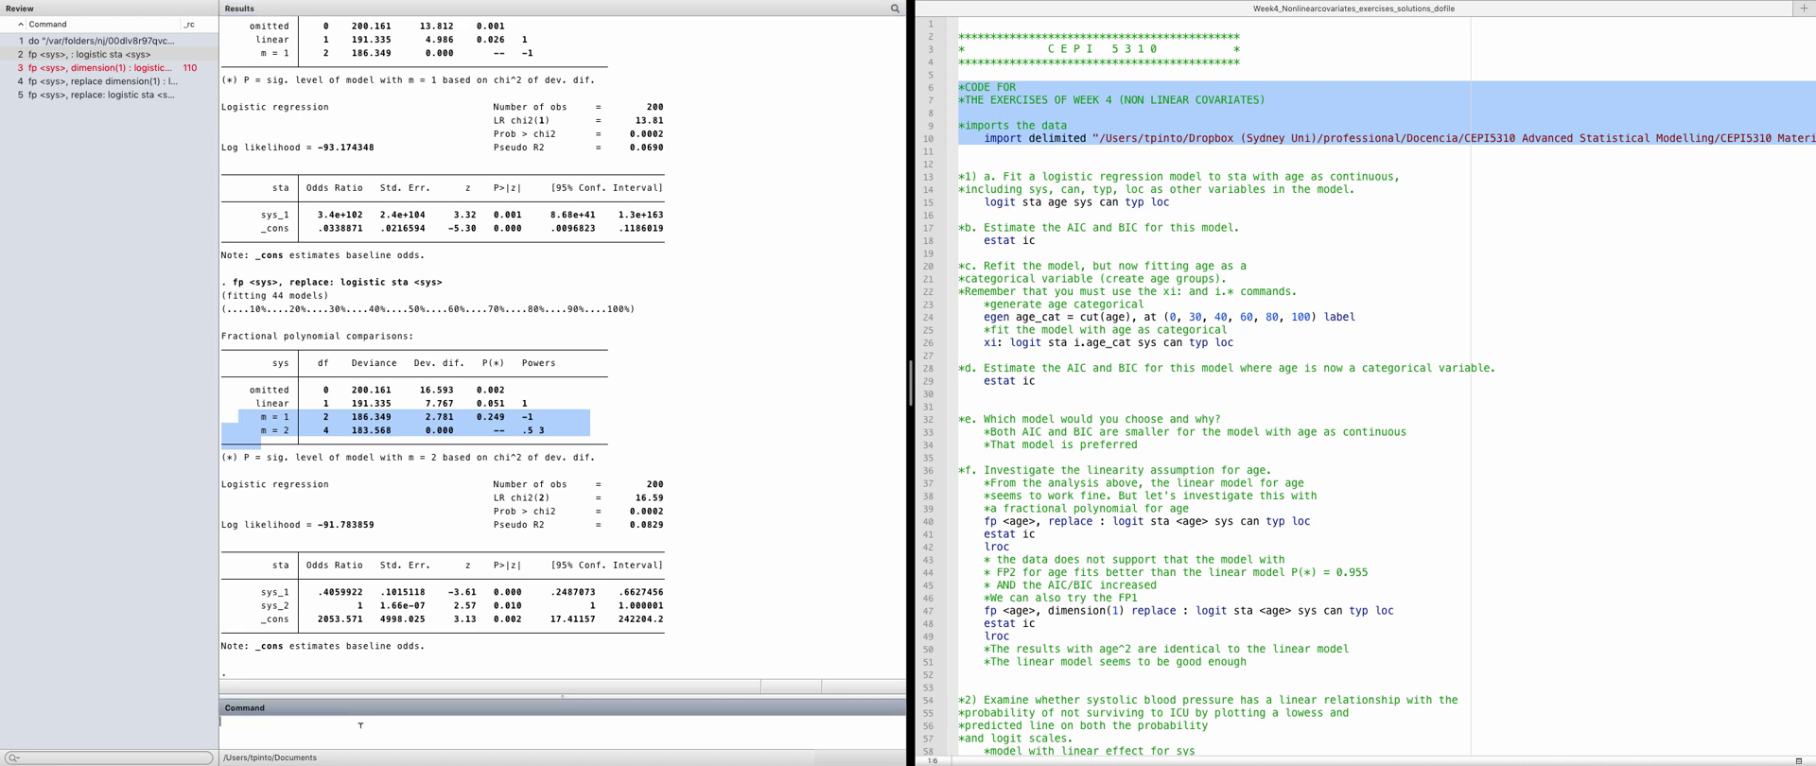
pyautogui.write('estat ic')
pyautogui.click(249, 433)
pyautogui.moveTo(250, 432); pyautogui.dragTo(577, 429)
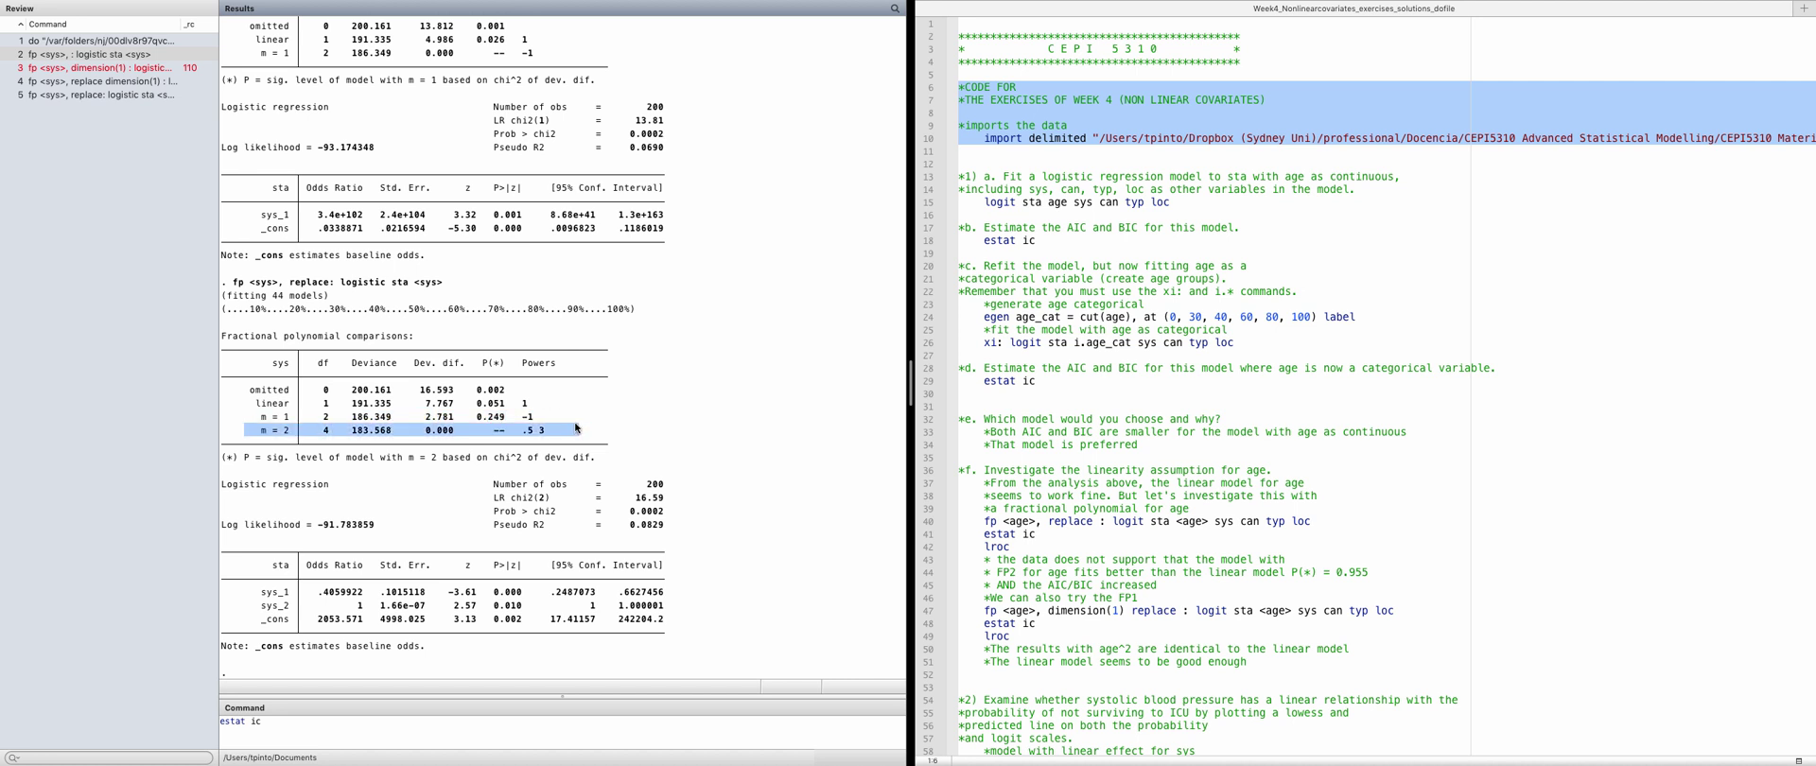
pyautogui.press('Return')
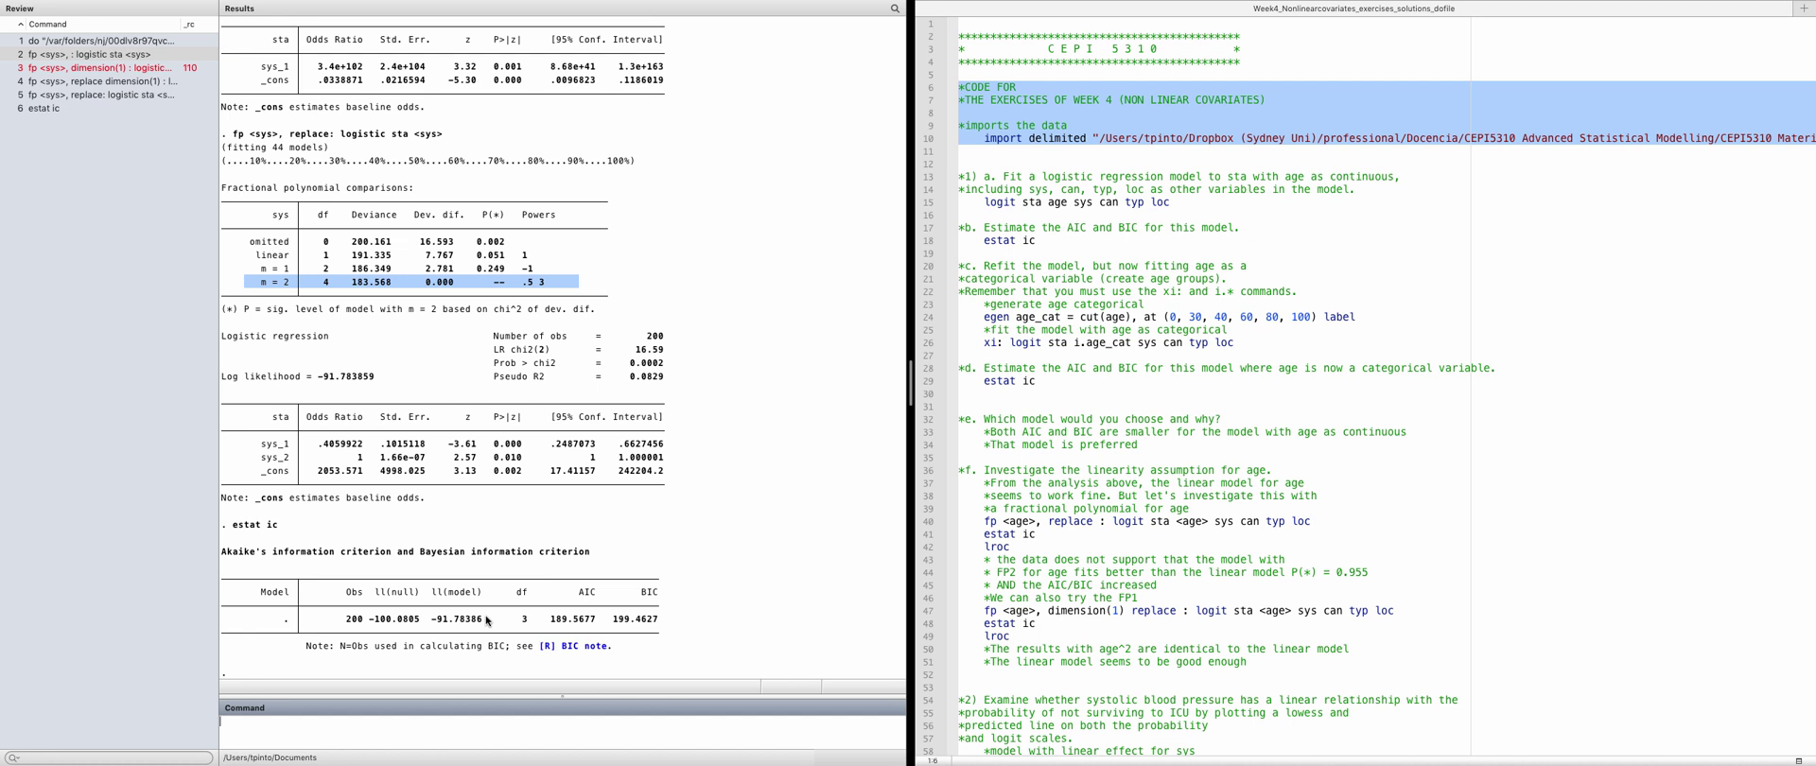
pyautogui.moveTo(547, 620); pyautogui.dragTo(656, 621)
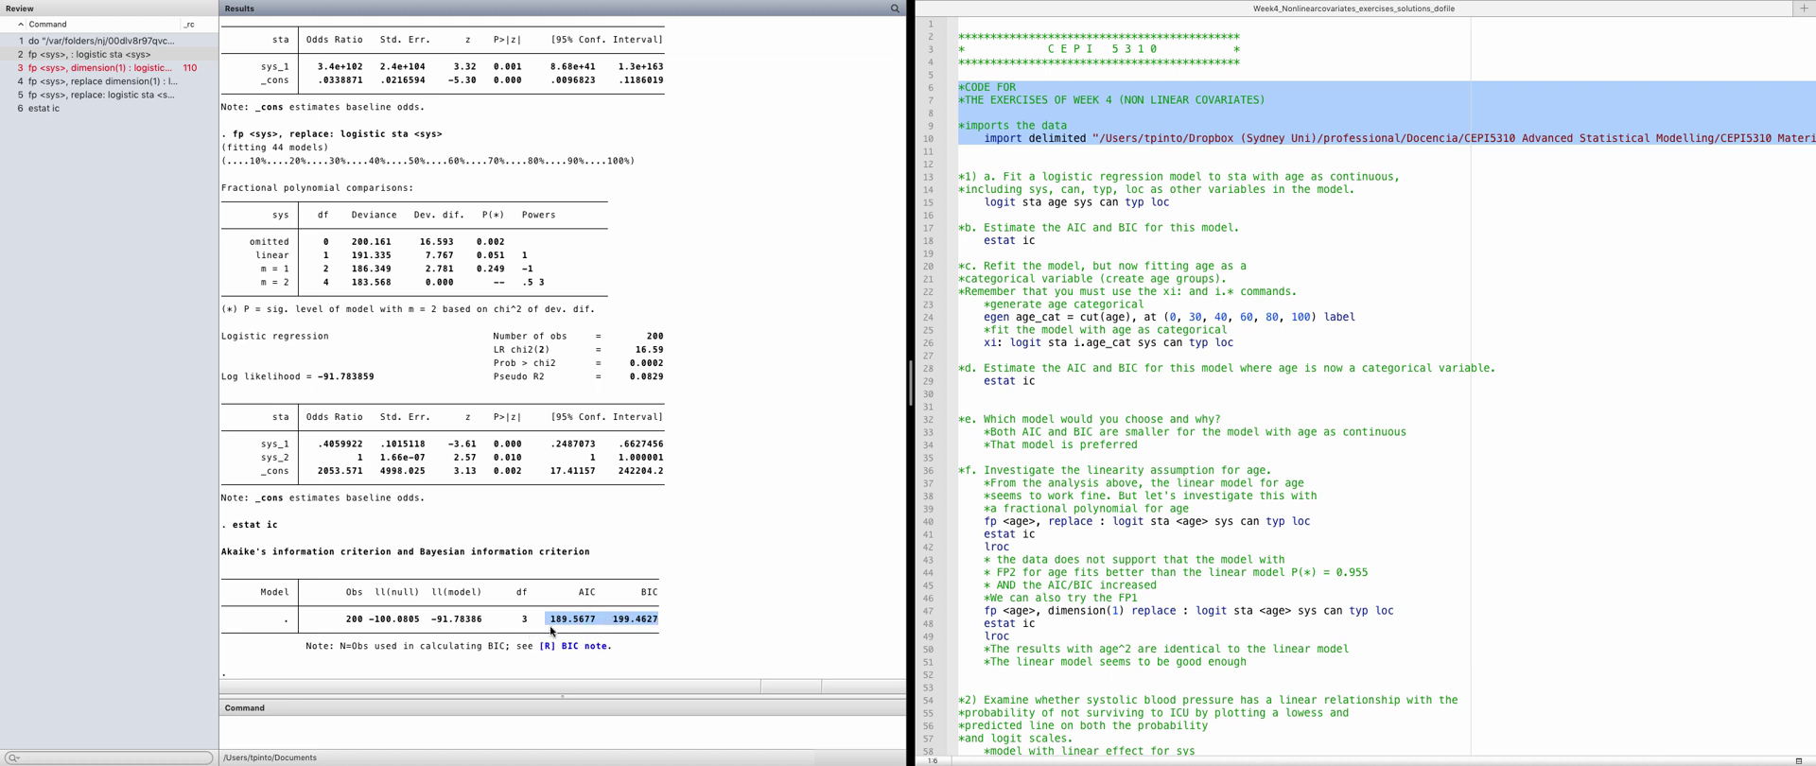
# Refit the degree-1 model with fp <sys>, replace dimension(1) : logistic sta <sys> and compute its AIC and BIC with estat ic
pyautogui.click(94, 68)
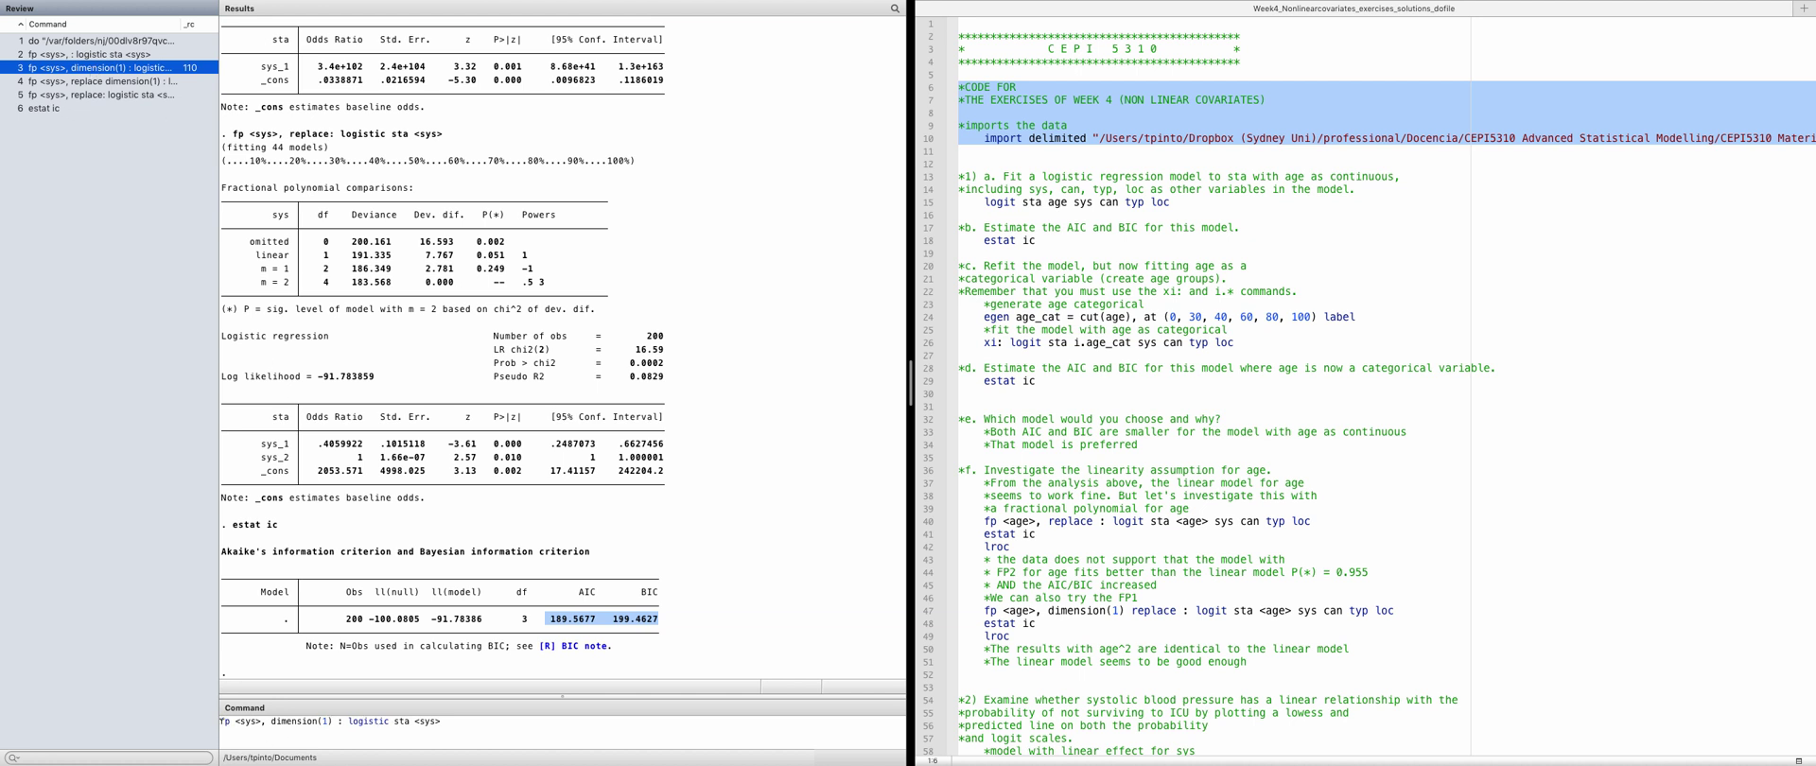
pyautogui.moveTo(221, 721); pyautogui.dragTo(436, 711)
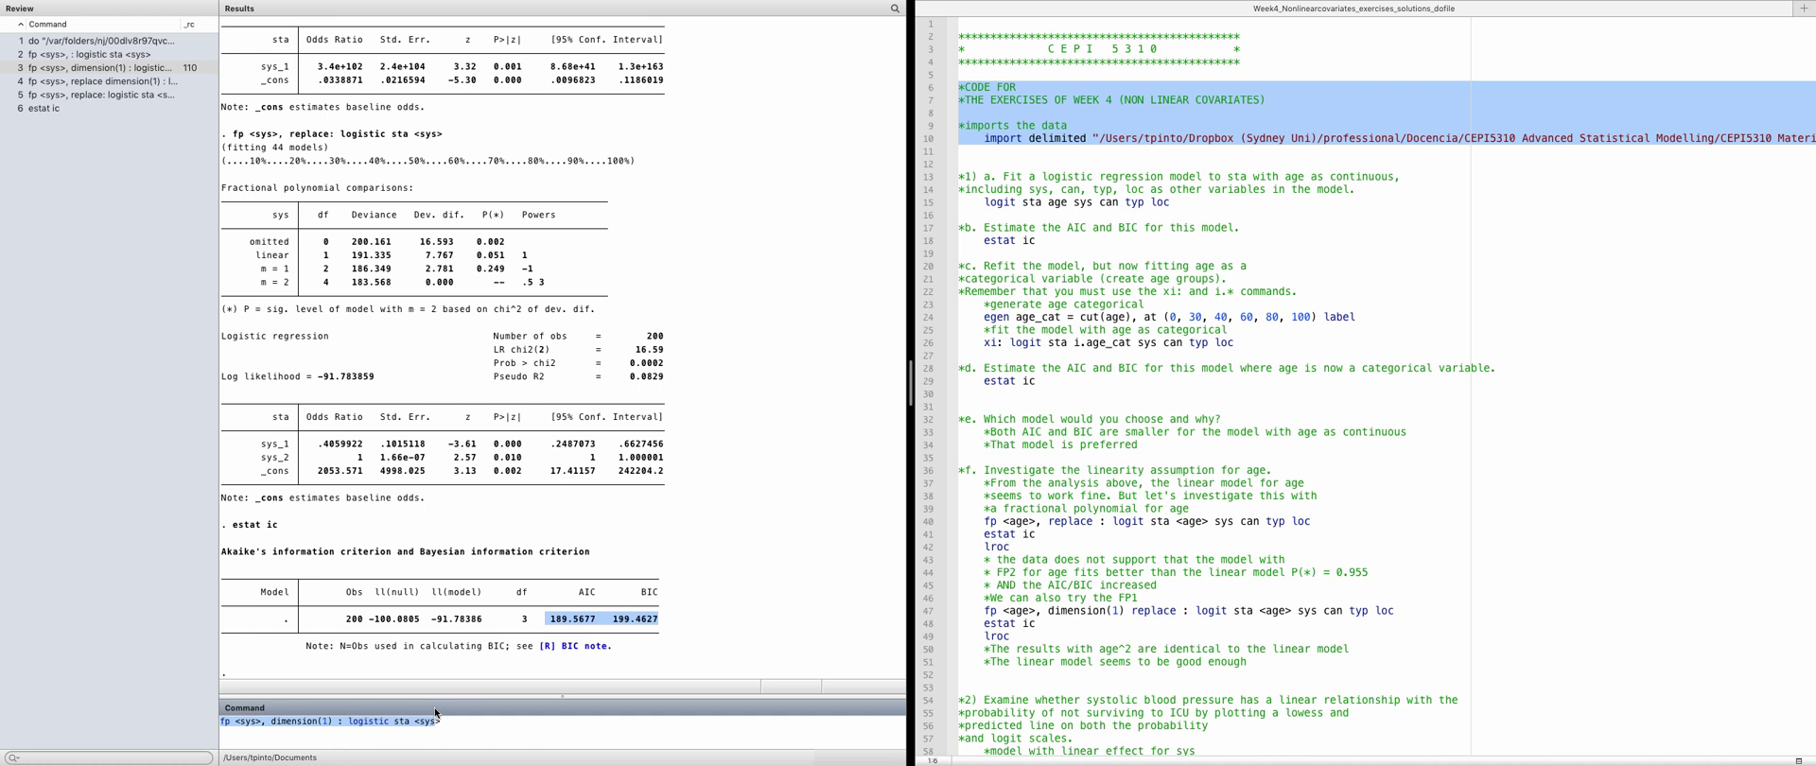
pyautogui.click(306, 720)
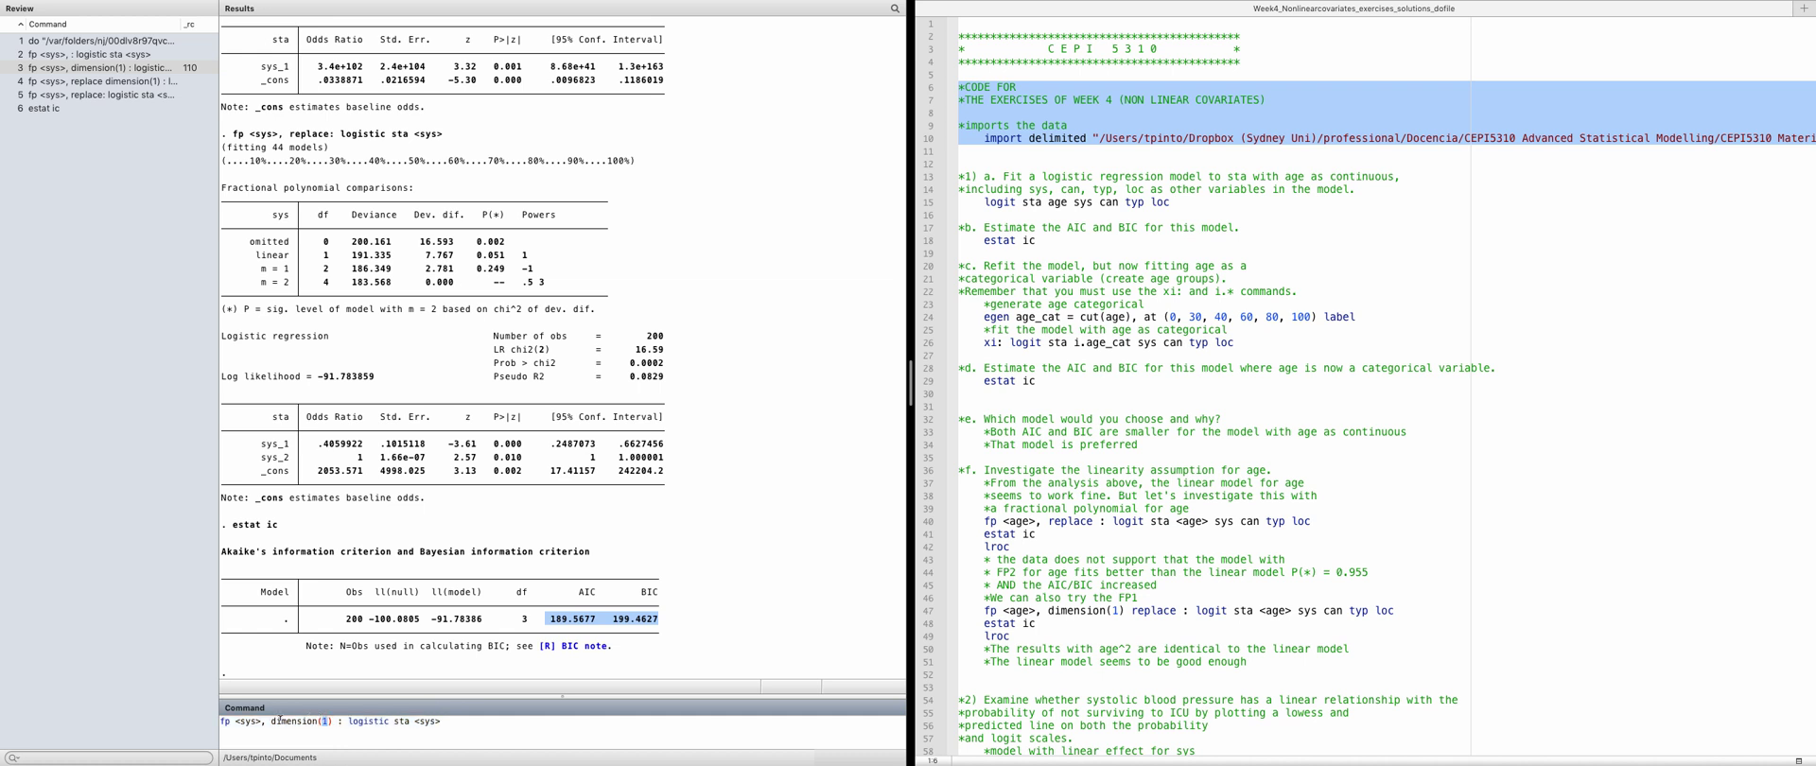
pyautogui.click(271, 718)
pyautogui.write('replace')
pyautogui.moveTo(302, 719); pyautogui.dragTo(349, 724)
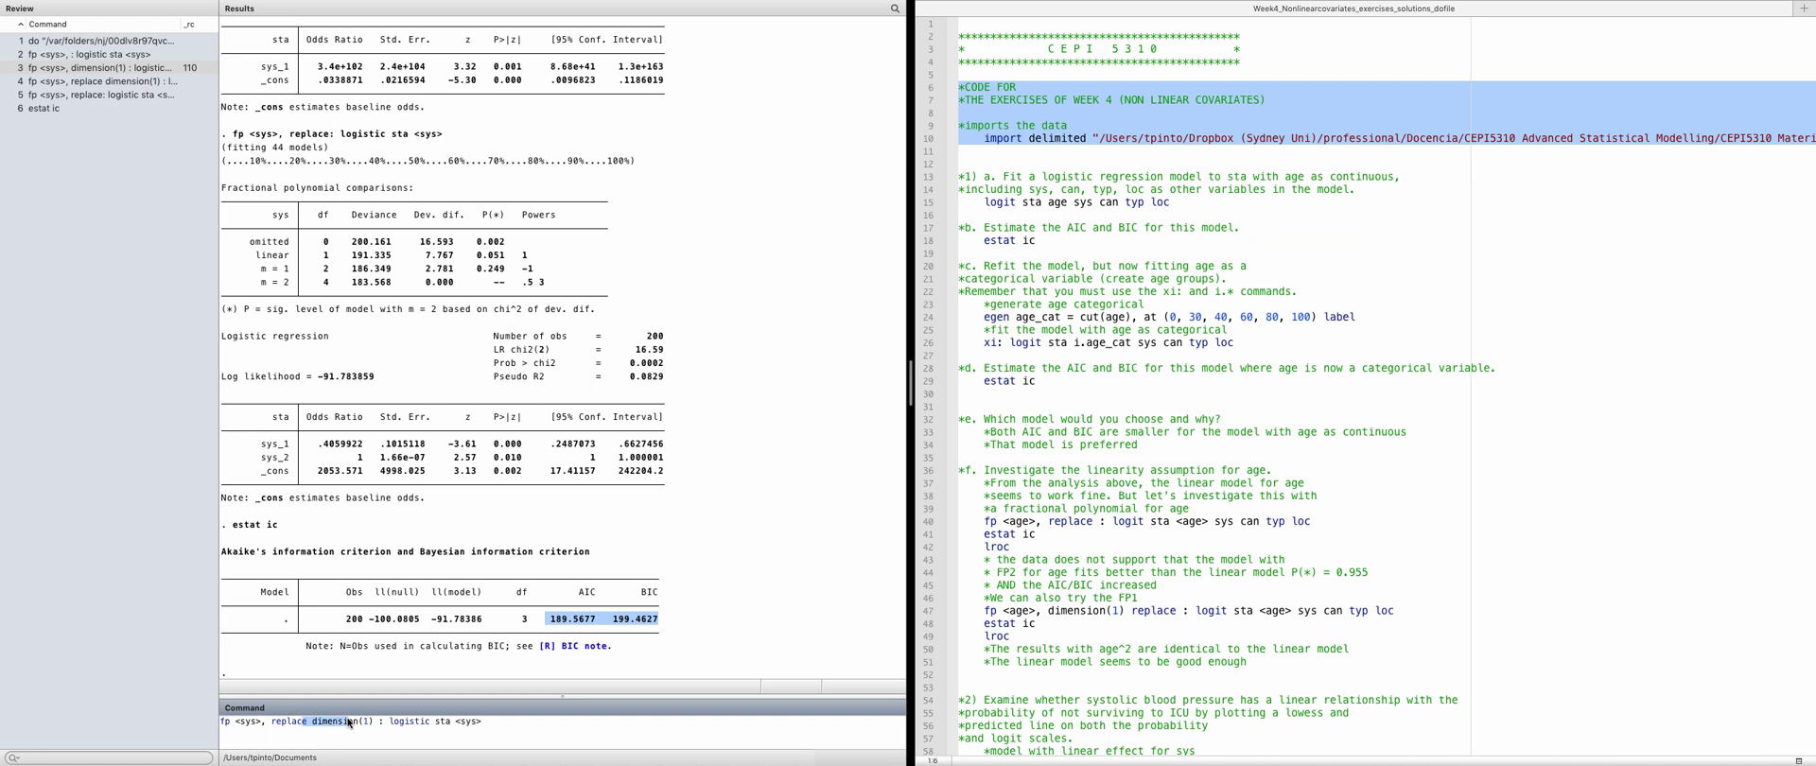
pyautogui.click(494, 720)
pyautogui.press('Return')
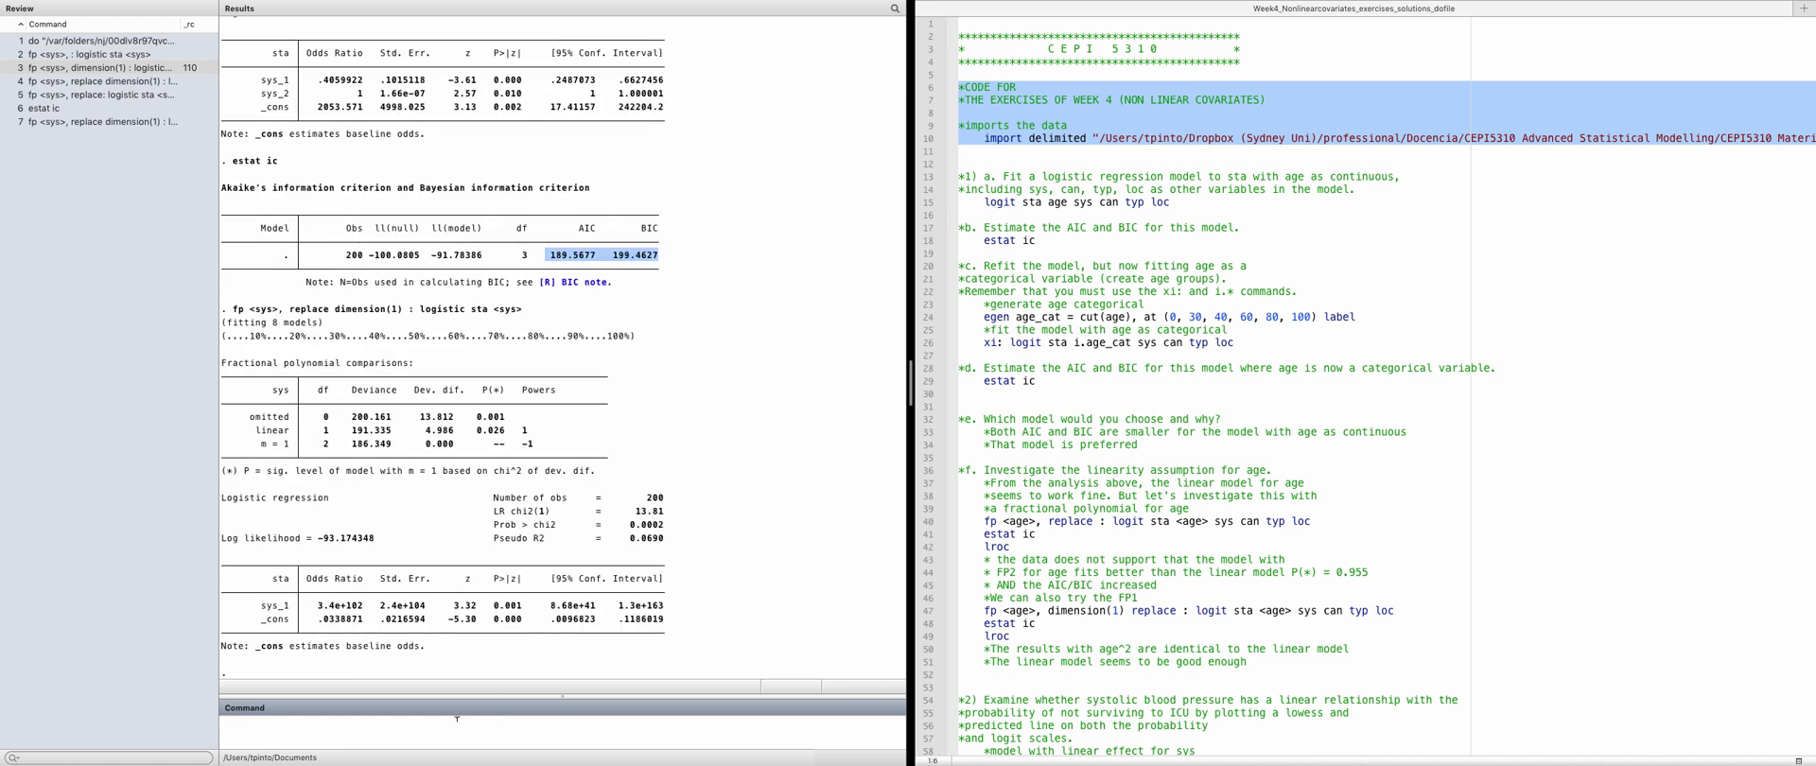
pyautogui.write('estat ic')
pyautogui.press('Return')
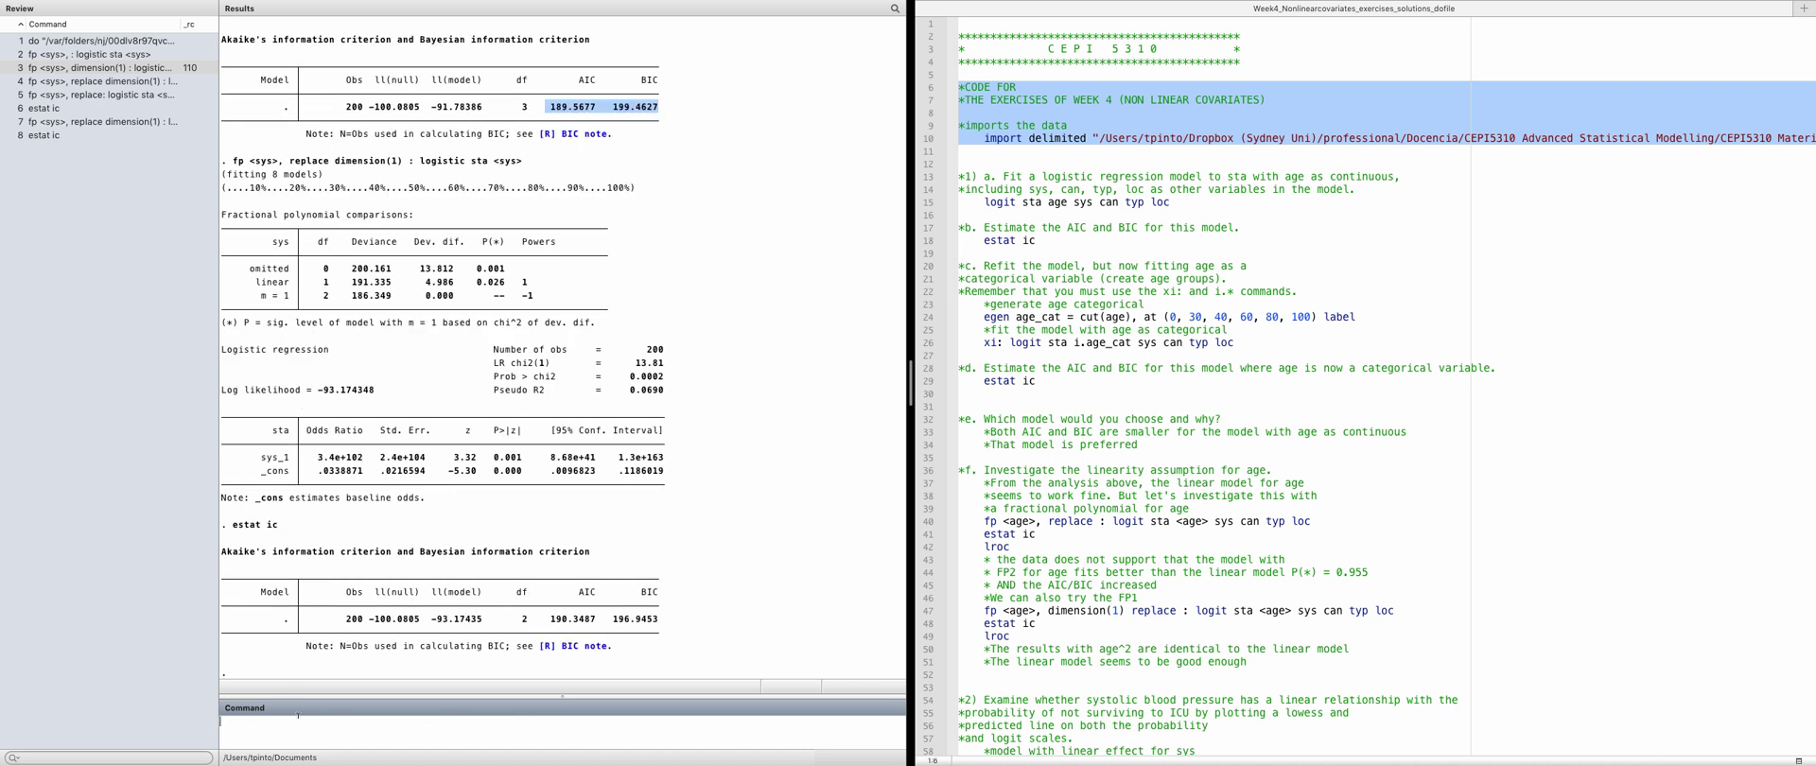
# Fit the linear model with logistic sta sys and compute its AIC and BIC with estat ic for comparison with the earlier models
pyautogui.write('logistic sta sys_')
pyautogui.press('Return')
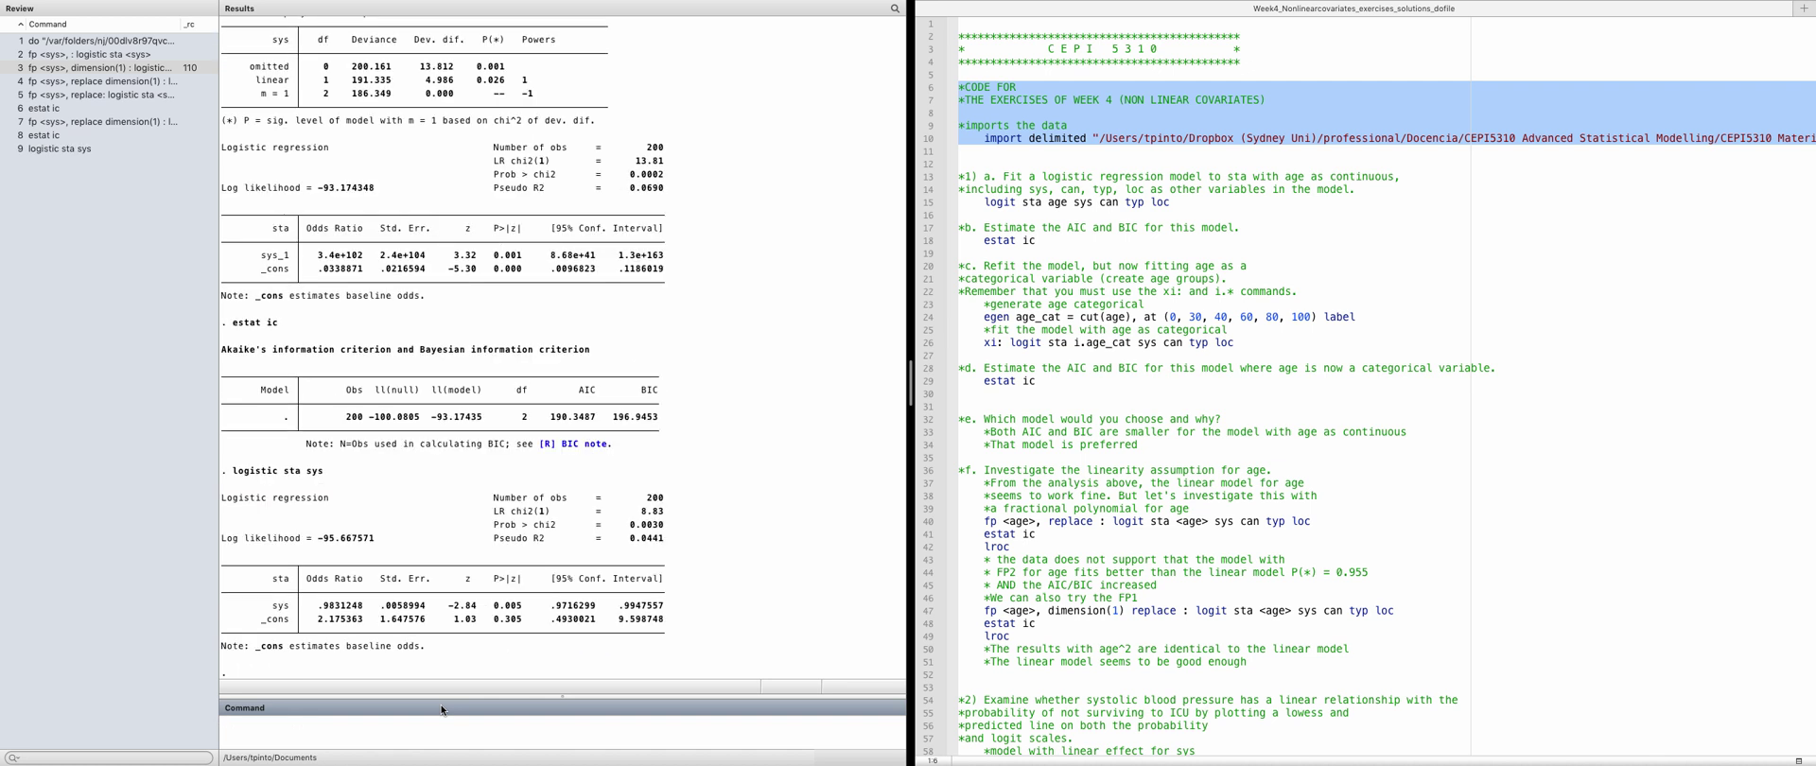
pyautogui.write('estac ic')
pyautogui.press('Return')
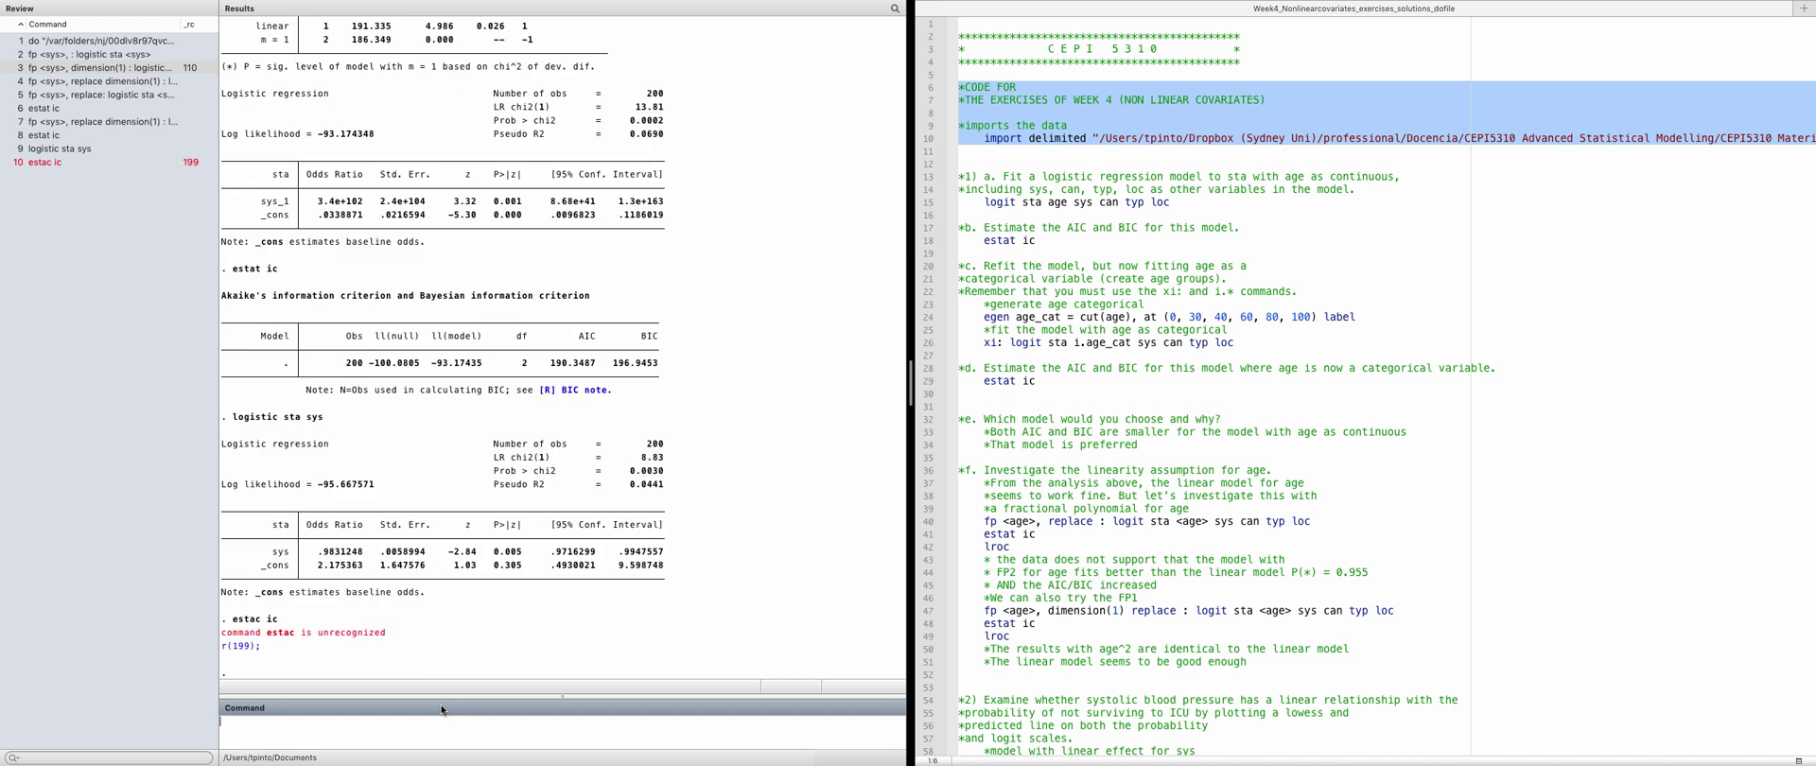
pyautogui.write('estat ic')
pyautogui.press('Return')
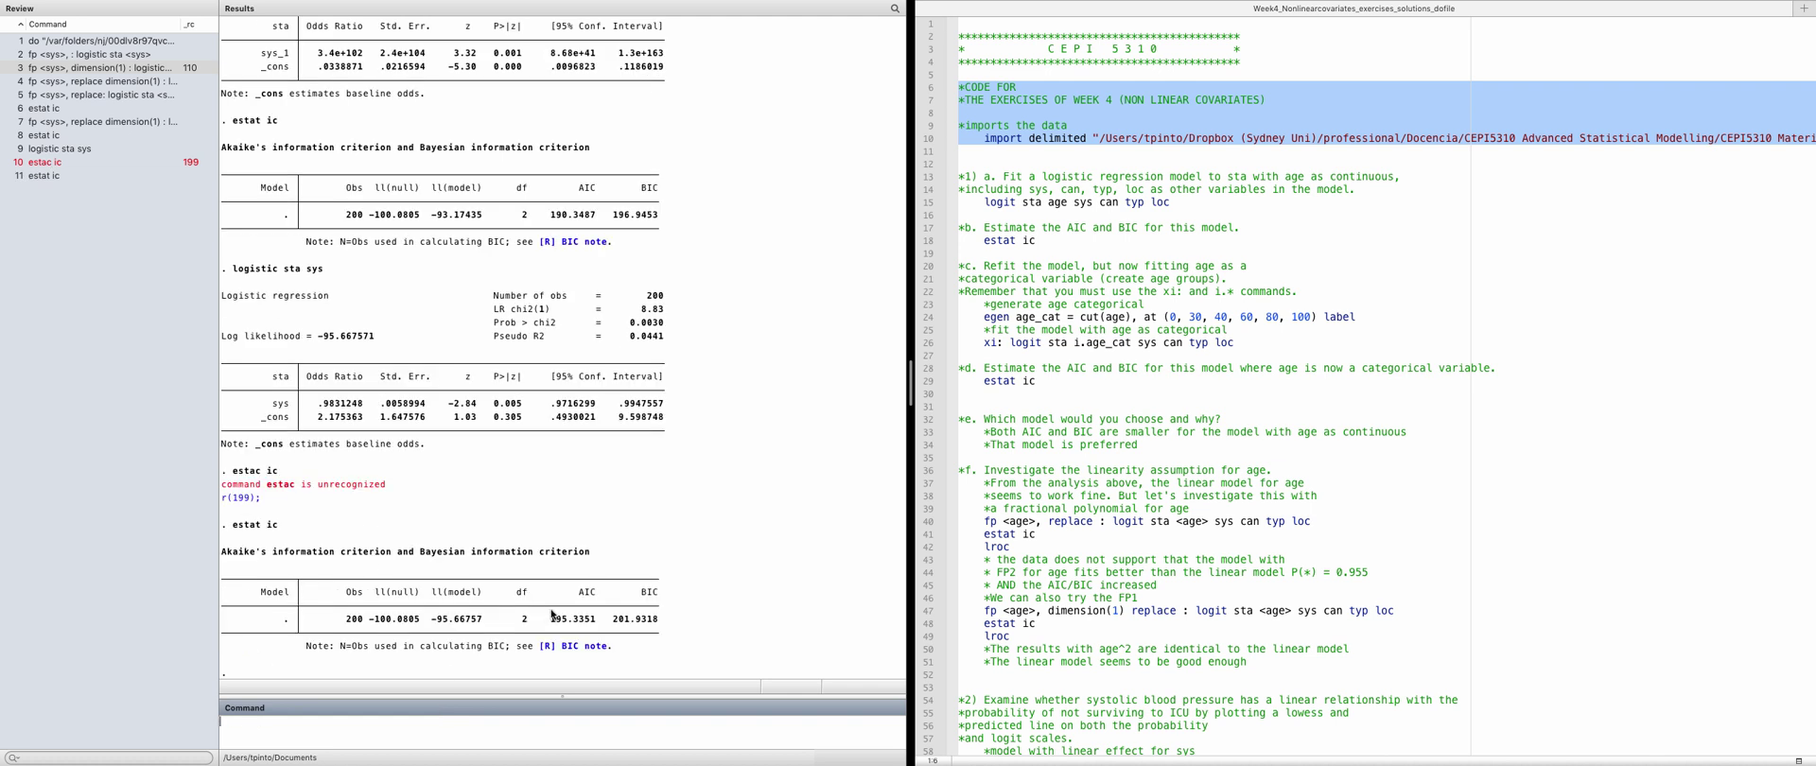
pyautogui.scroll(5, 543, 473)
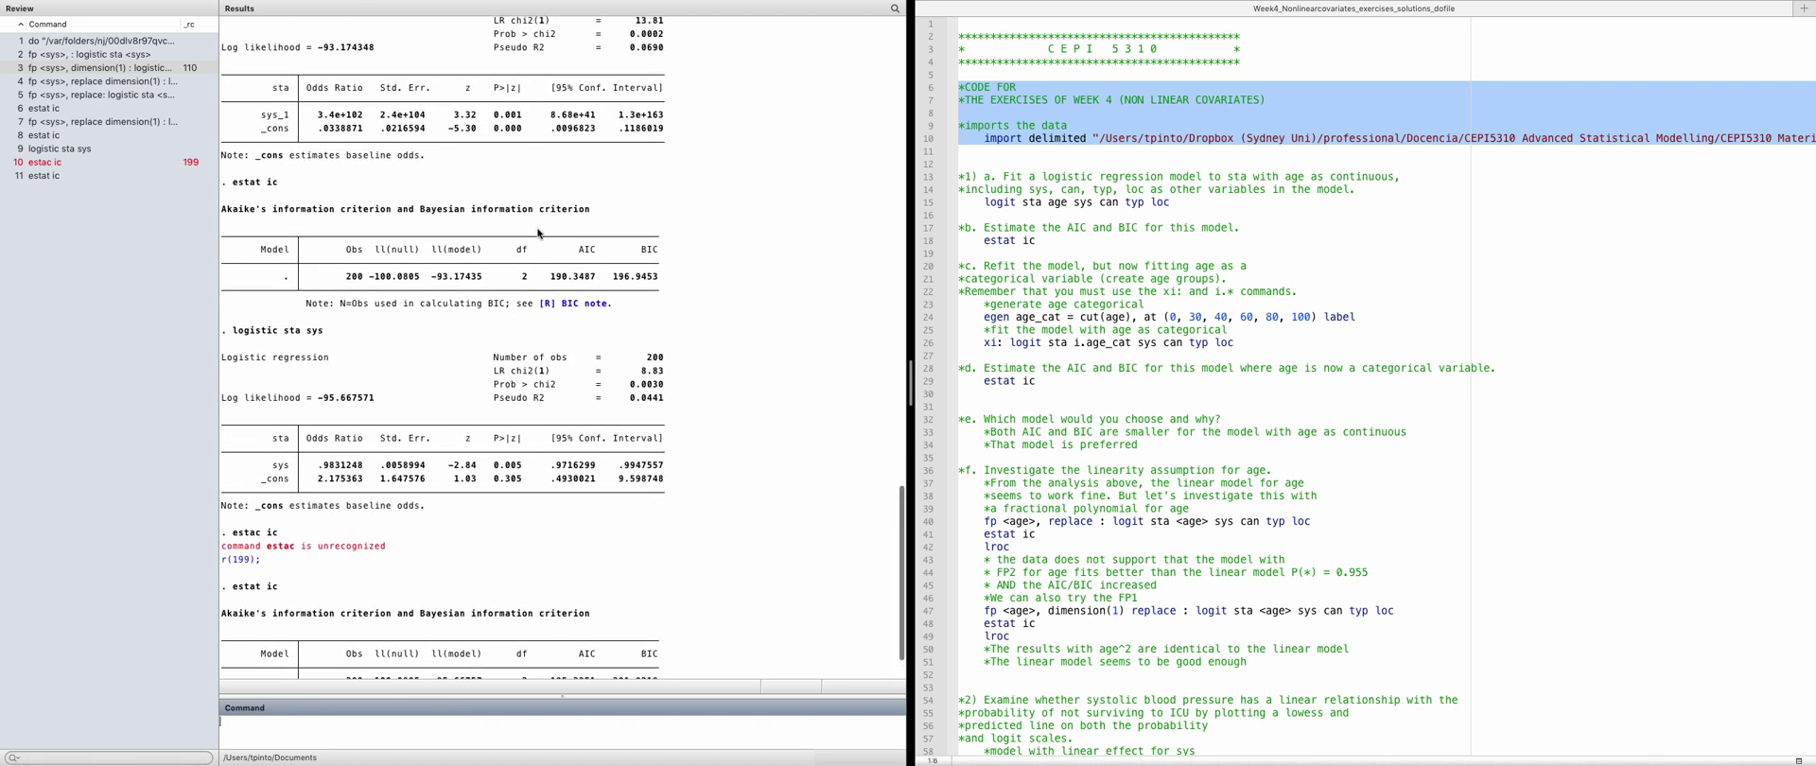
pyautogui.scroll(15, 538, 234)
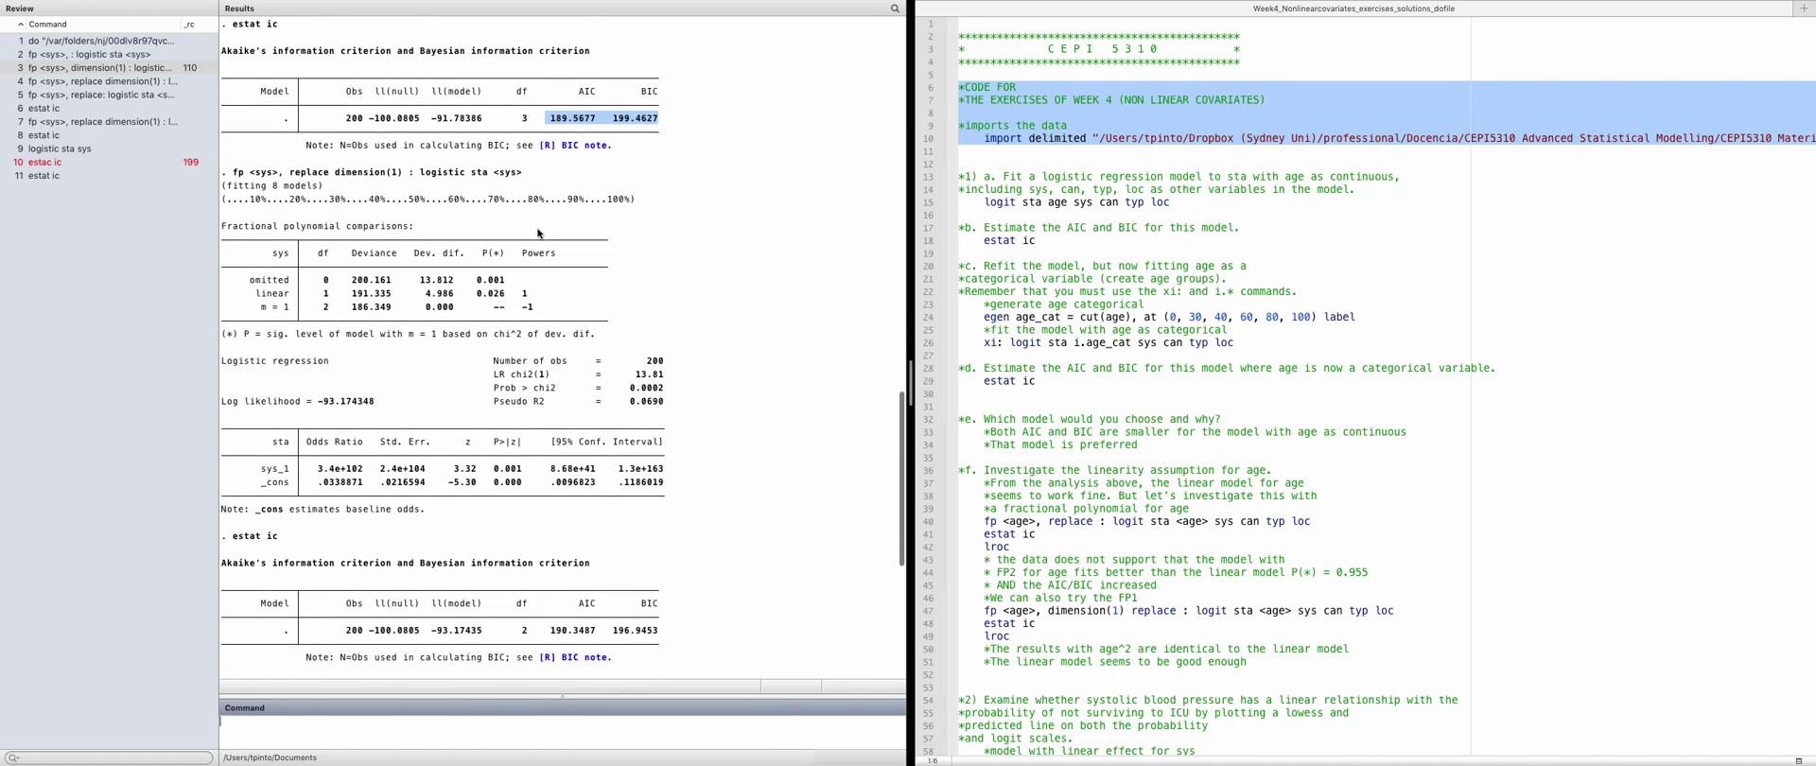
# Compare the AIC of the linear sys model with the AICs of the degree-2 and degree-1 fractional polynomial models
pyautogui.scroll(-8, 538, 234)
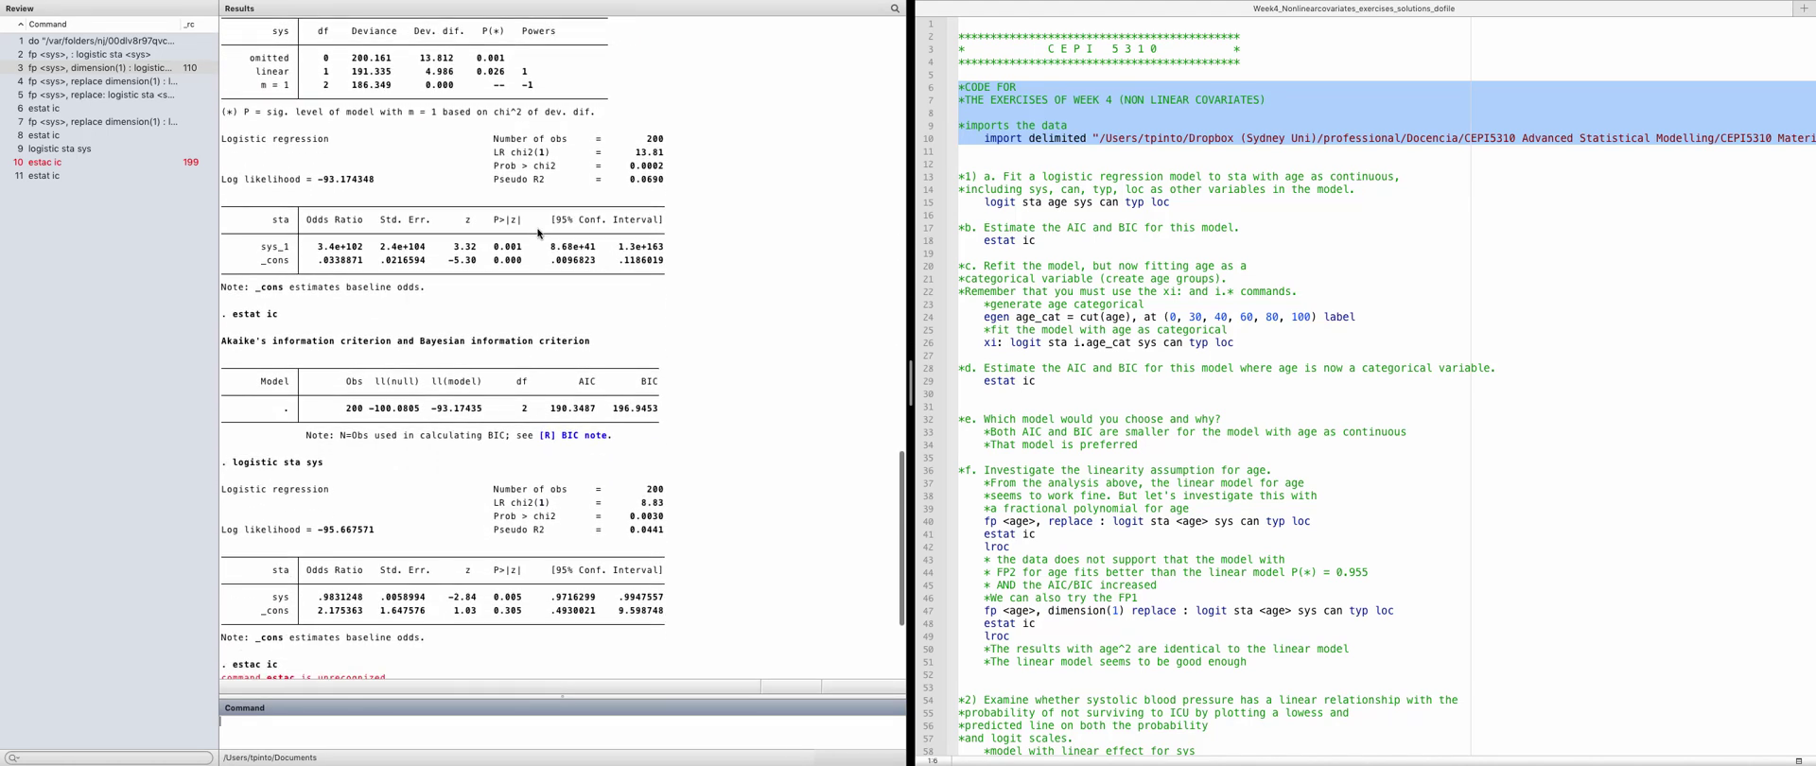
pyautogui.scroll(1, 538, 234)
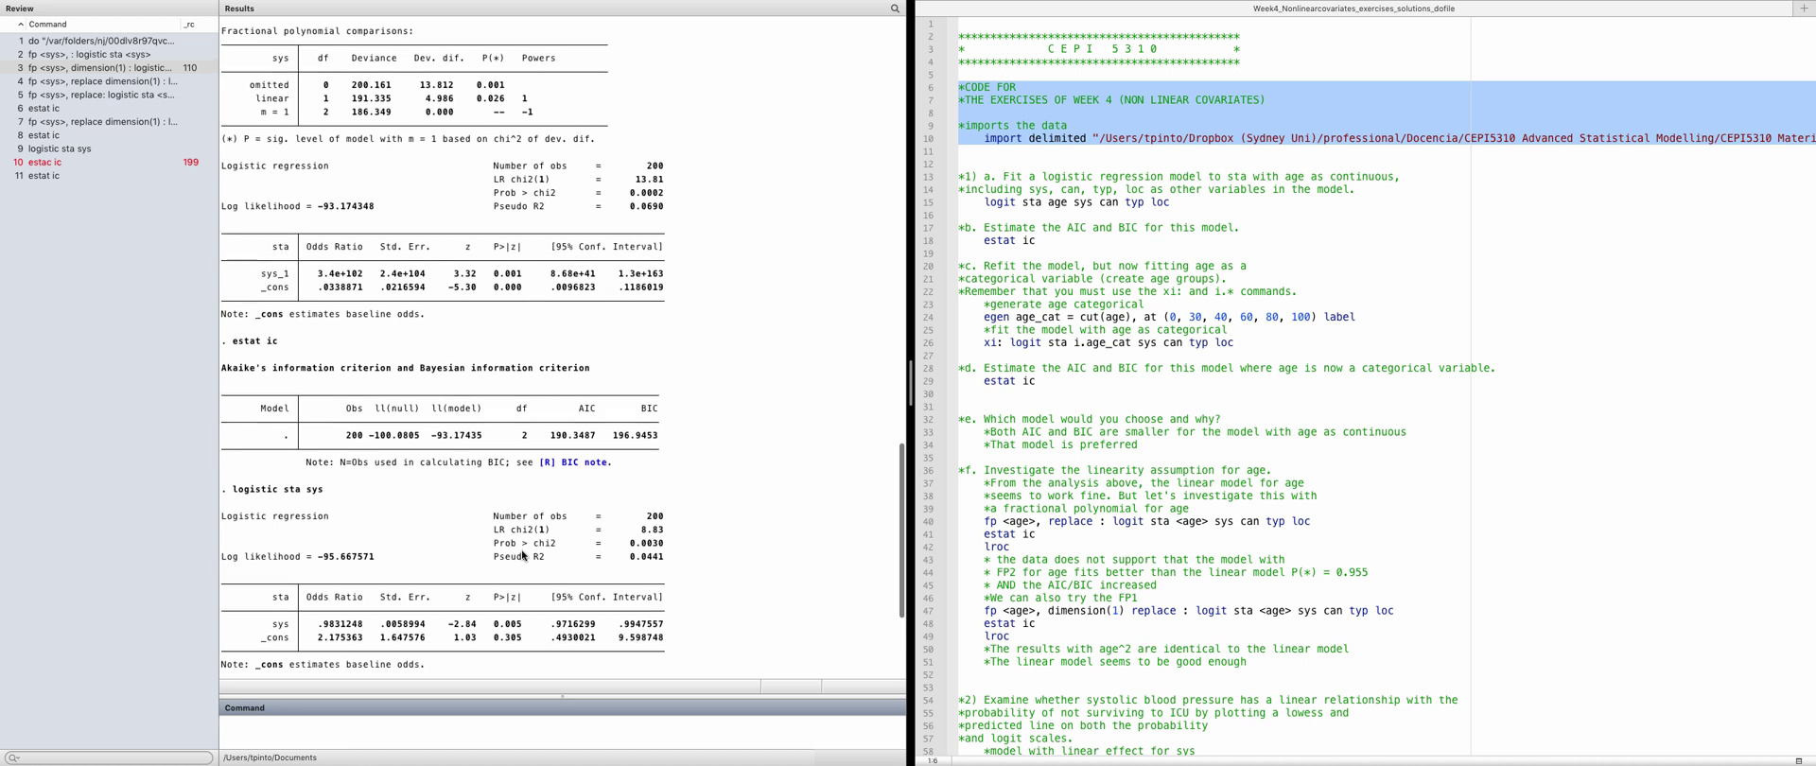
pyautogui.scroll(-9, 523, 555)
pyautogui.moveTo(547, 621); pyautogui.dragTo(598, 620)
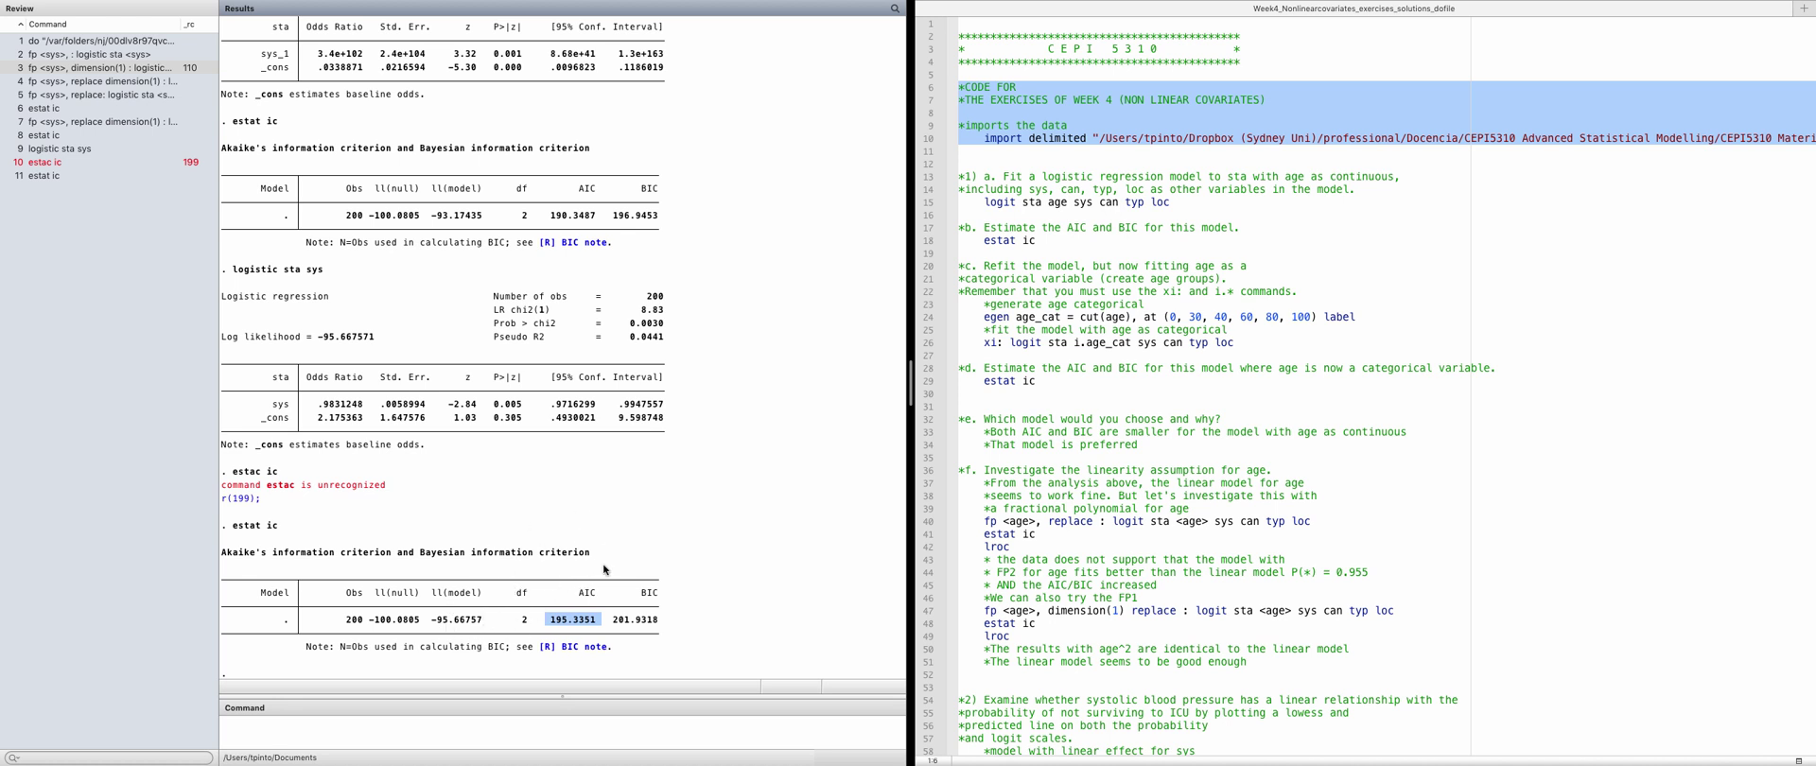
pyautogui.scroll(2, 559, 495)
pyautogui.scroll(10, 559, 494)
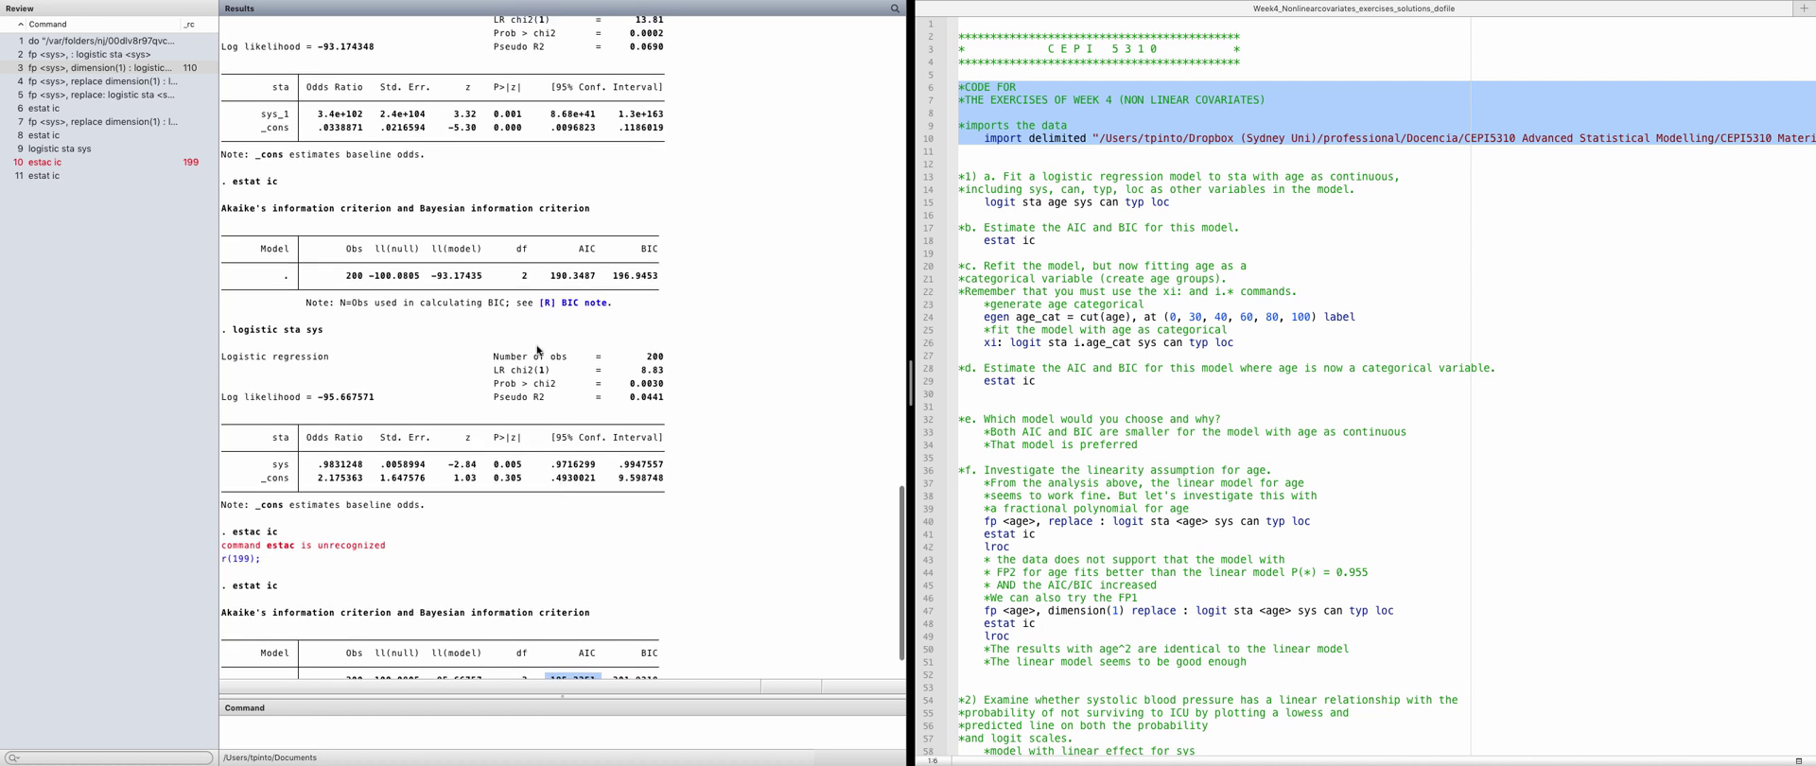
pyautogui.scroll(1, 538, 350)
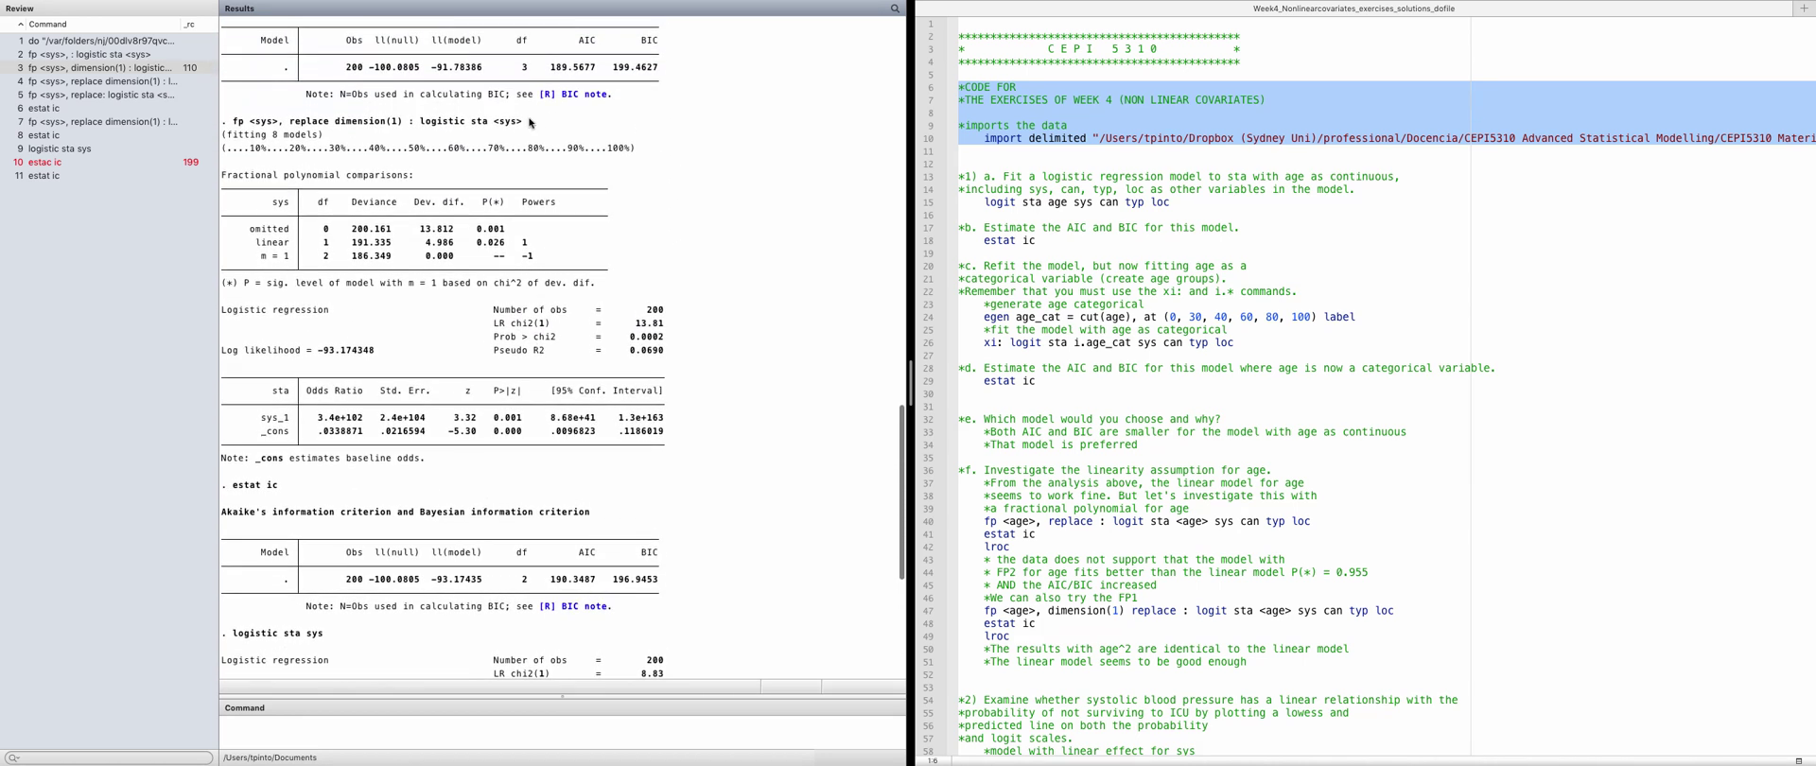
pyautogui.moveTo(546, 74); pyautogui.dragTo(602, 74)
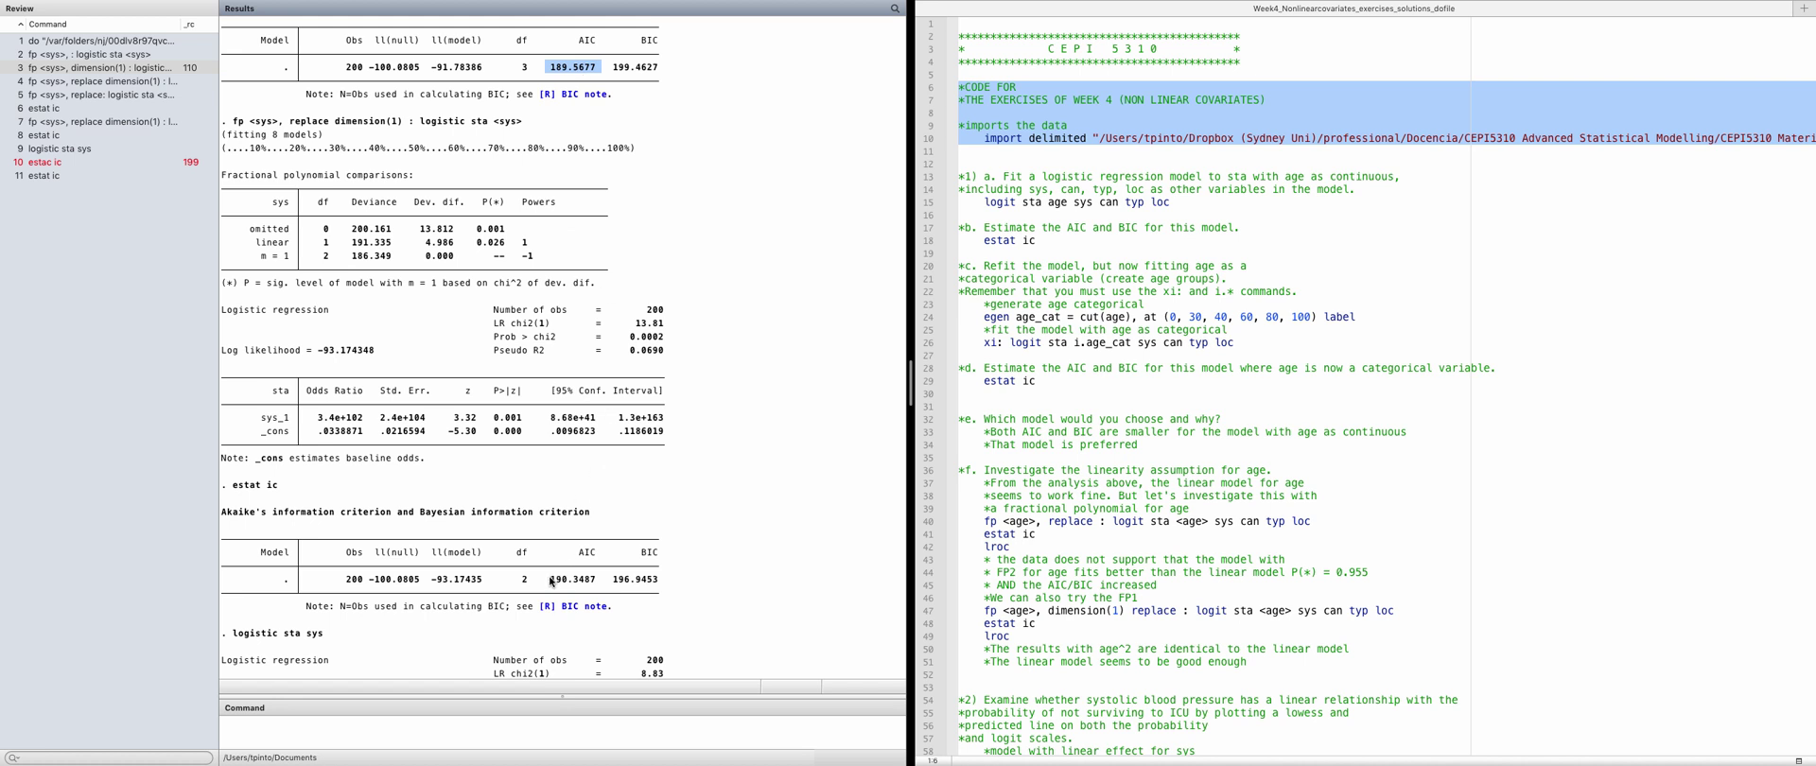
pyautogui.moveTo(549, 579); pyautogui.dragTo(597, 583)
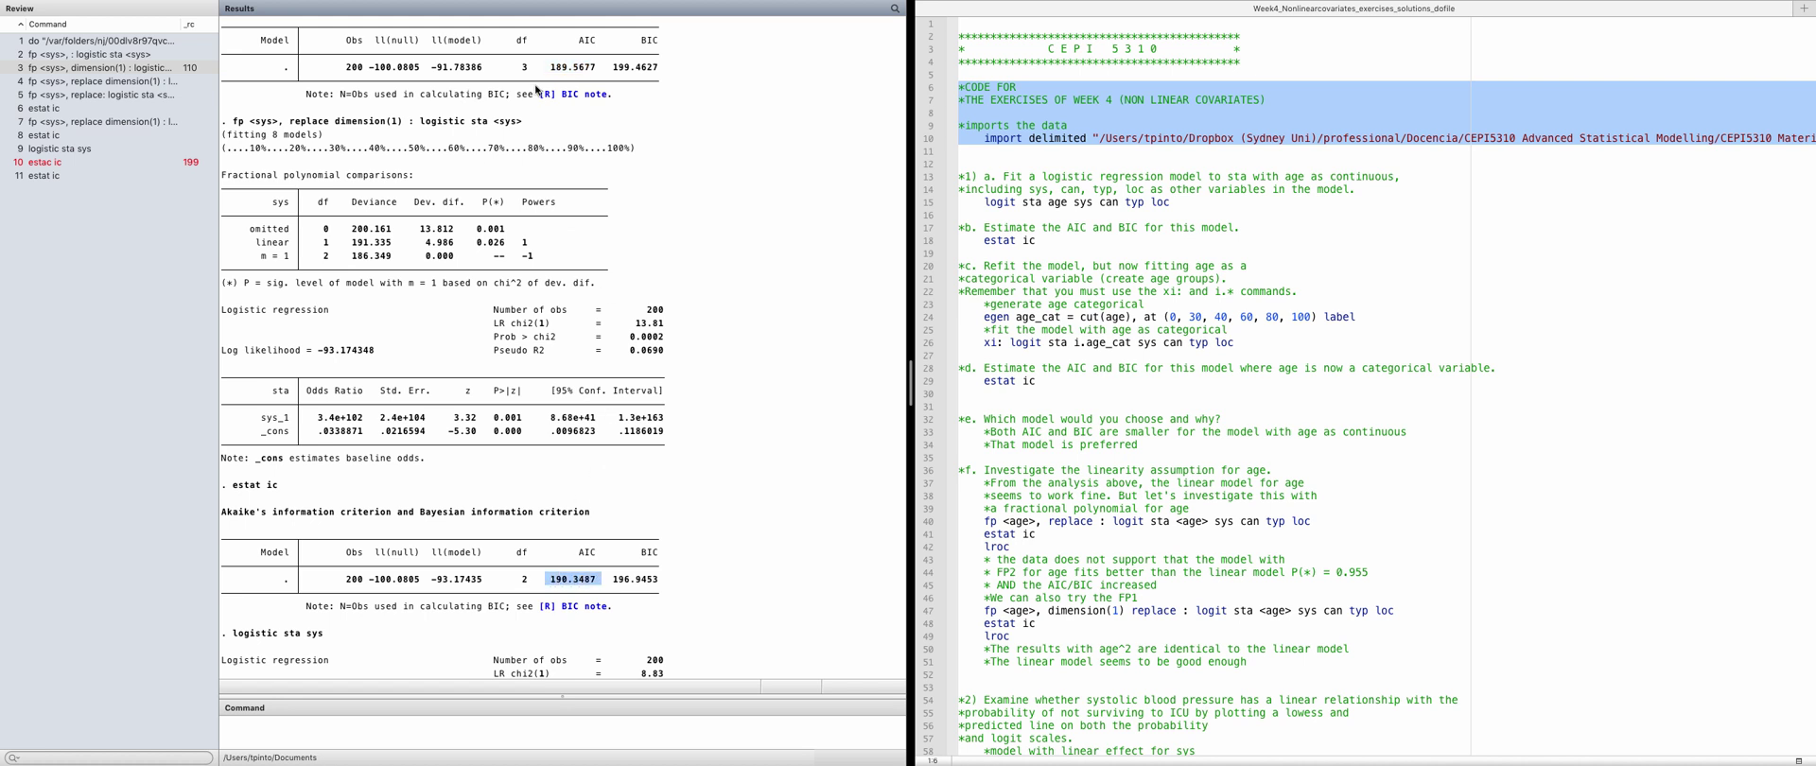
pyautogui.moveTo(547, 72); pyautogui.dragTo(602, 73)
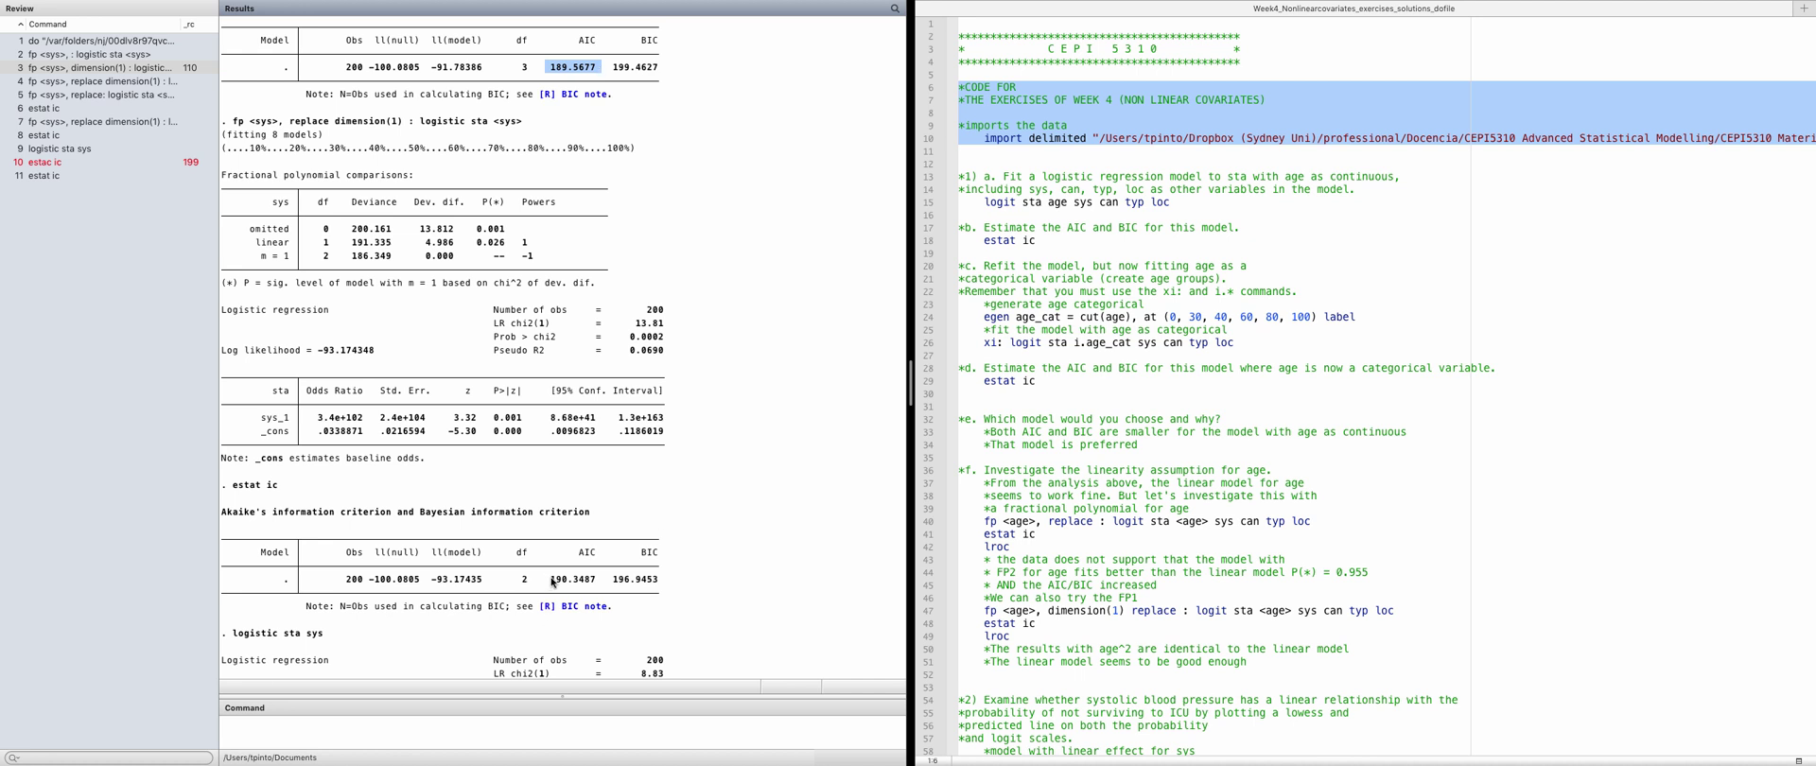
pyautogui.moveTo(551, 581); pyautogui.dragTo(596, 581)
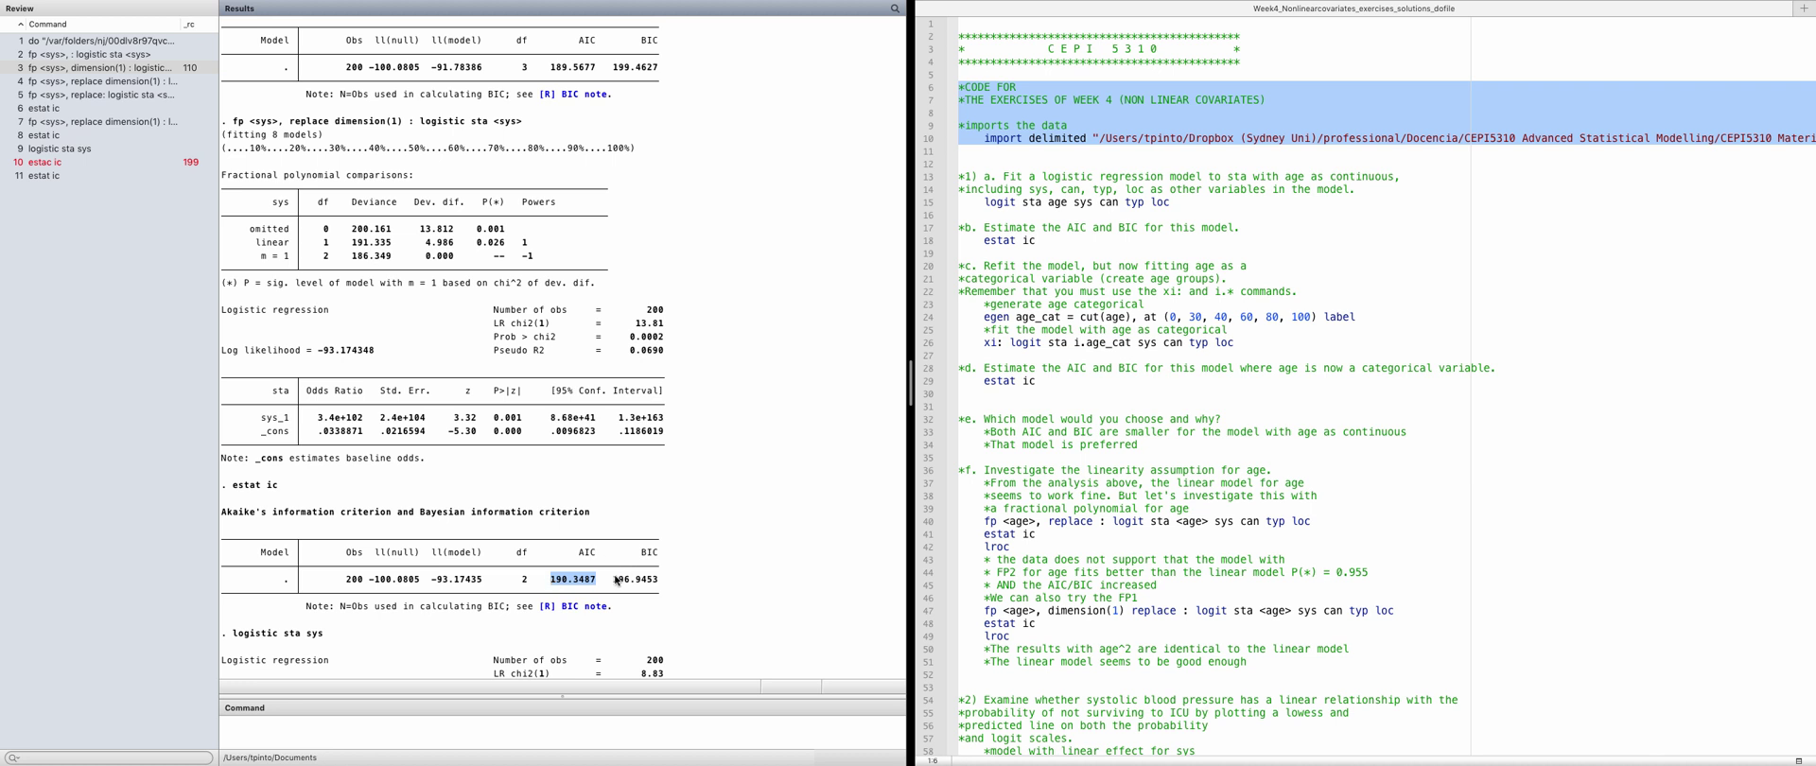
# Compare the BIC of the linear sys model with that of the degree-1 fractional polynomial model
pyautogui.scroll(-5, 617, 580)
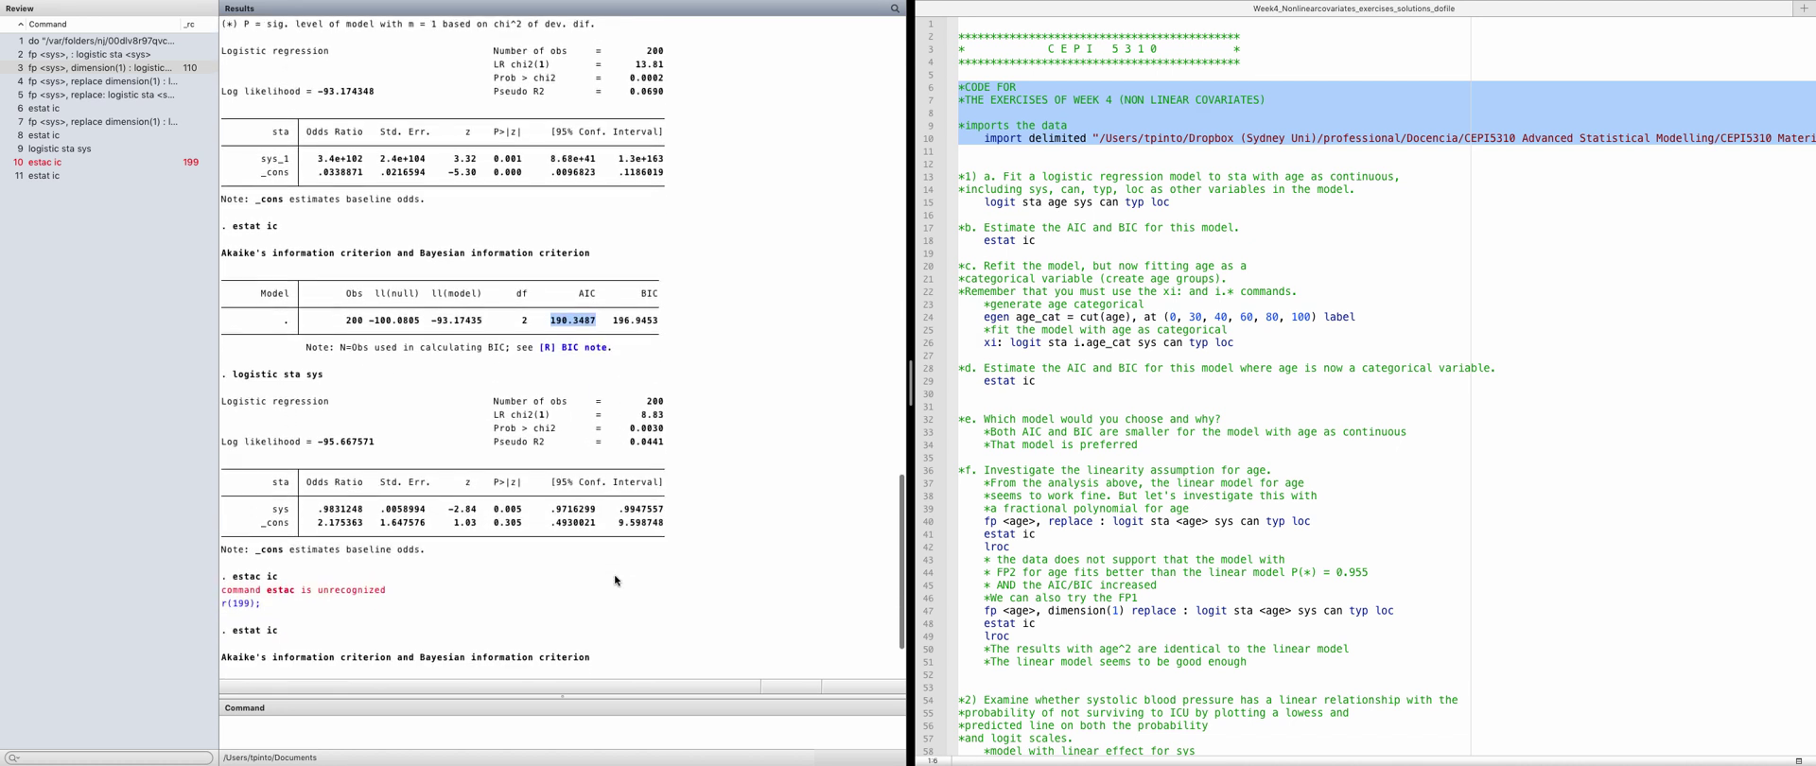
pyautogui.scroll(-2, 616, 580)
pyautogui.click(611, 625)
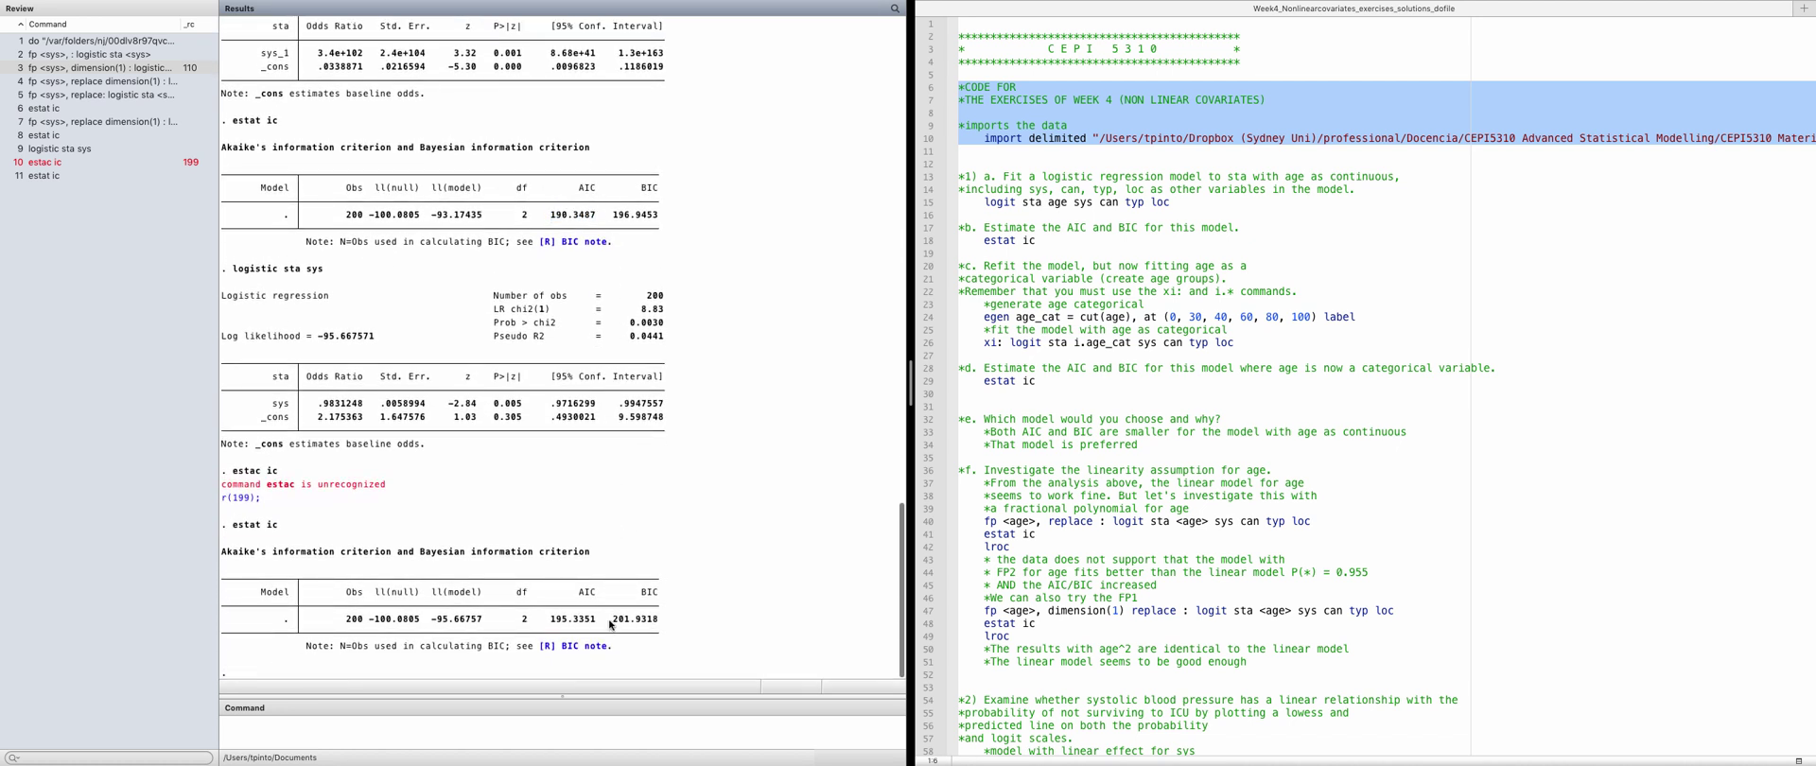
pyautogui.moveTo(611, 625); pyautogui.dragTo(674, 619)
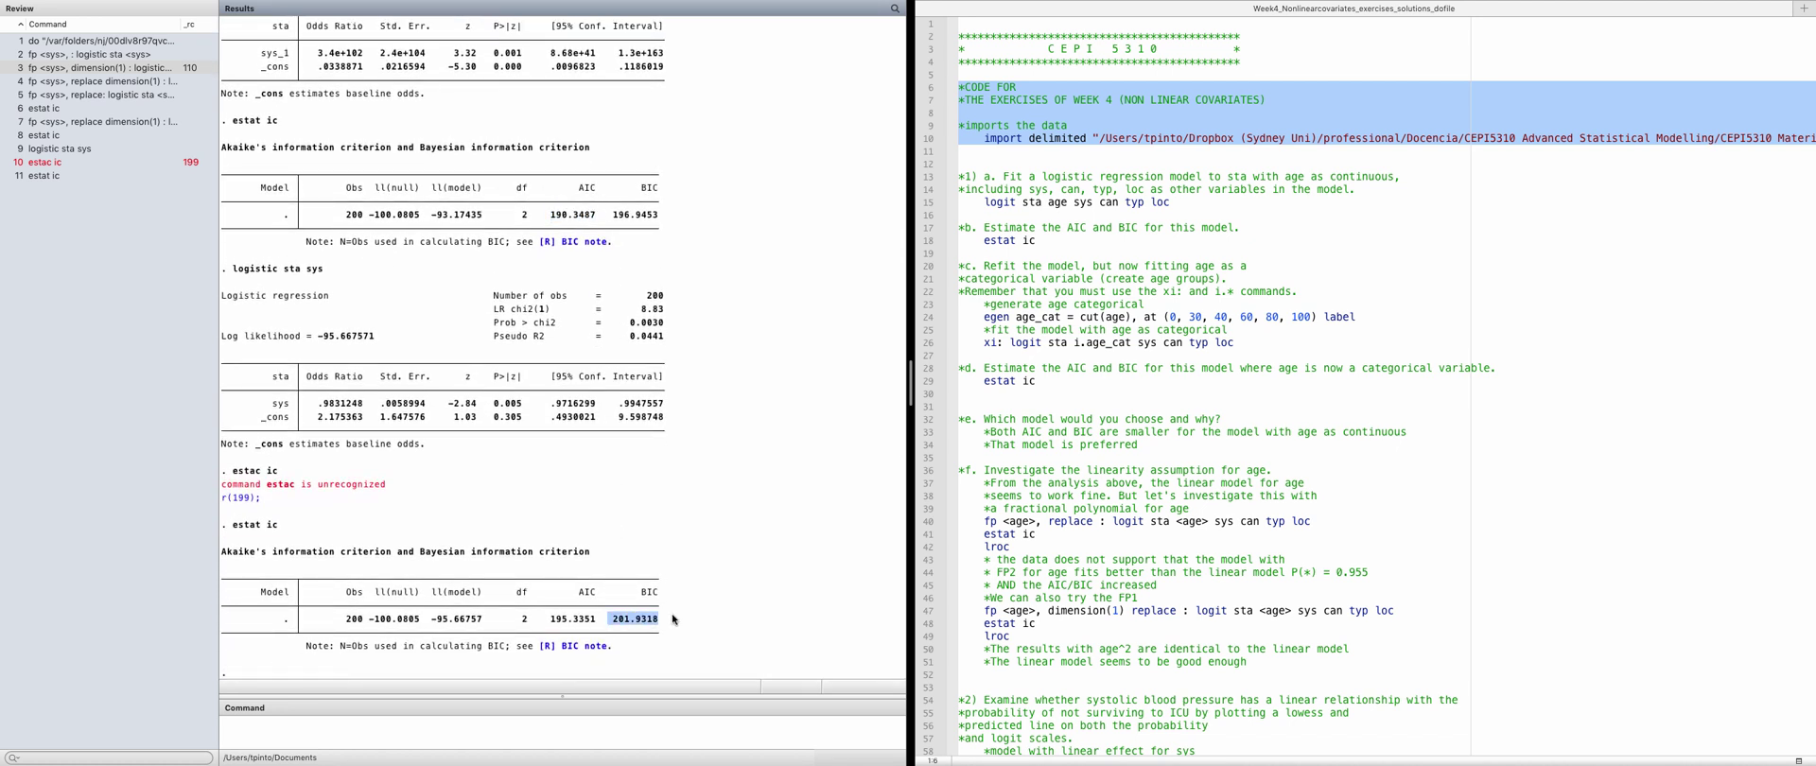
pyautogui.scroll(5, 674, 619)
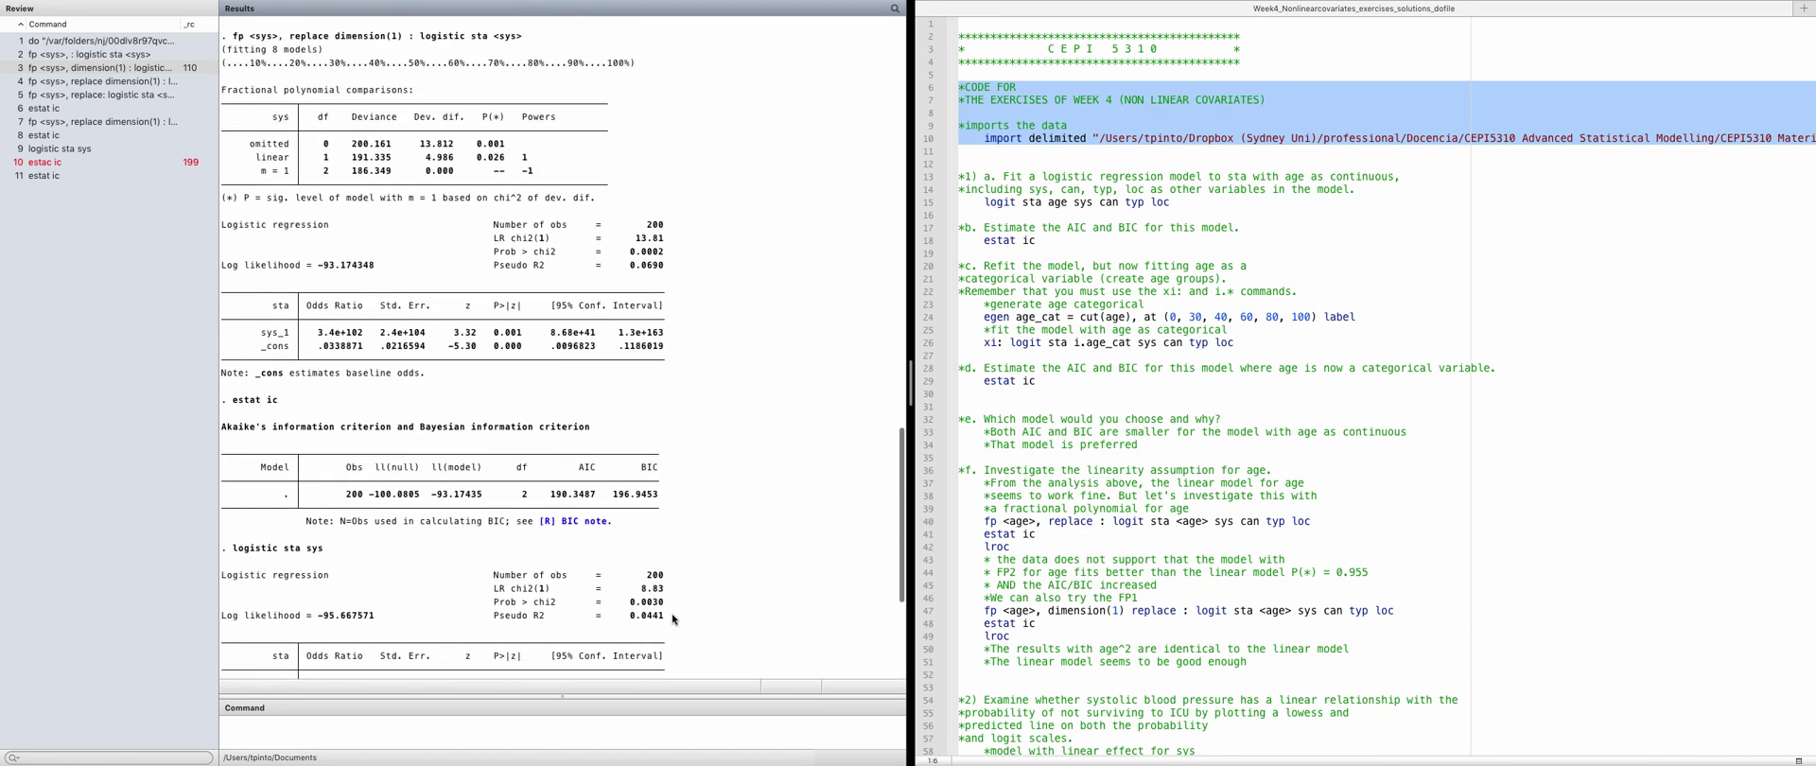
pyautogui.scroll(2, 674, 620)
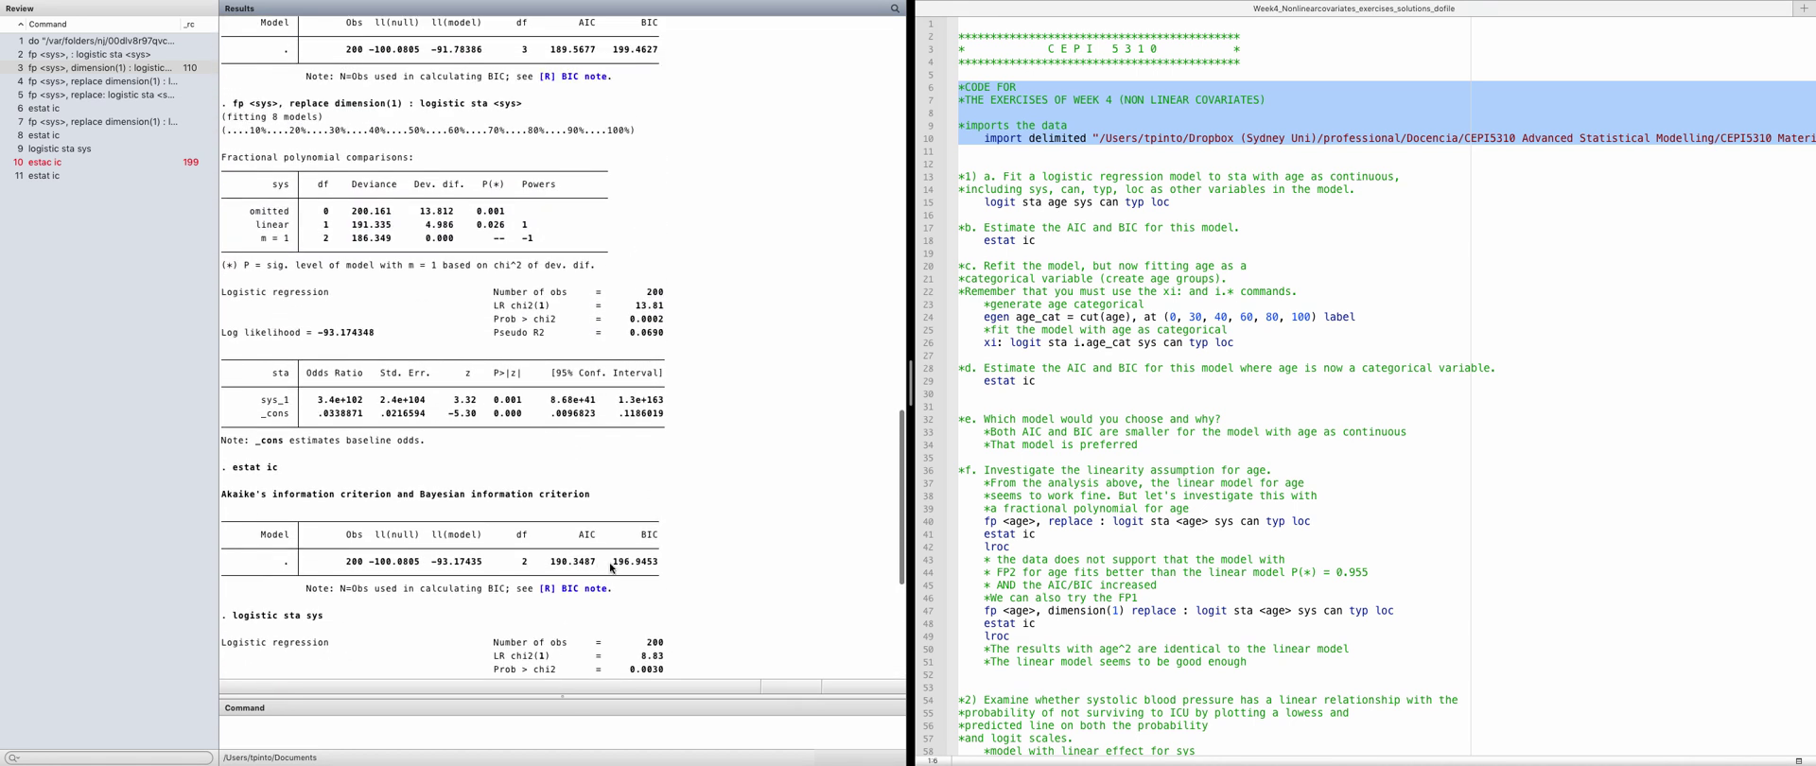
pyautogui.moveTo(611, 568); pyautogui.dragTo(662, 568)
pyautogui.scroll(1, 653, 419)
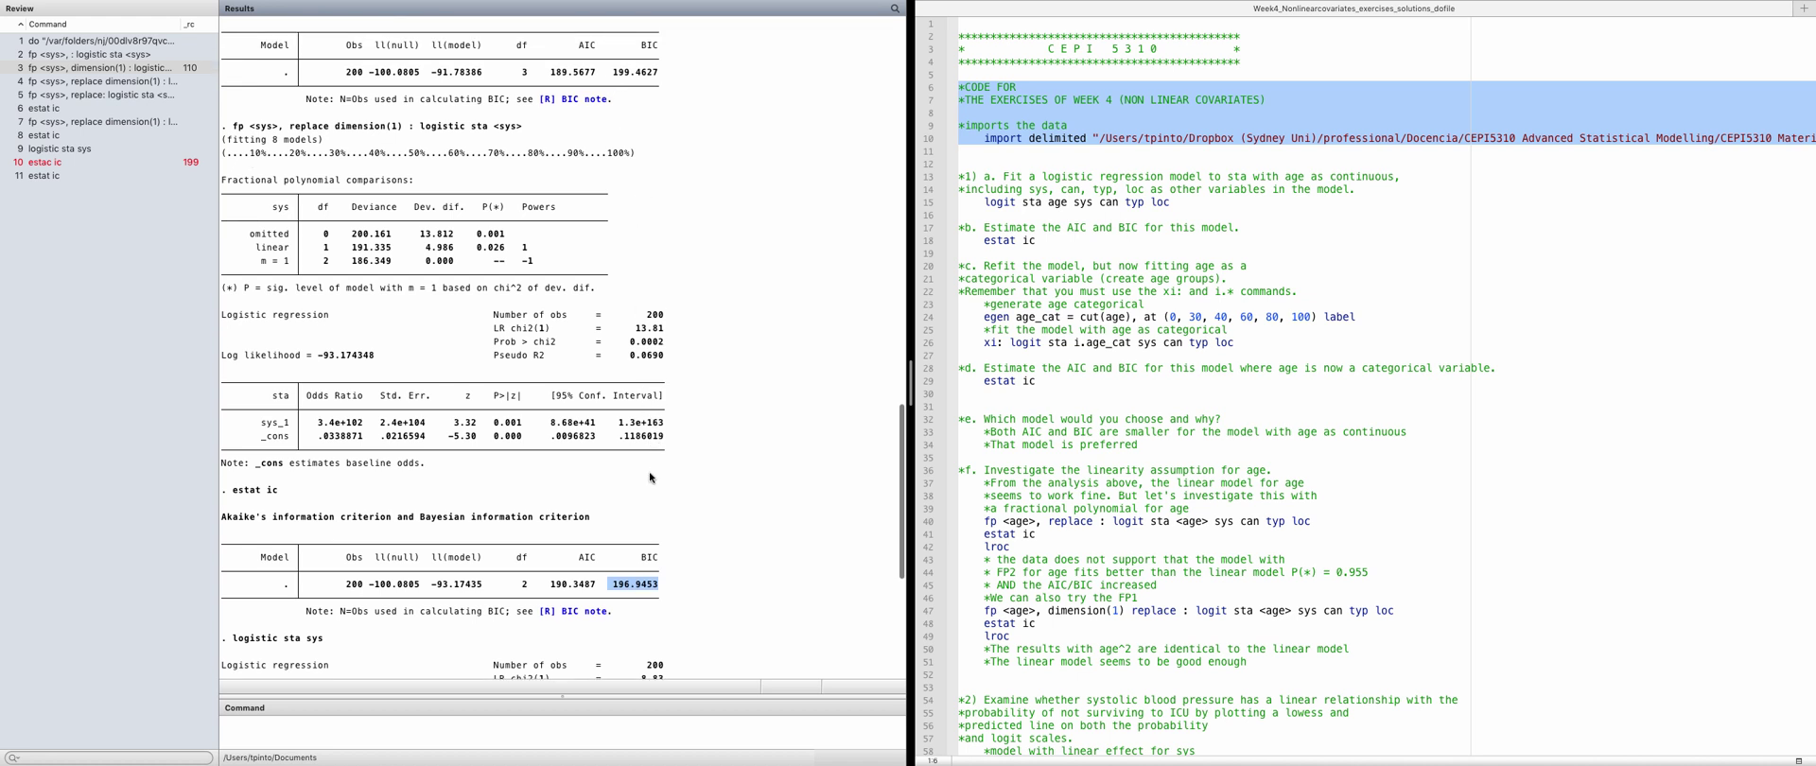
pyautogui.click(646, 563)
pyautogui.moveTo(610, 587); pyautogui.dragTo(664, 588)
pyautogui.scroll(-1, 665, 589)
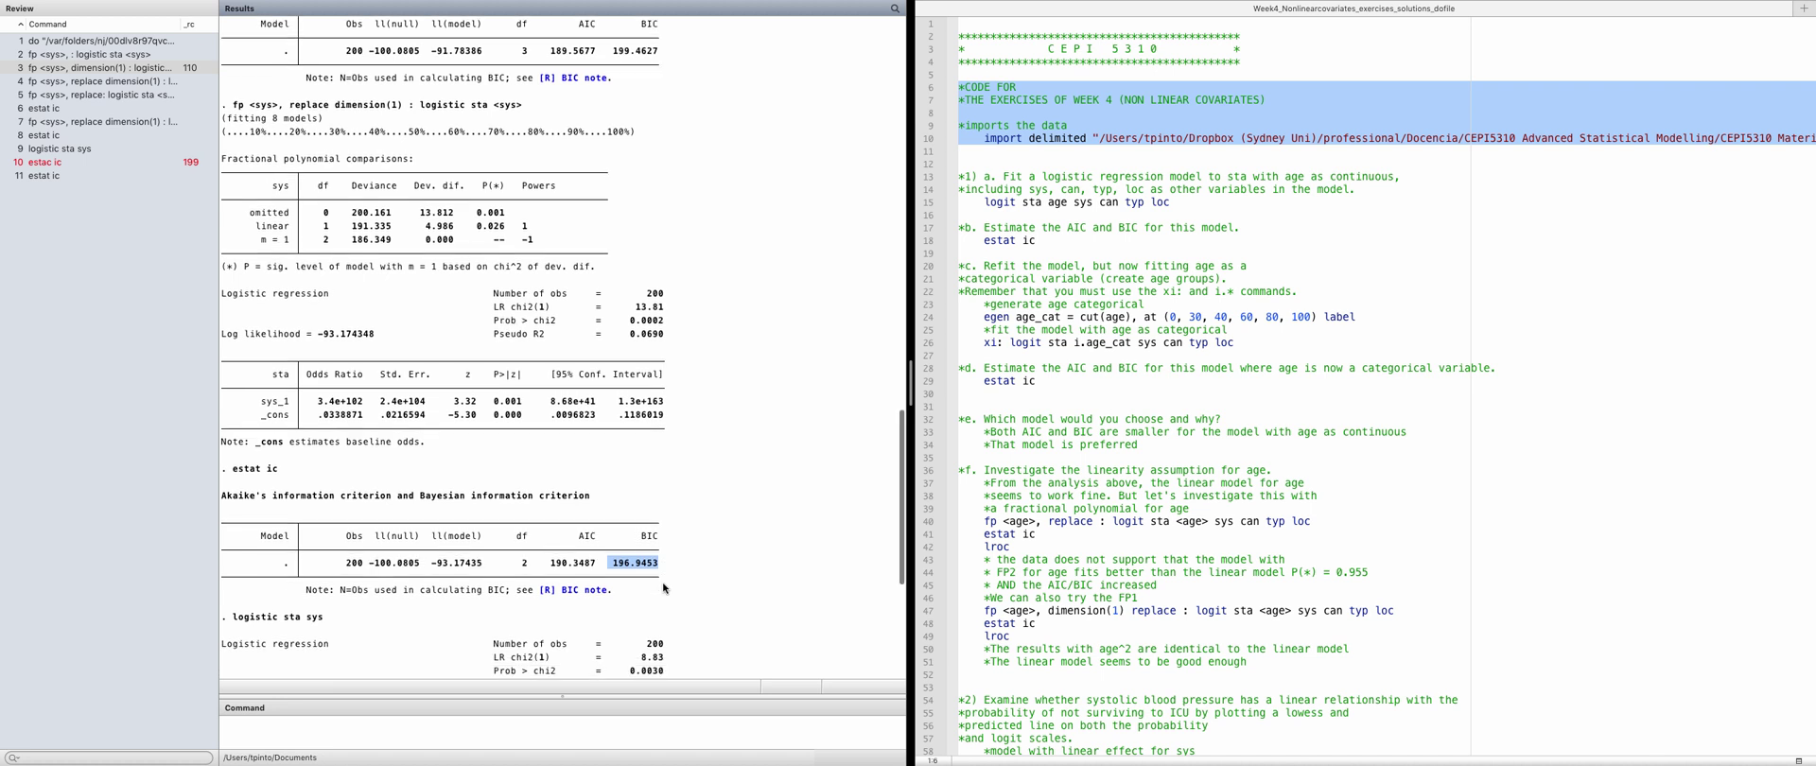
pyautogui.click(665, 565)
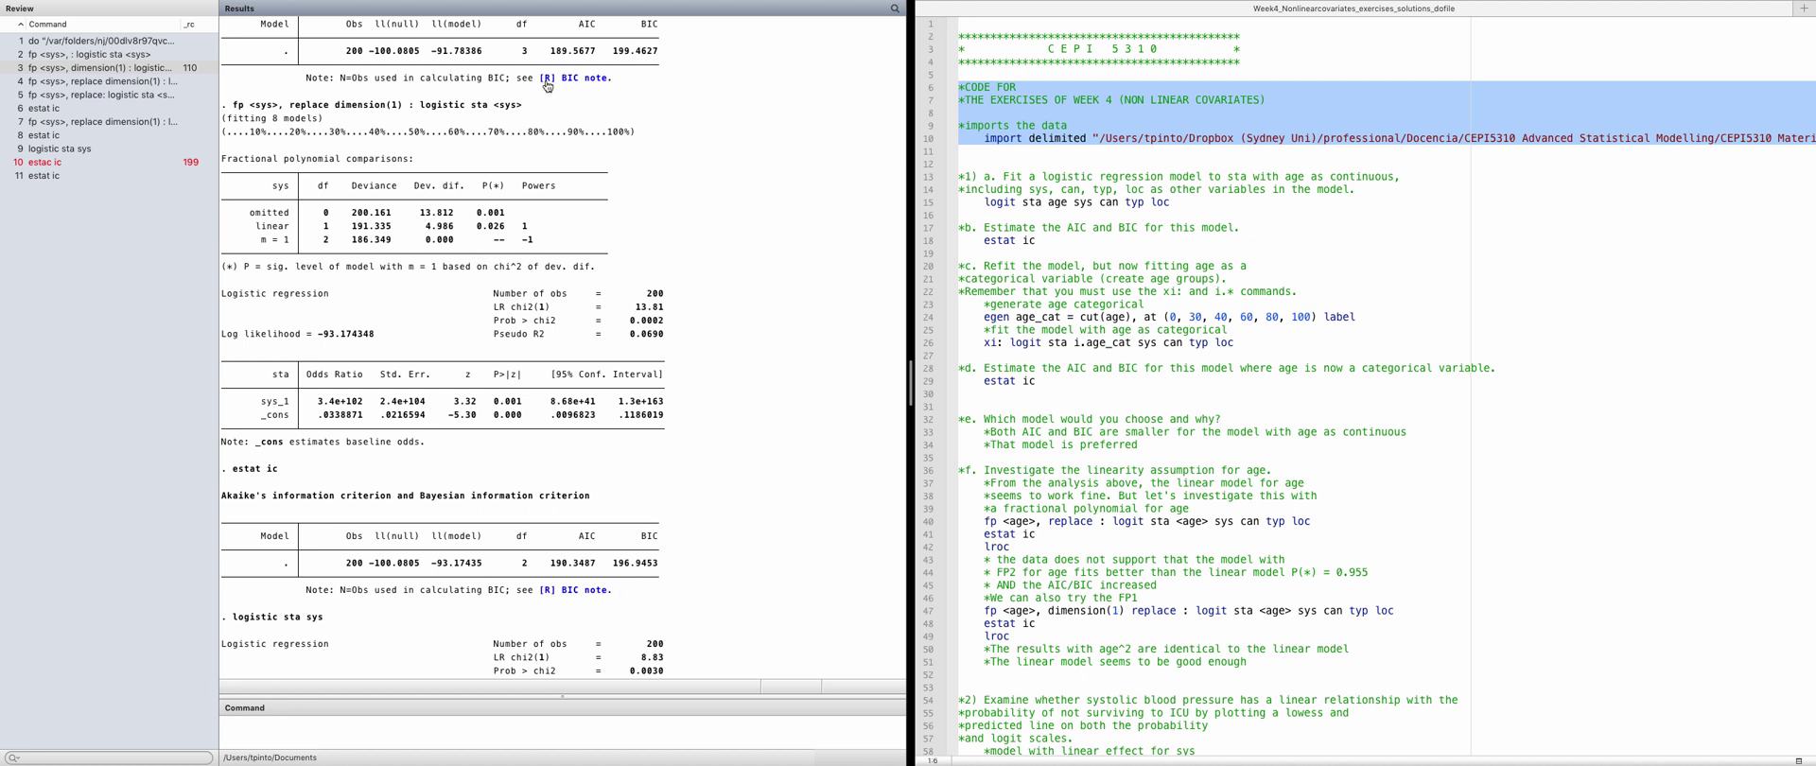
# Examine the degree-1 model's sys_1 coefficient row, its odds ratio and the power selected for m = 1
pyautogui.doubleClick(597, 52)
pyautogui.moveTo(261, 406); pyautogui.dragTo(317, 415)
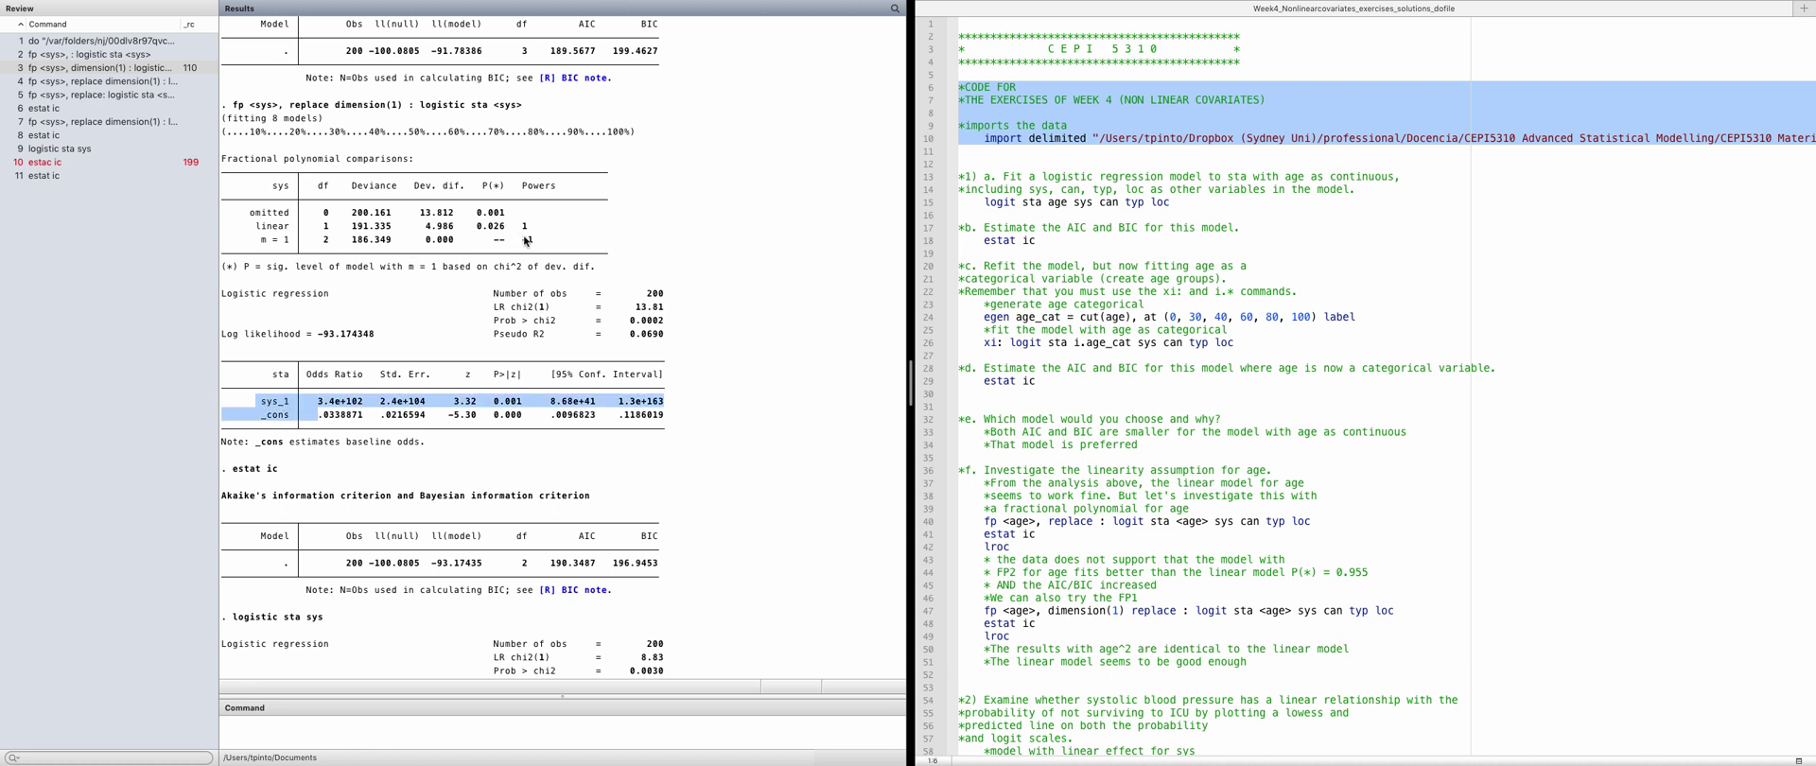
pyautogui.moveTo(523, 240); pyautogui.dragTo(537, 242)
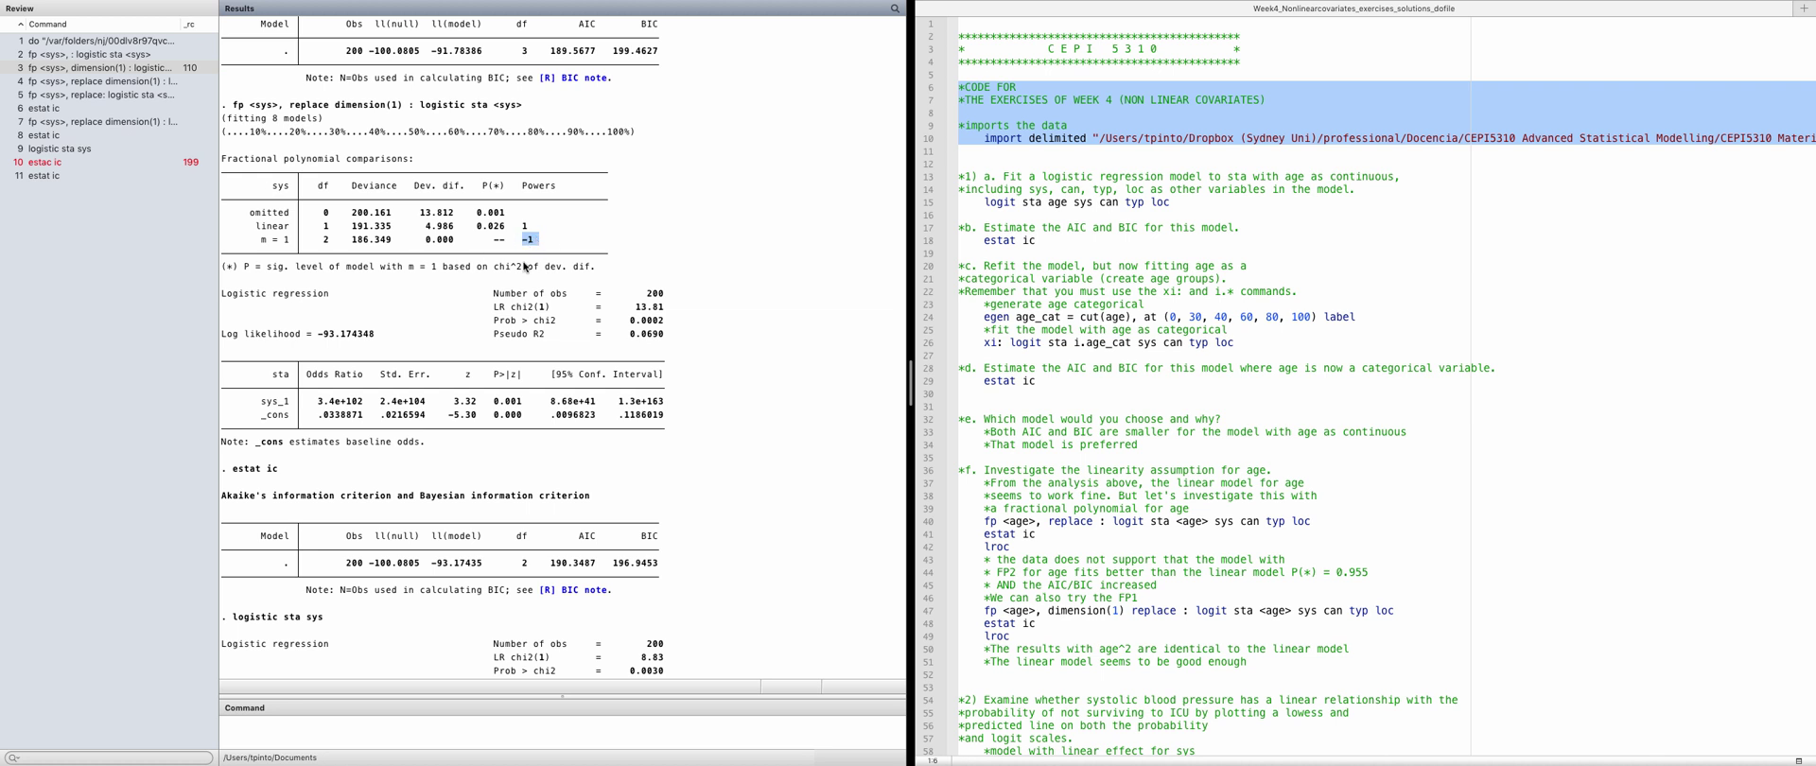
pyautogui.click(315, 403)
pyautogui.moveTo(315, 403); pyautogui.dragTo(671, 393)
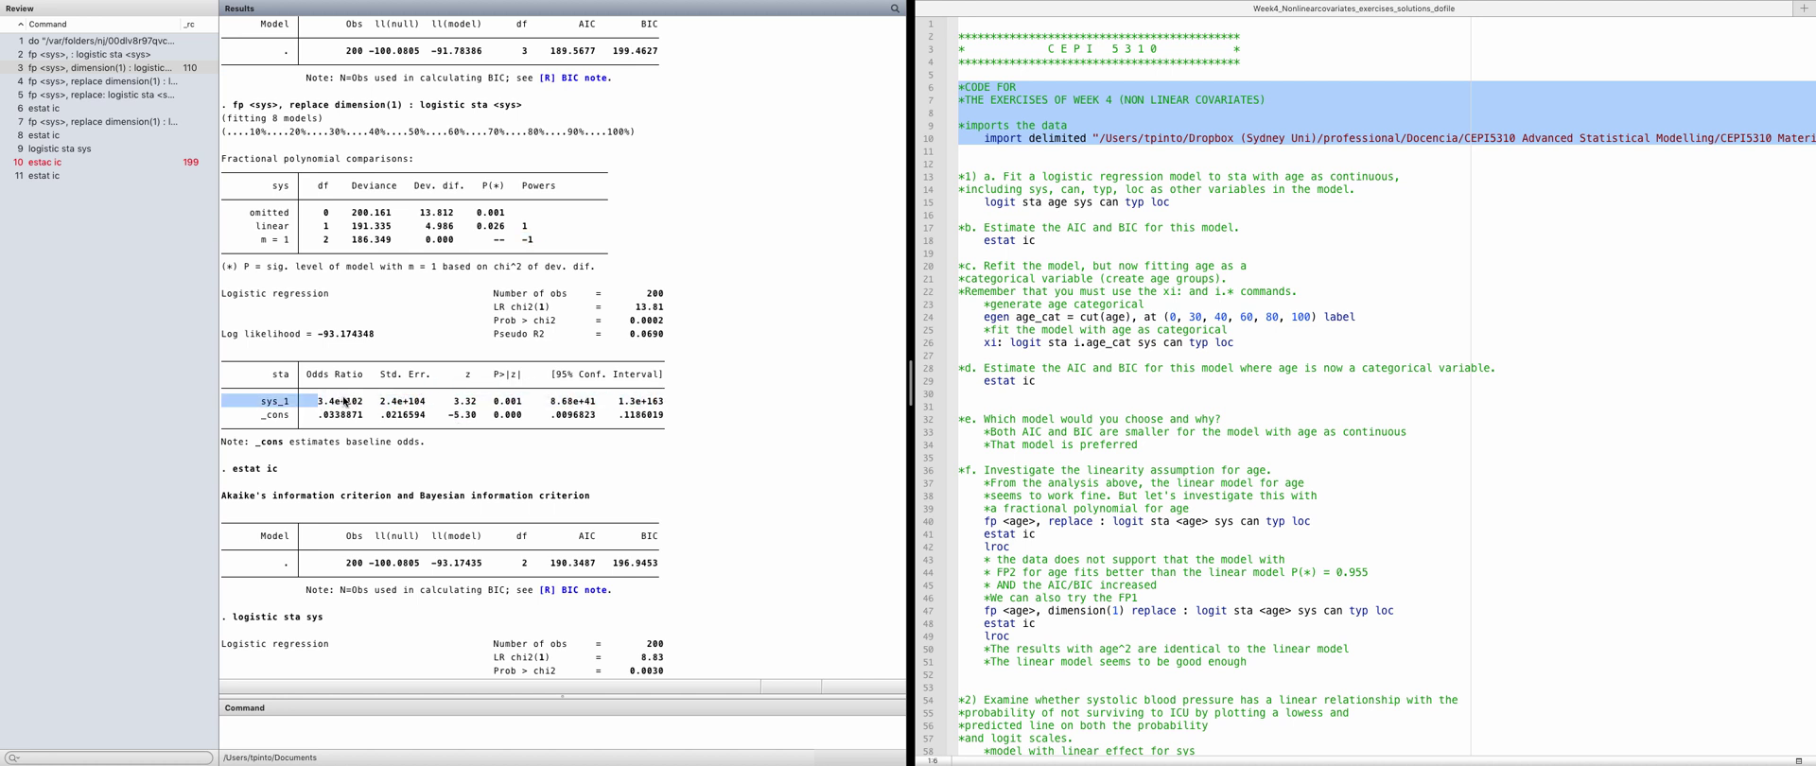
pyautogui.moveTo(315, 403); pyautogui.dragTo(363, 408)
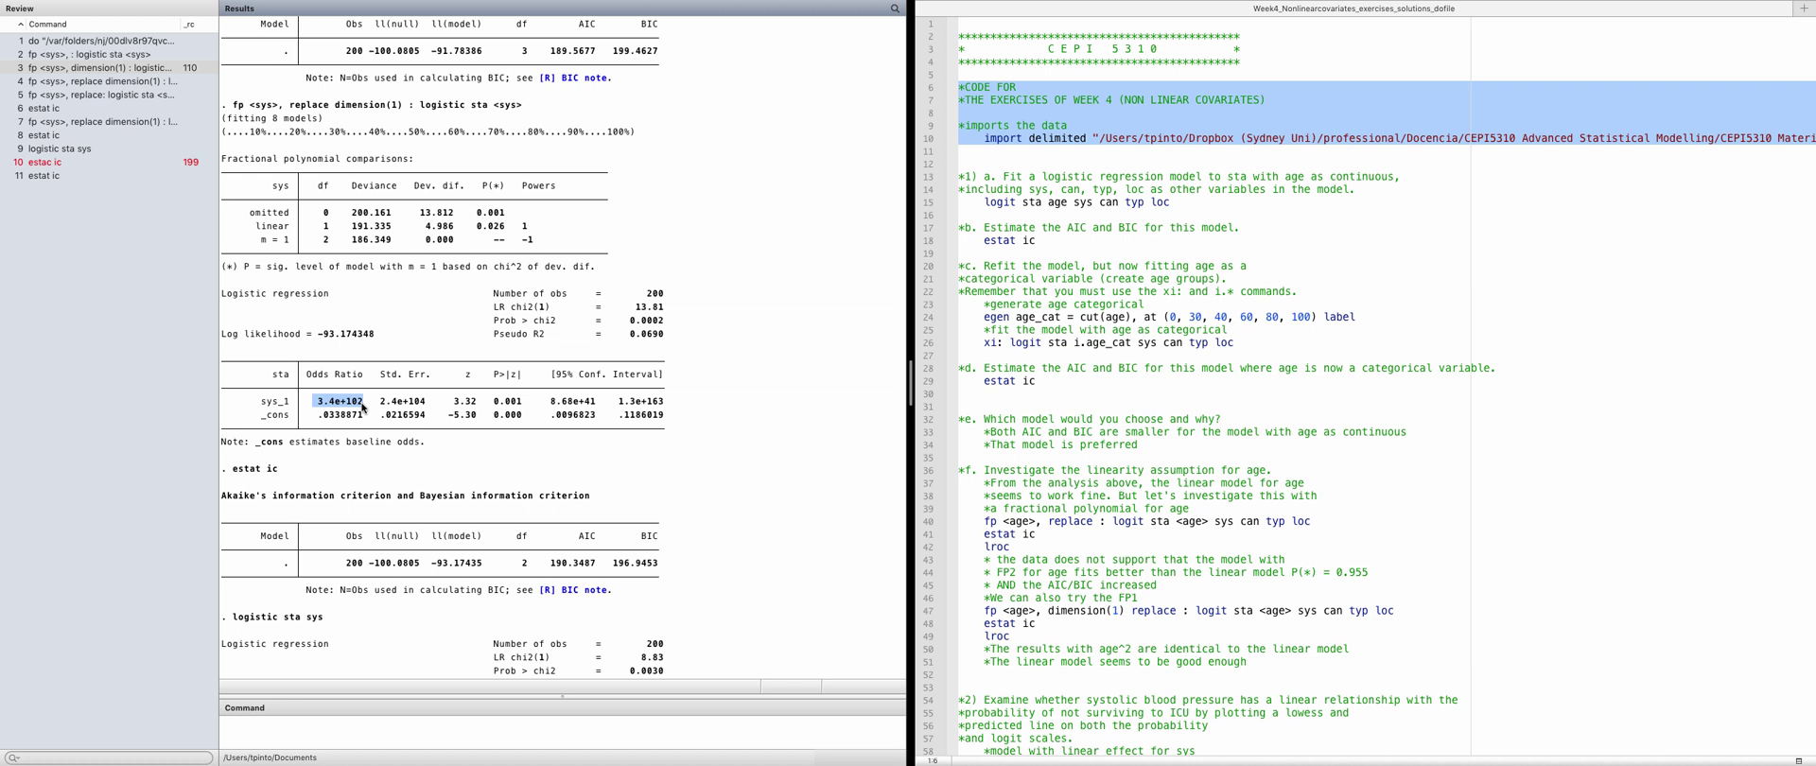
# Compare the odds ratio for sys in the linear model with the sys_1 odds ratio in the degree-1 model
pyautogui.scroll(-7, 447, 426)
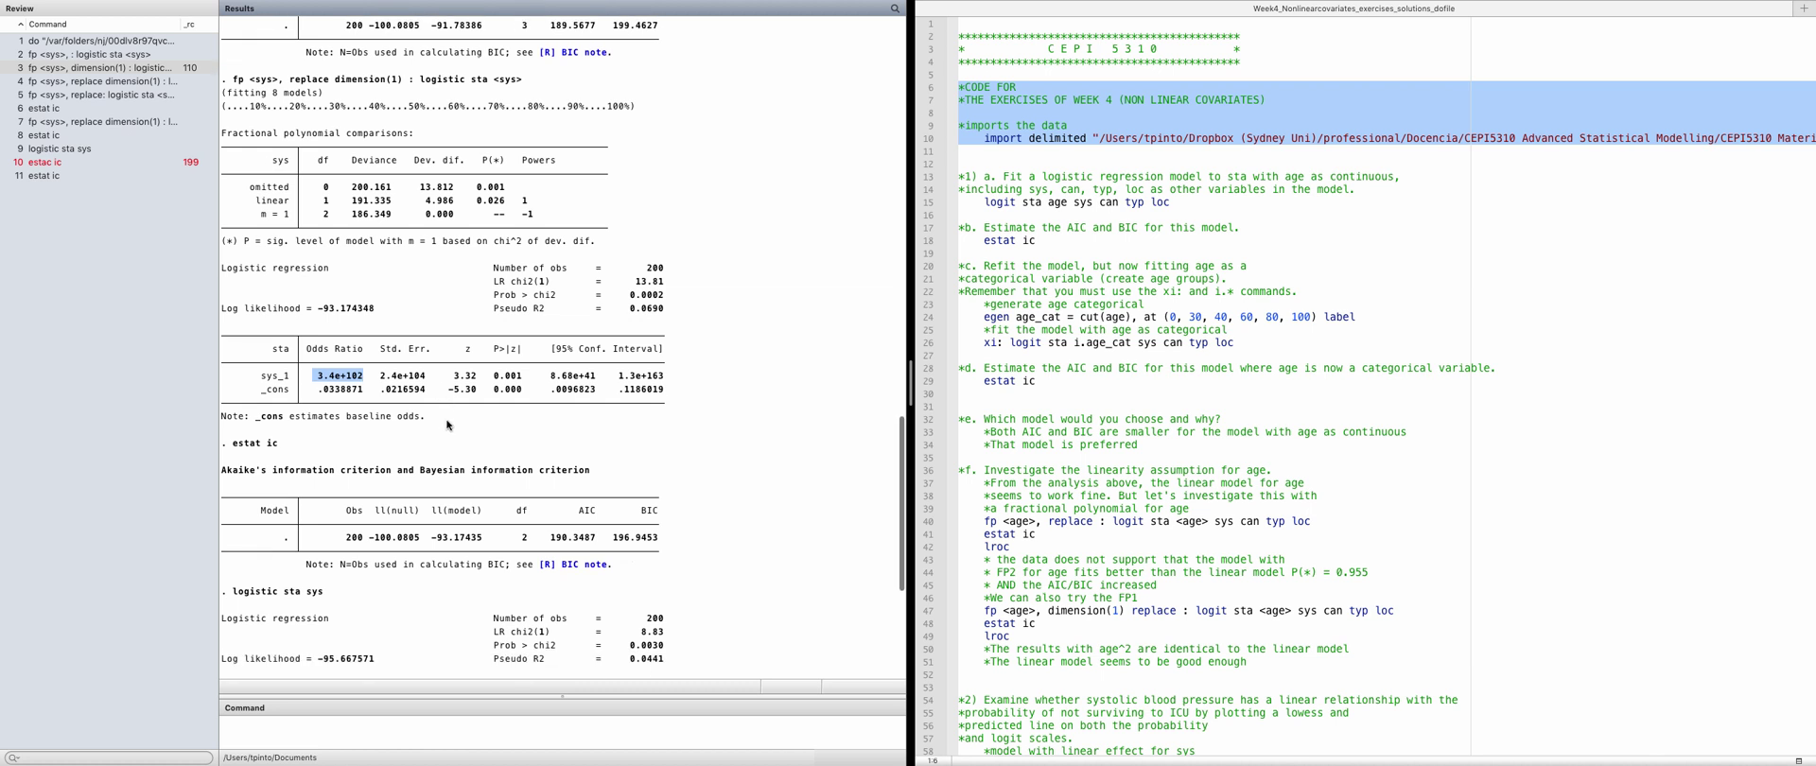
pyautogui.scroll(-2, 448, 426)
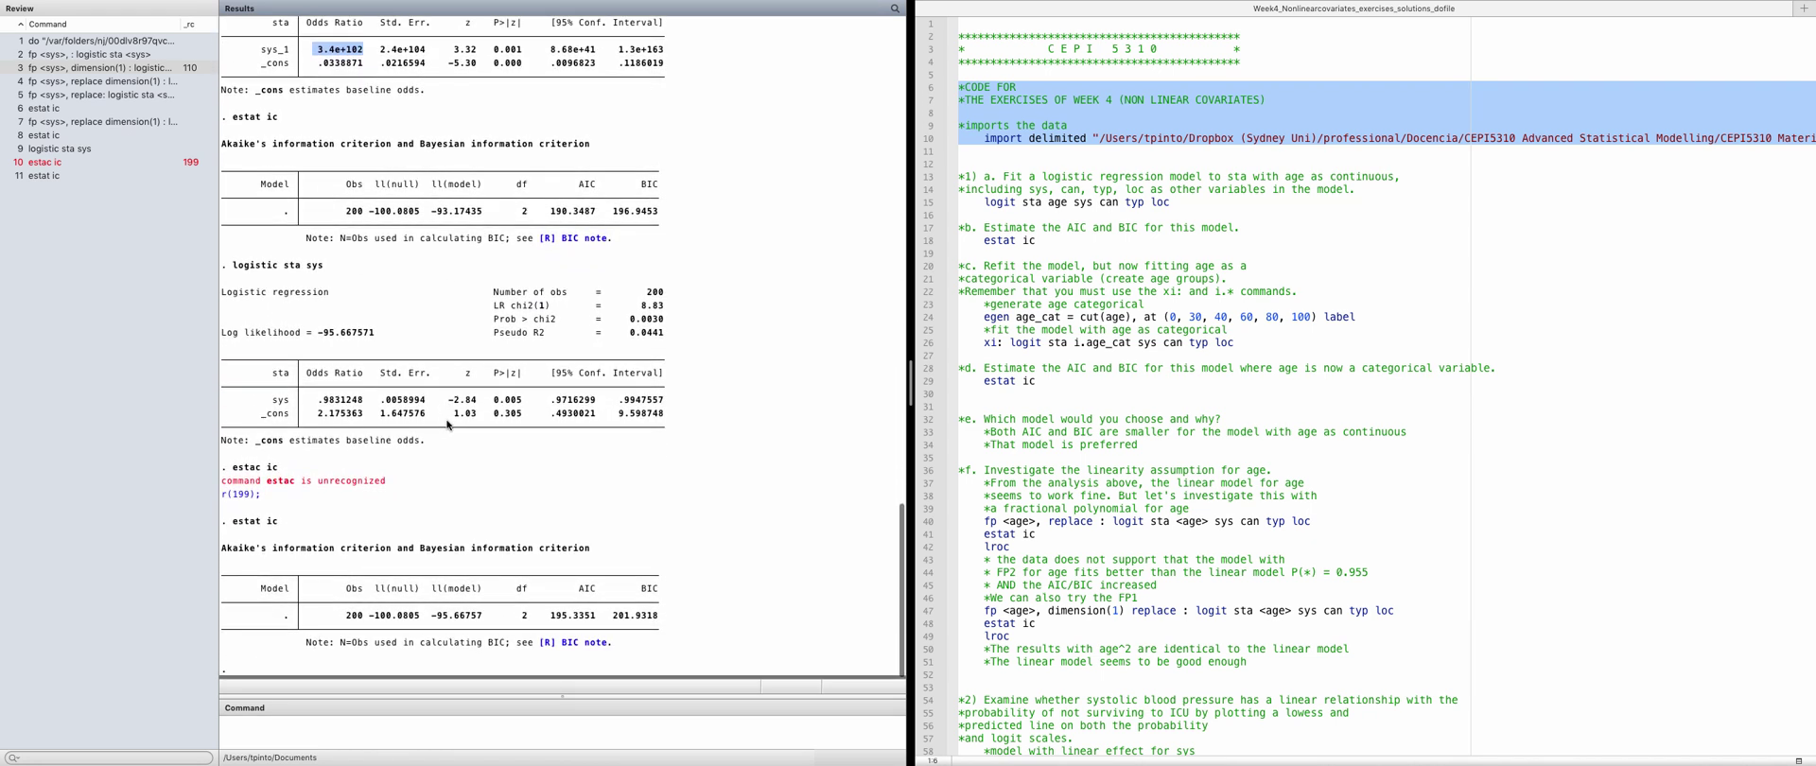
pyautogui.scroll(5, 448, 426)
pyautogui.scroll(2, 449, 425)
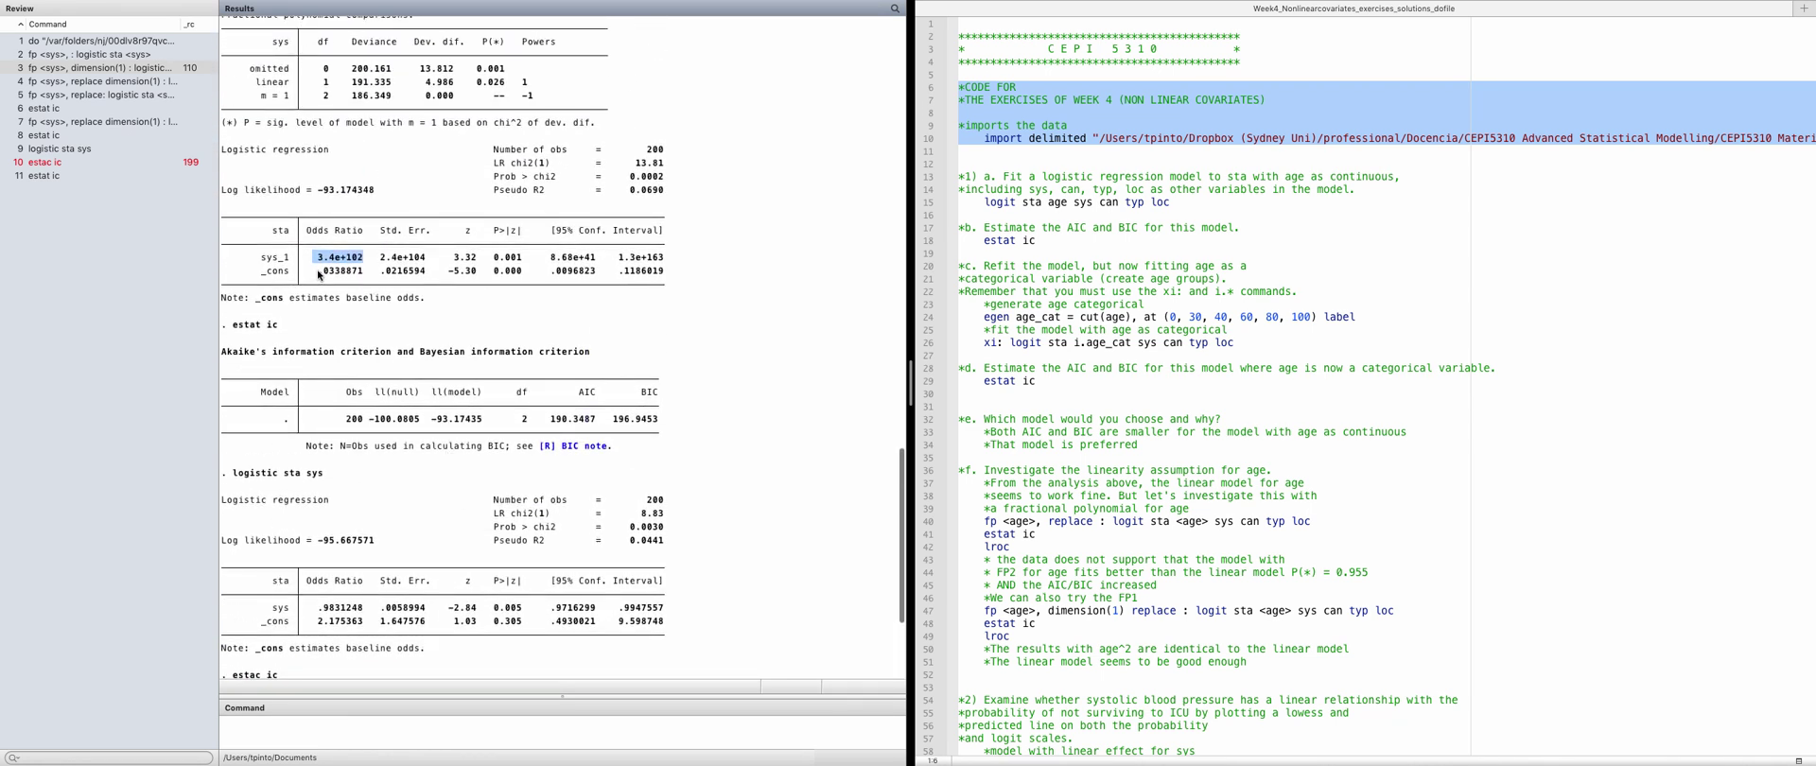
pyautogui.scroll(1, 316, 276)
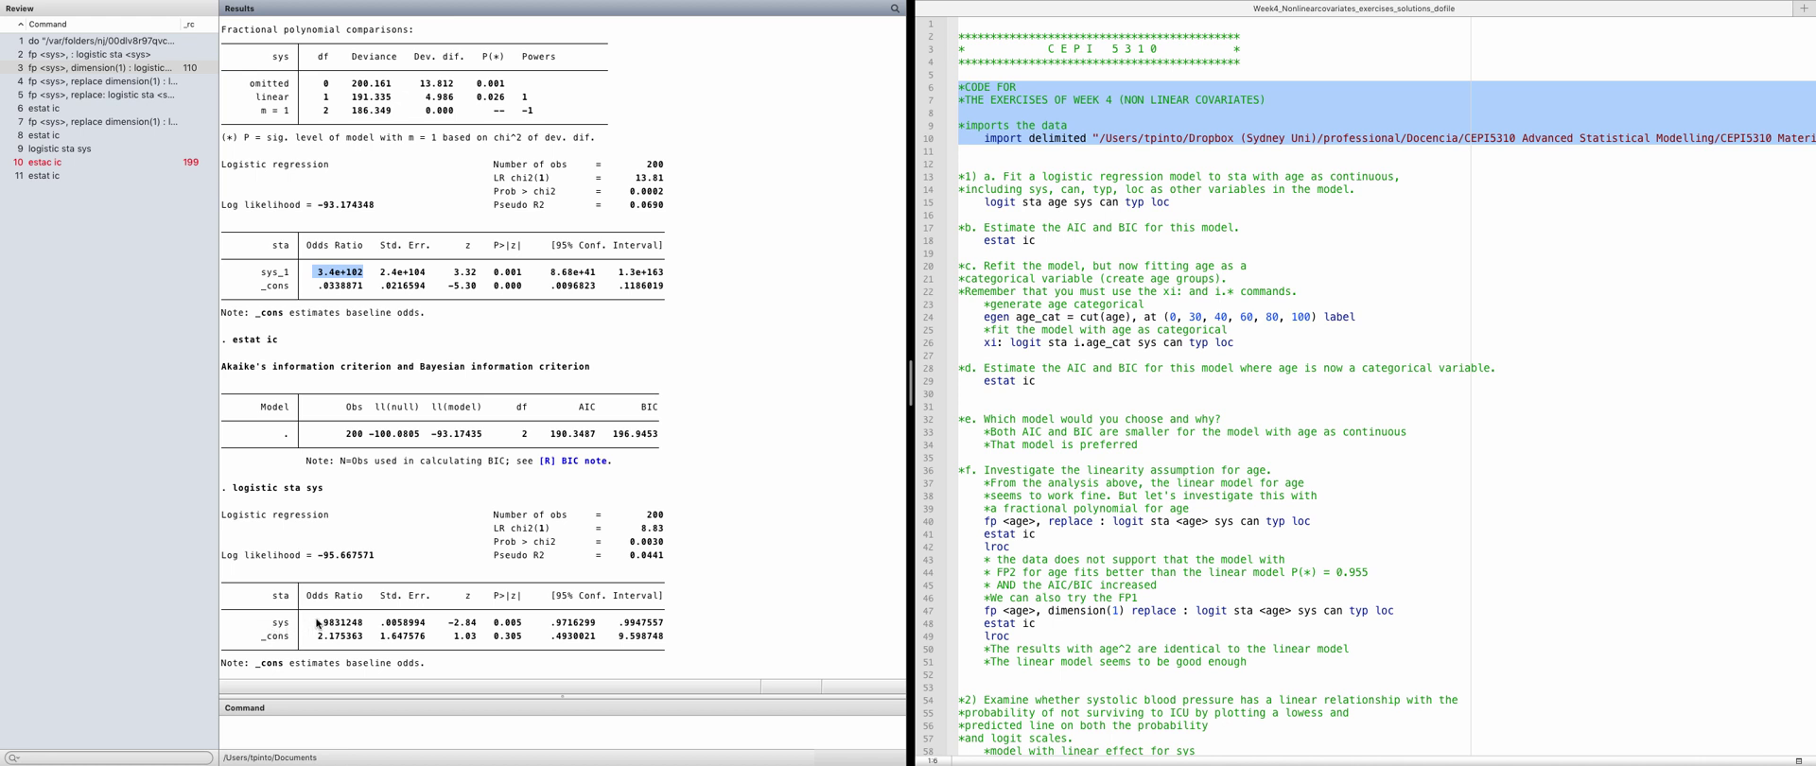
pyautogui.moveTo(314, 623); pyautogui.dragTo(363, 626)
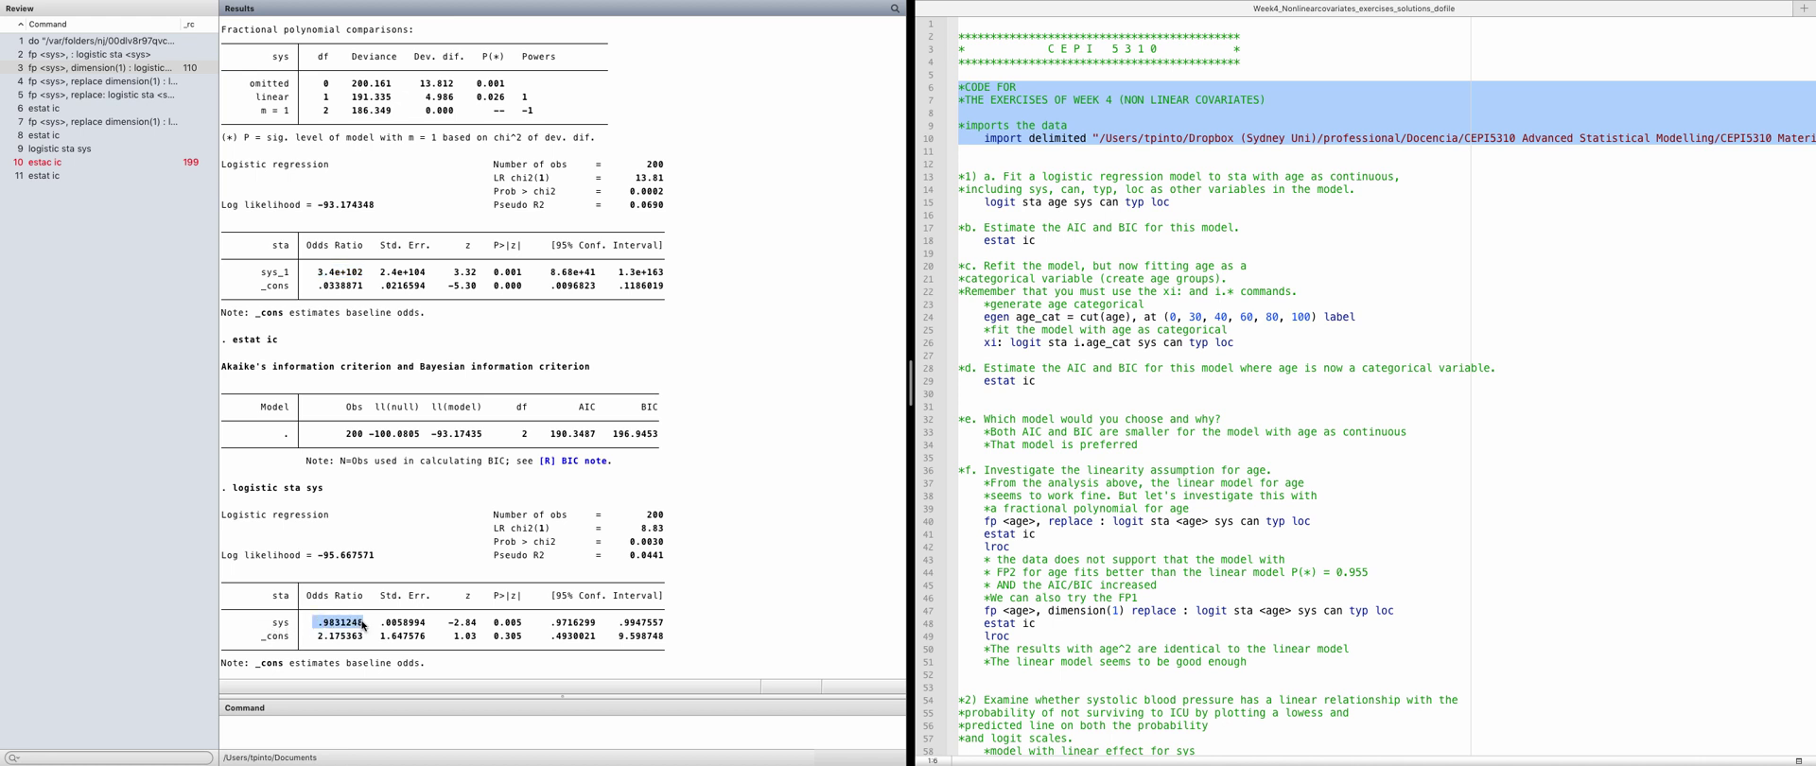
pyautogui.moveTo(290, 623); pyautogui.dragTo(274, 626)
pyautogui.moveTo(314, 274); pyautogui.dragTo(368, 276)
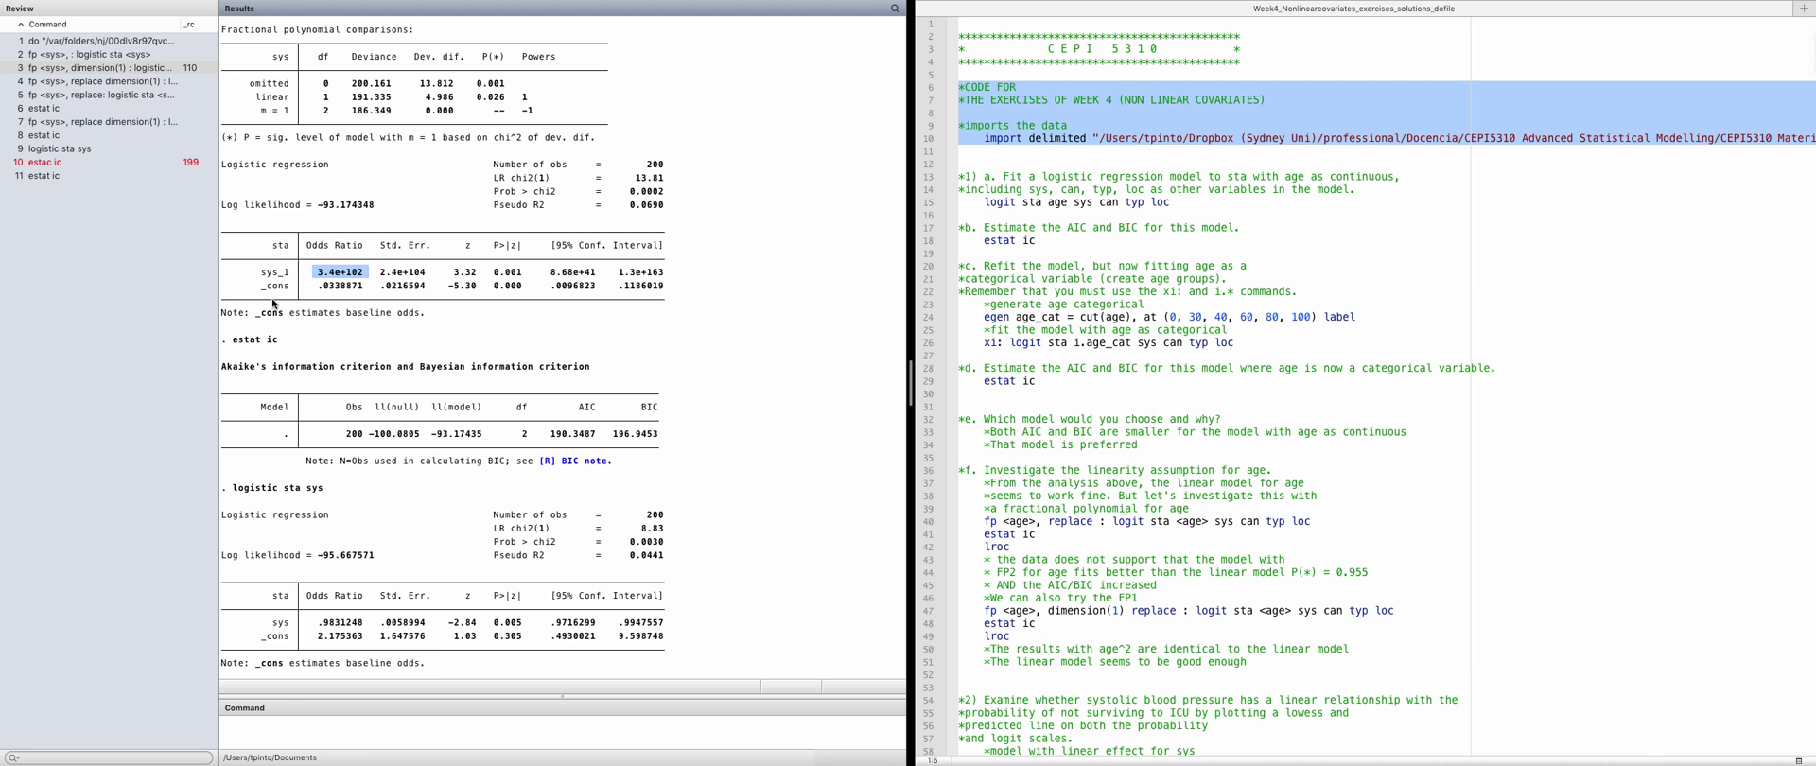
pyautogui.moveTo(1138, 3)
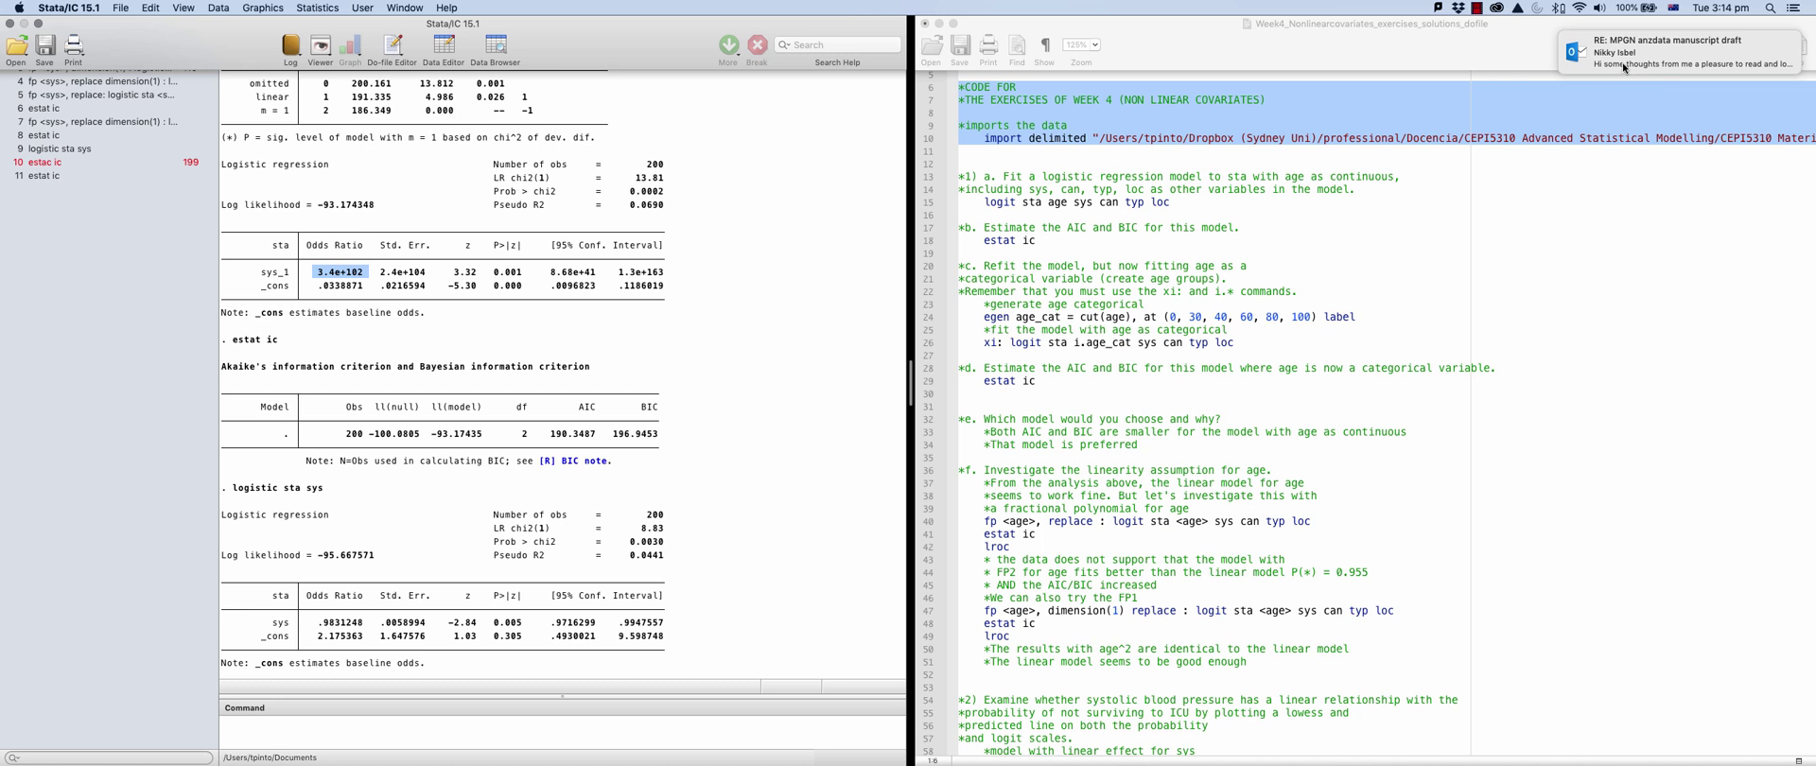
pyautogui.click(1624, 68)
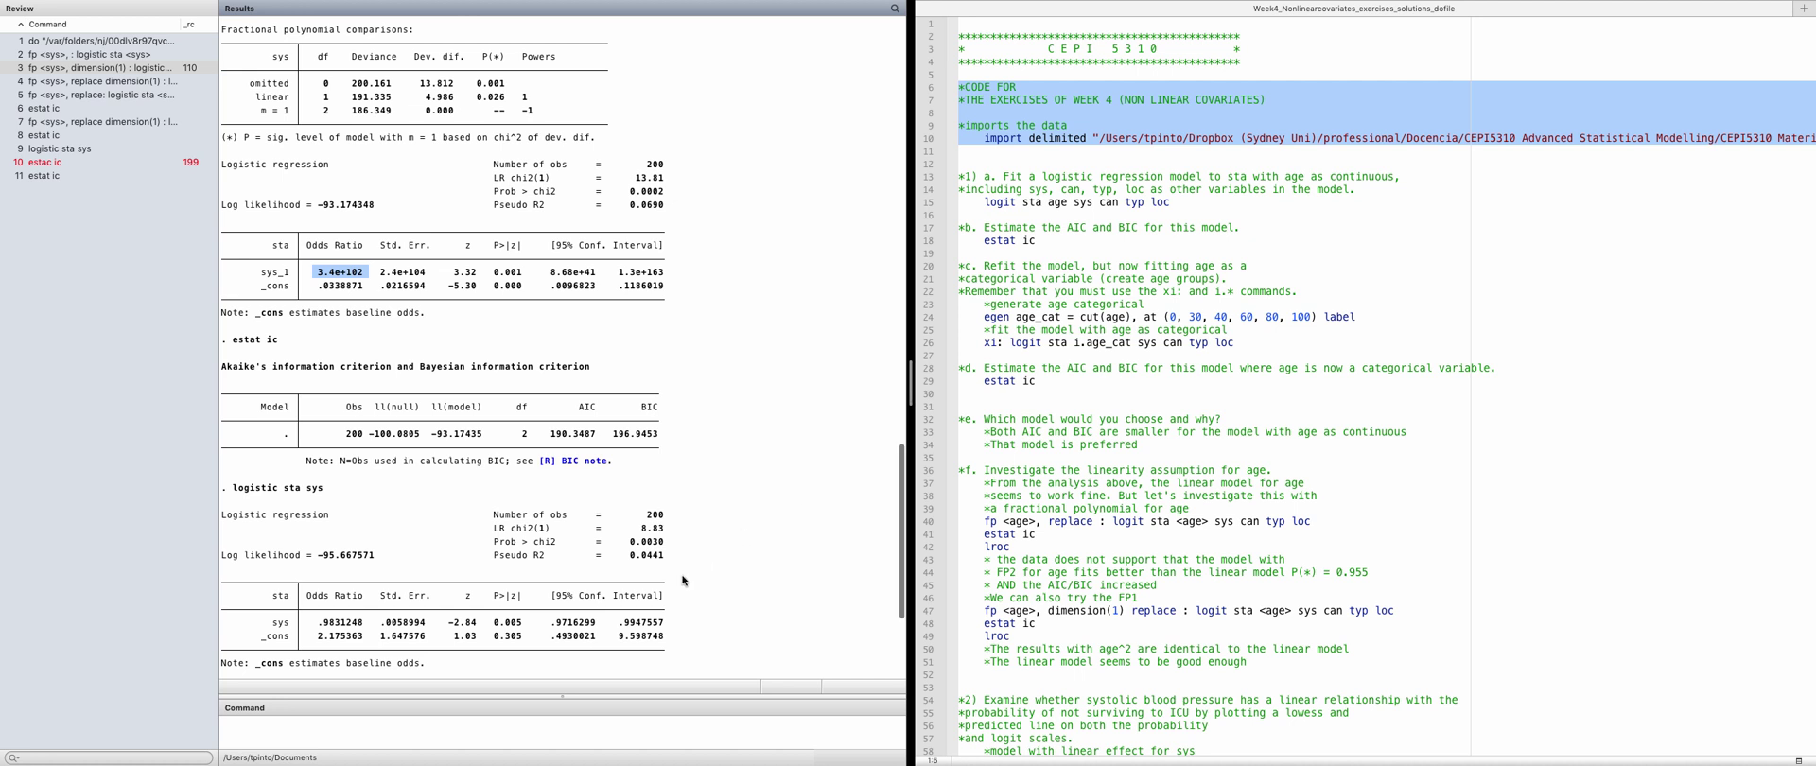
pyautogui.scroll(1, 510, 558)
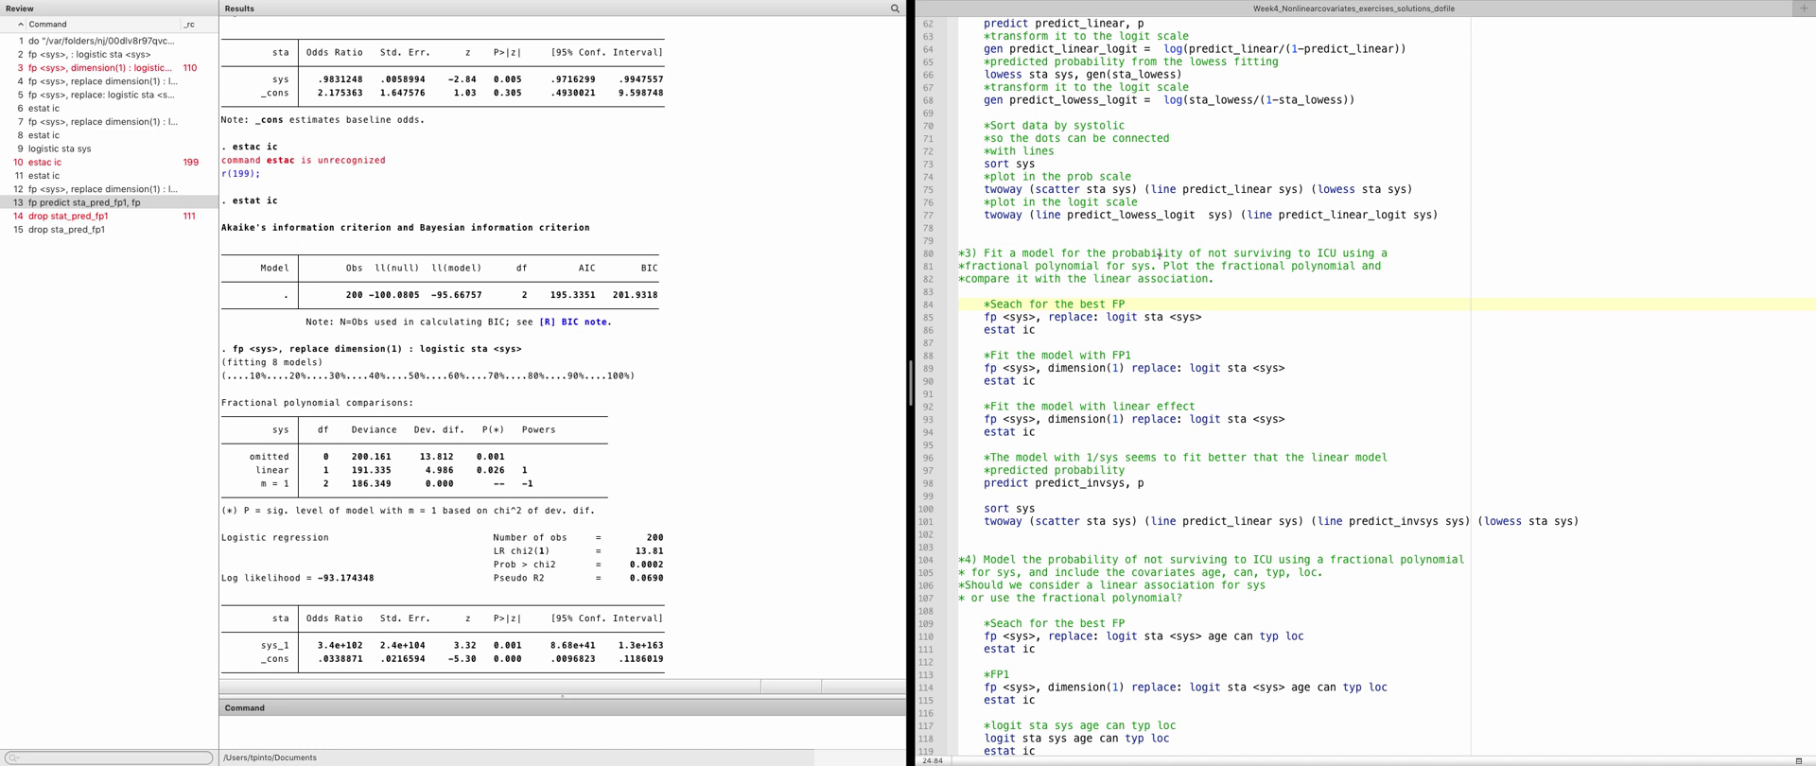
# Highlight the exercise 3 instruction on plotting the fractional polynomial against the linear association, and clear all results output
pyautogui.moveTo(1158, 267); pyautogui.dragTo(1287, 279)
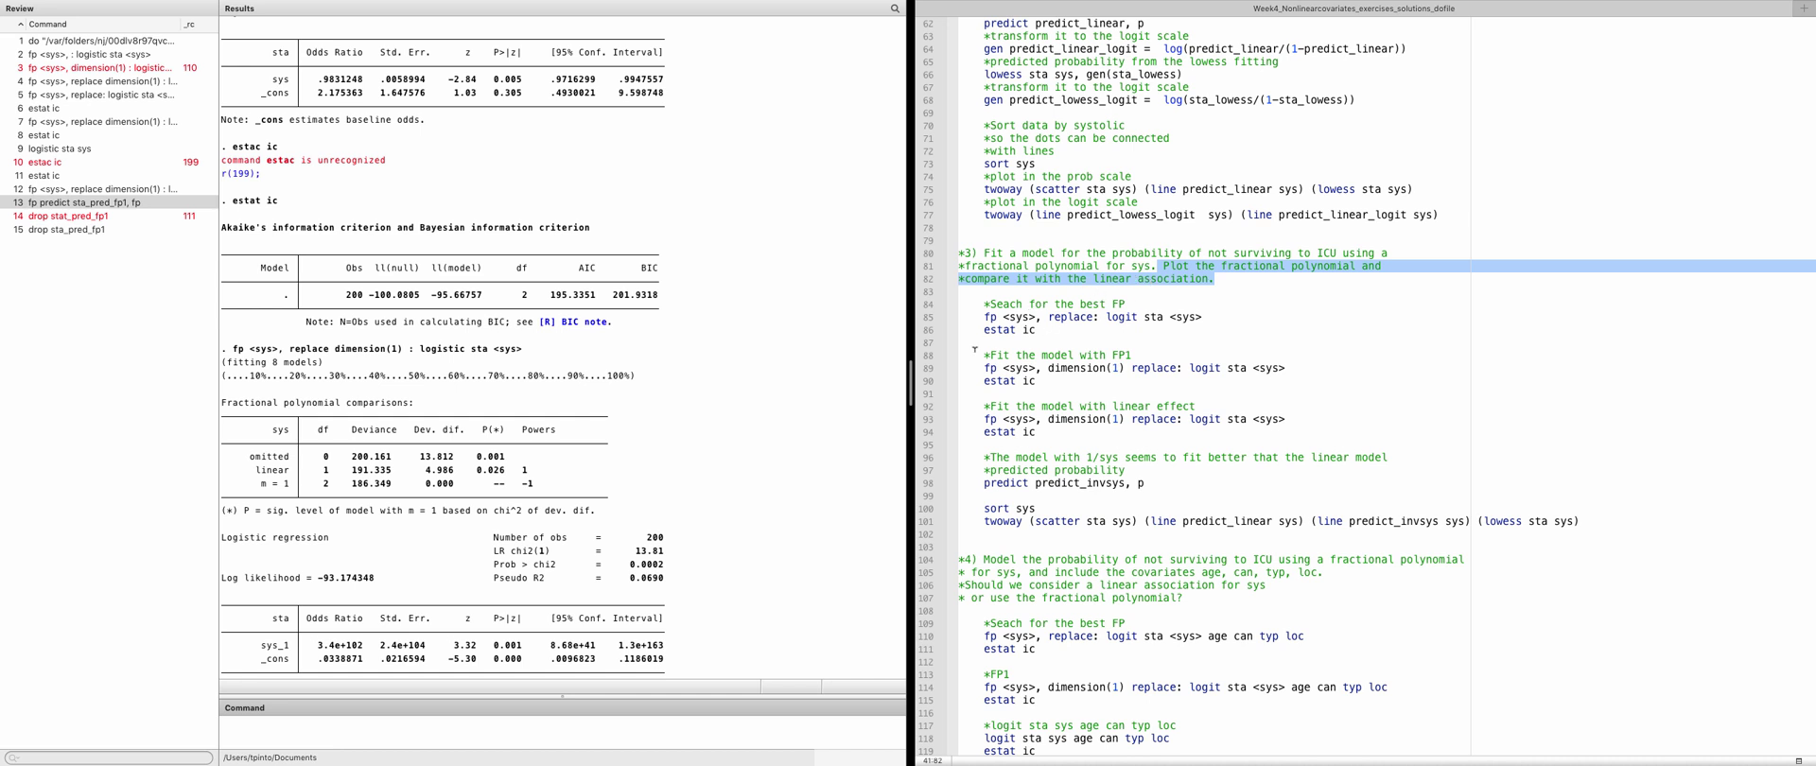
pyautogui.scroll(-1, 459, 241)
pyautogui.rightClick(459, 241)
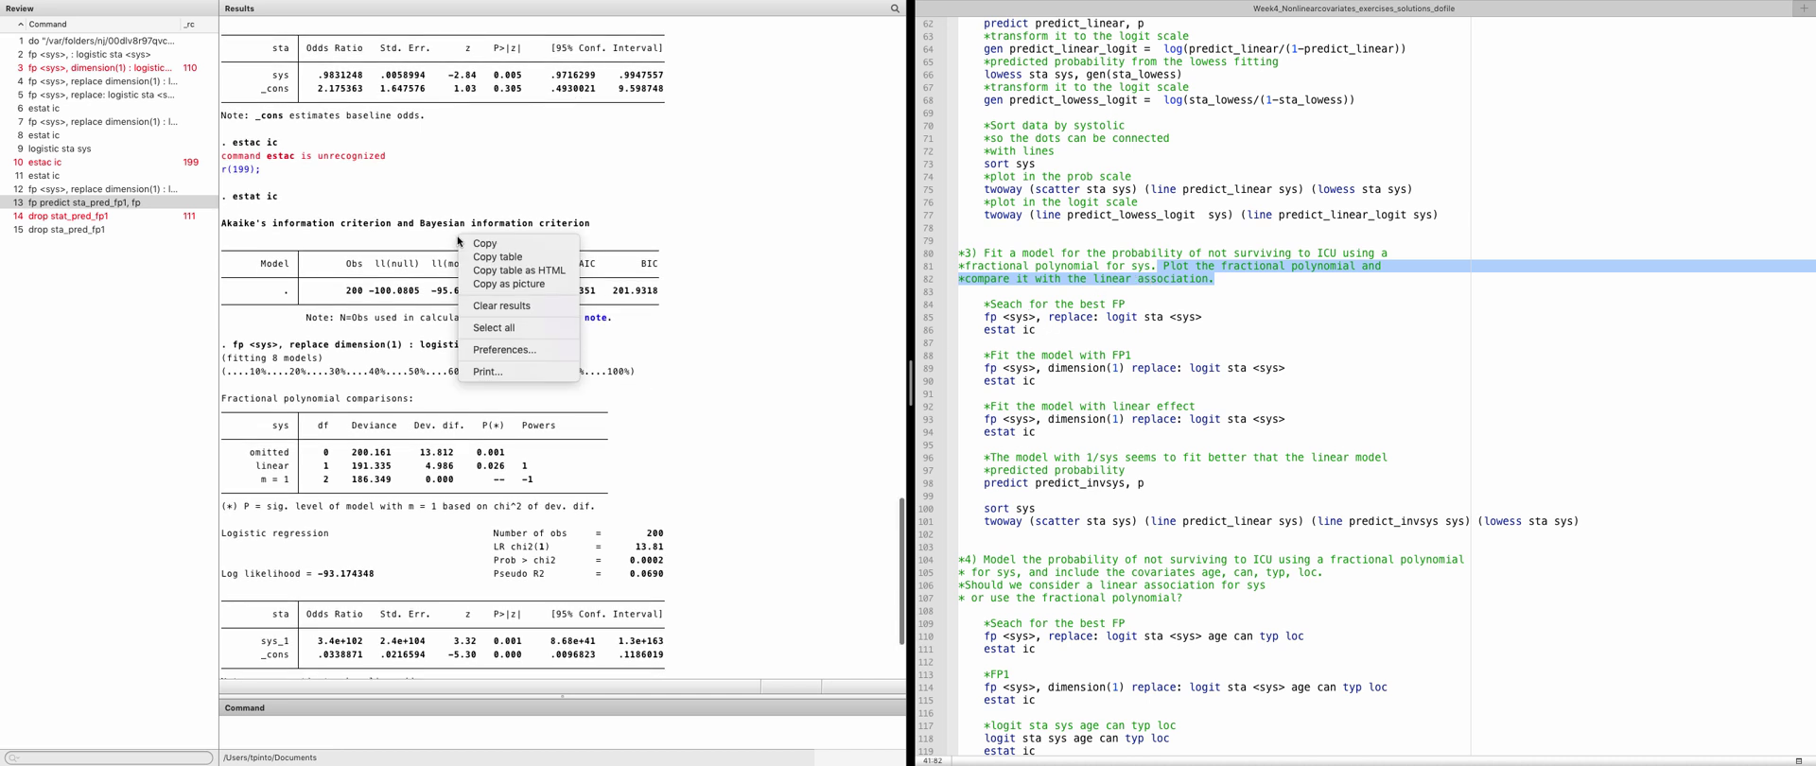
pyautogui.click(528, 311)
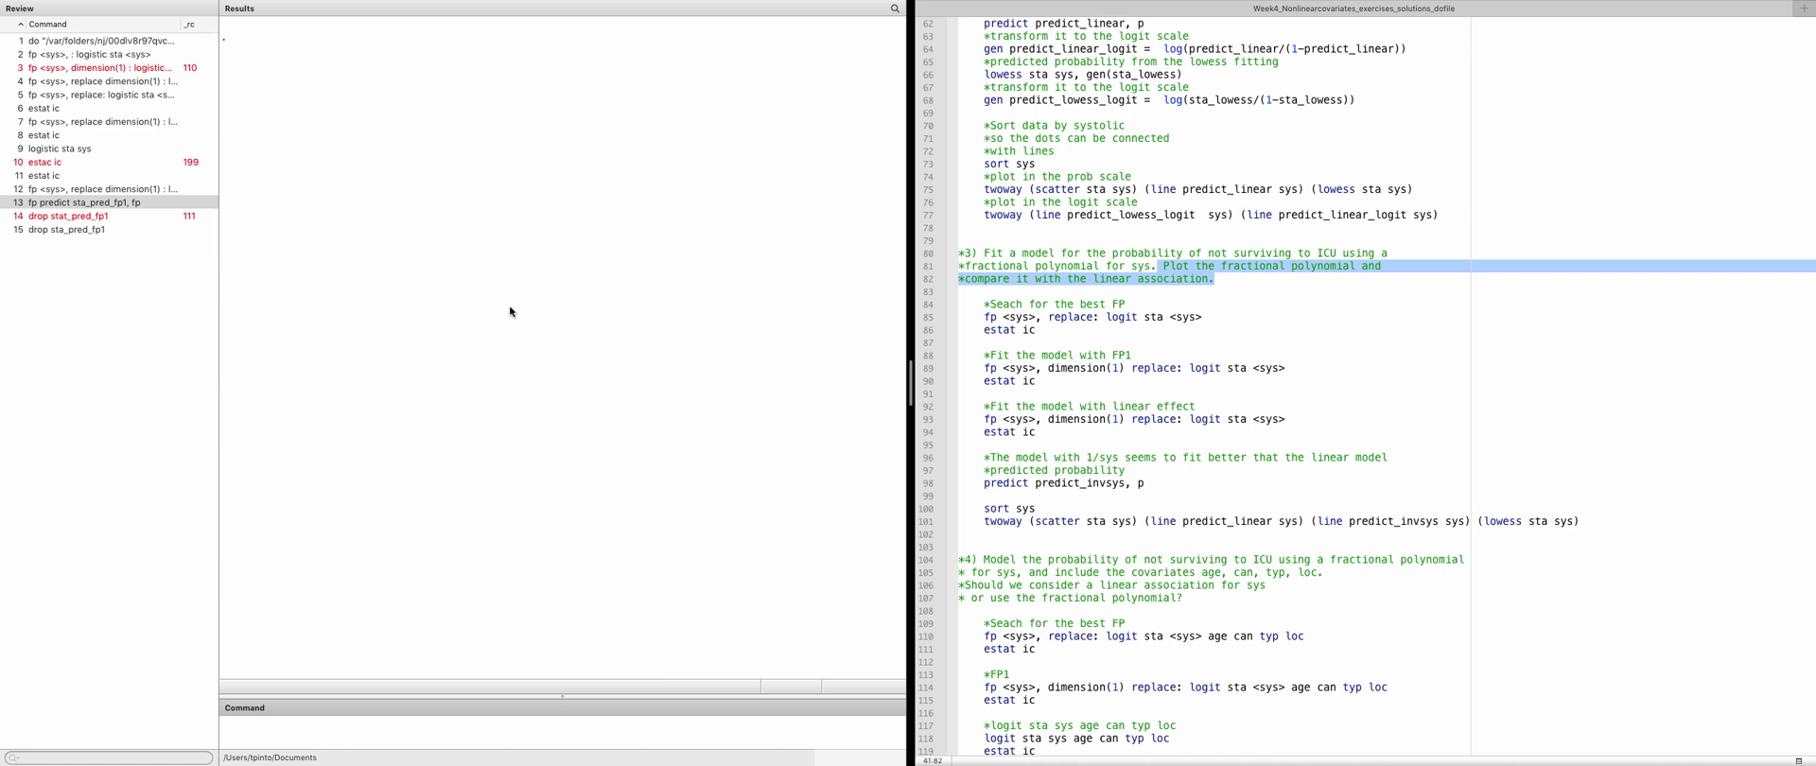
pyautogui.rightClick(116, 159)
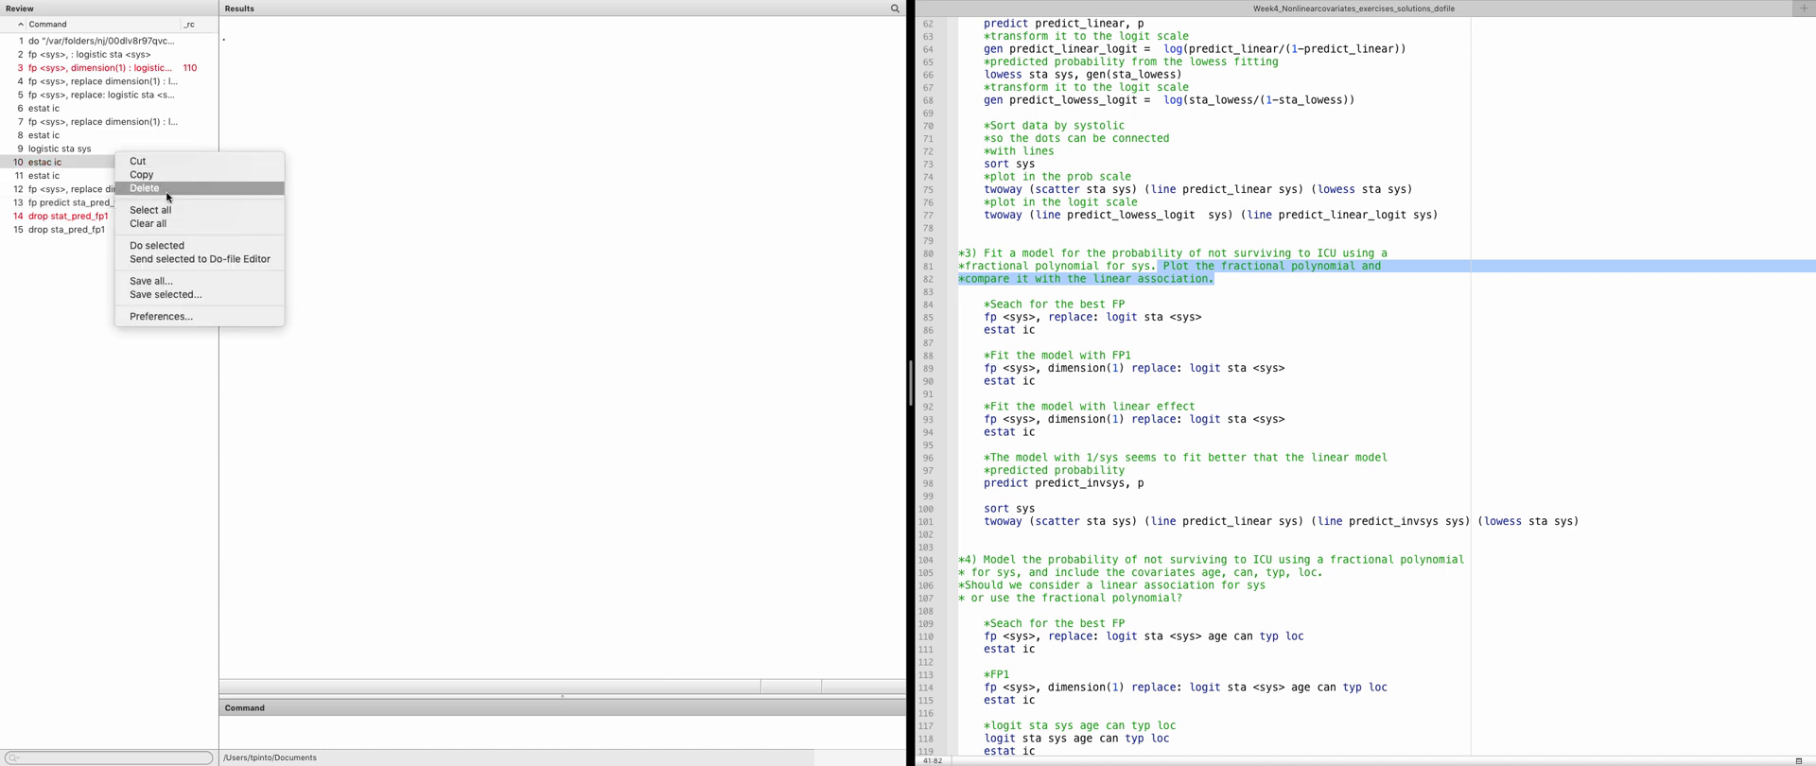
pyautogui.click(333, 87)
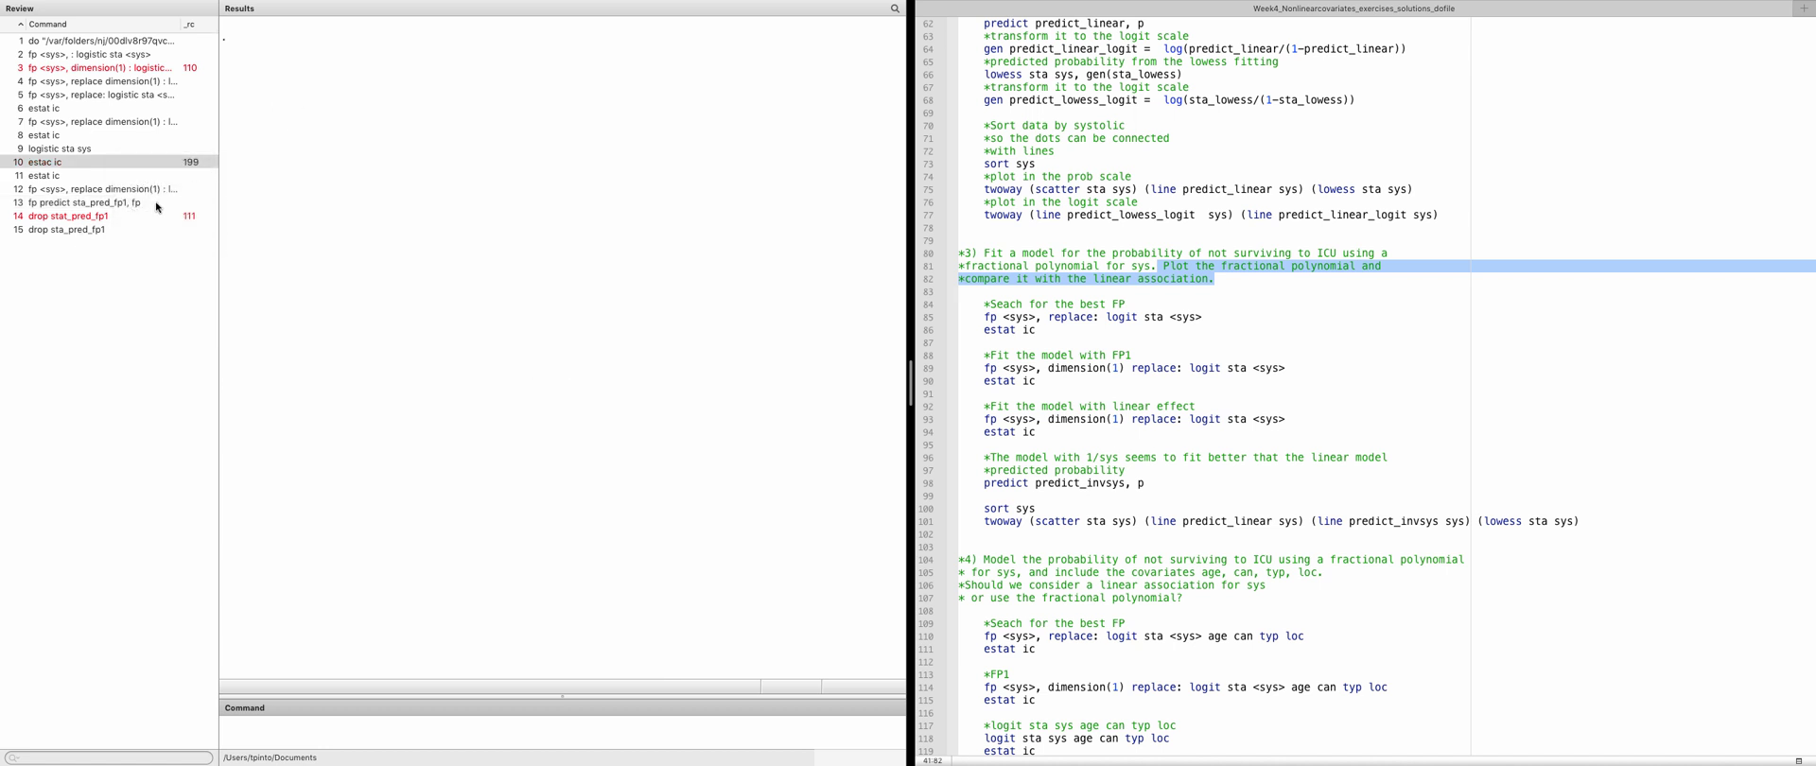
# Clear the command history, and run the do-file's degree-1 fractional polynomial logit model of sta on sys
pyautogui.rightClick(140, 167)
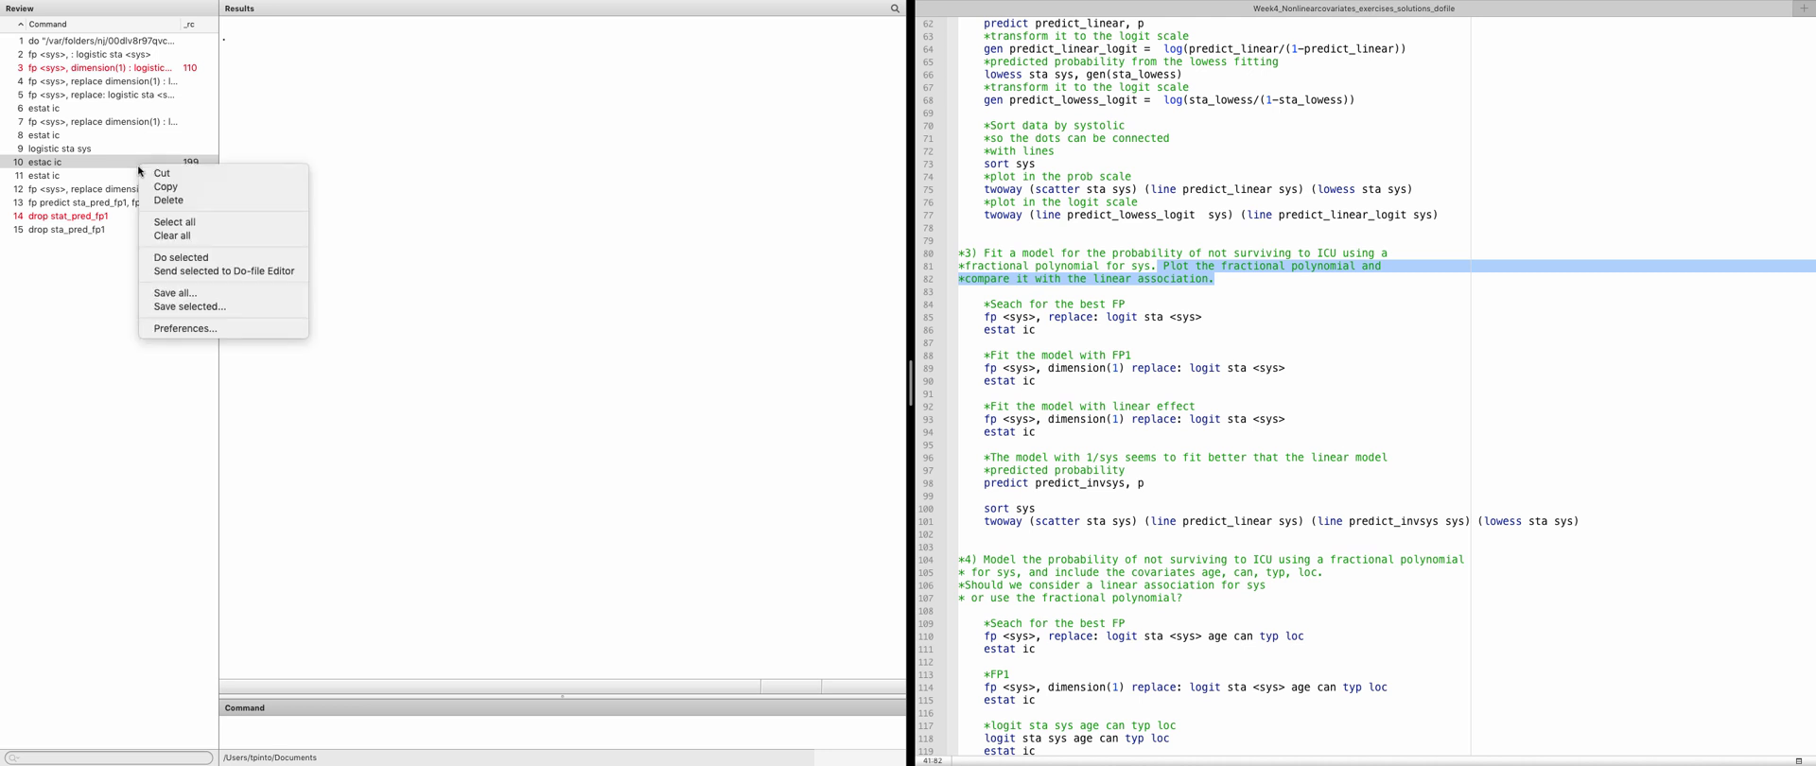
pyautogui.click(192, 236)
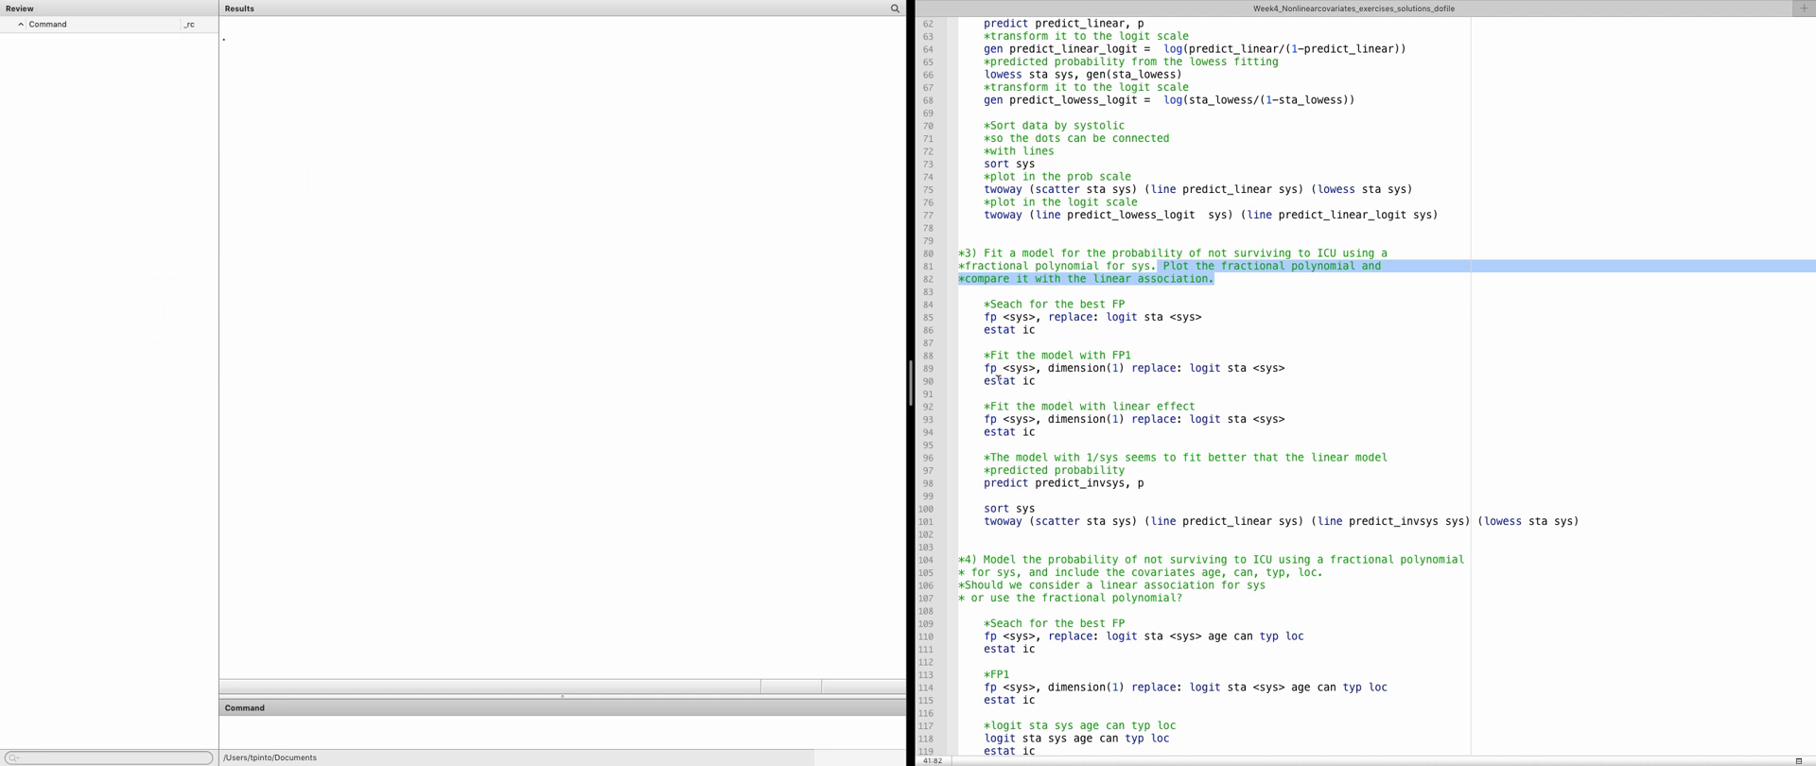
pyautogui.moveTo(984, 368); pyautogui.dragTo(1299, 360)
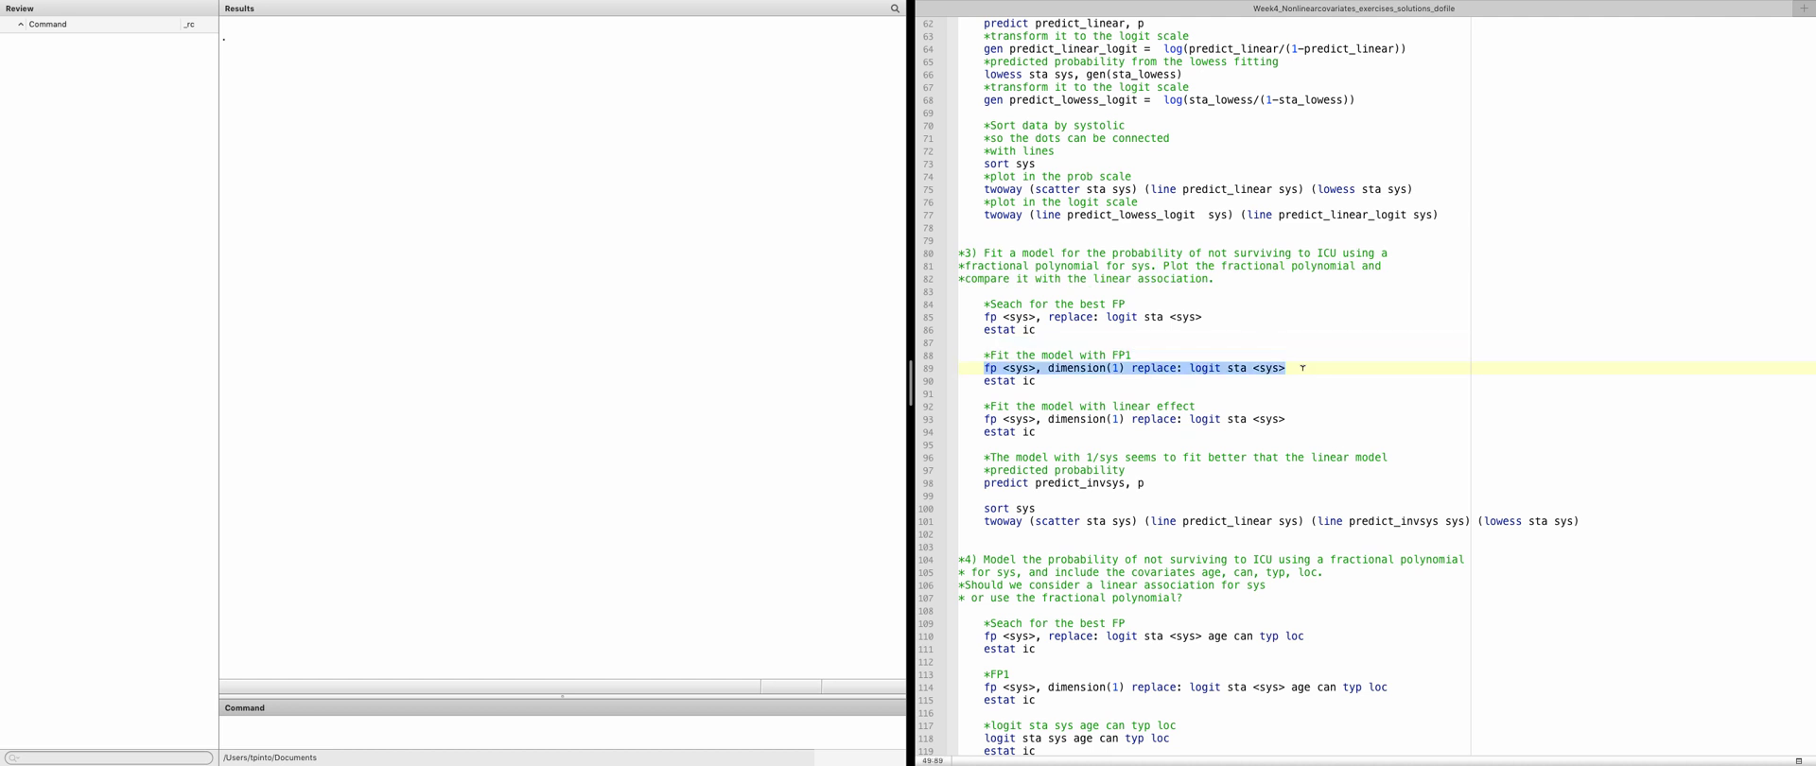
pyautogui.press('super+shift+d')
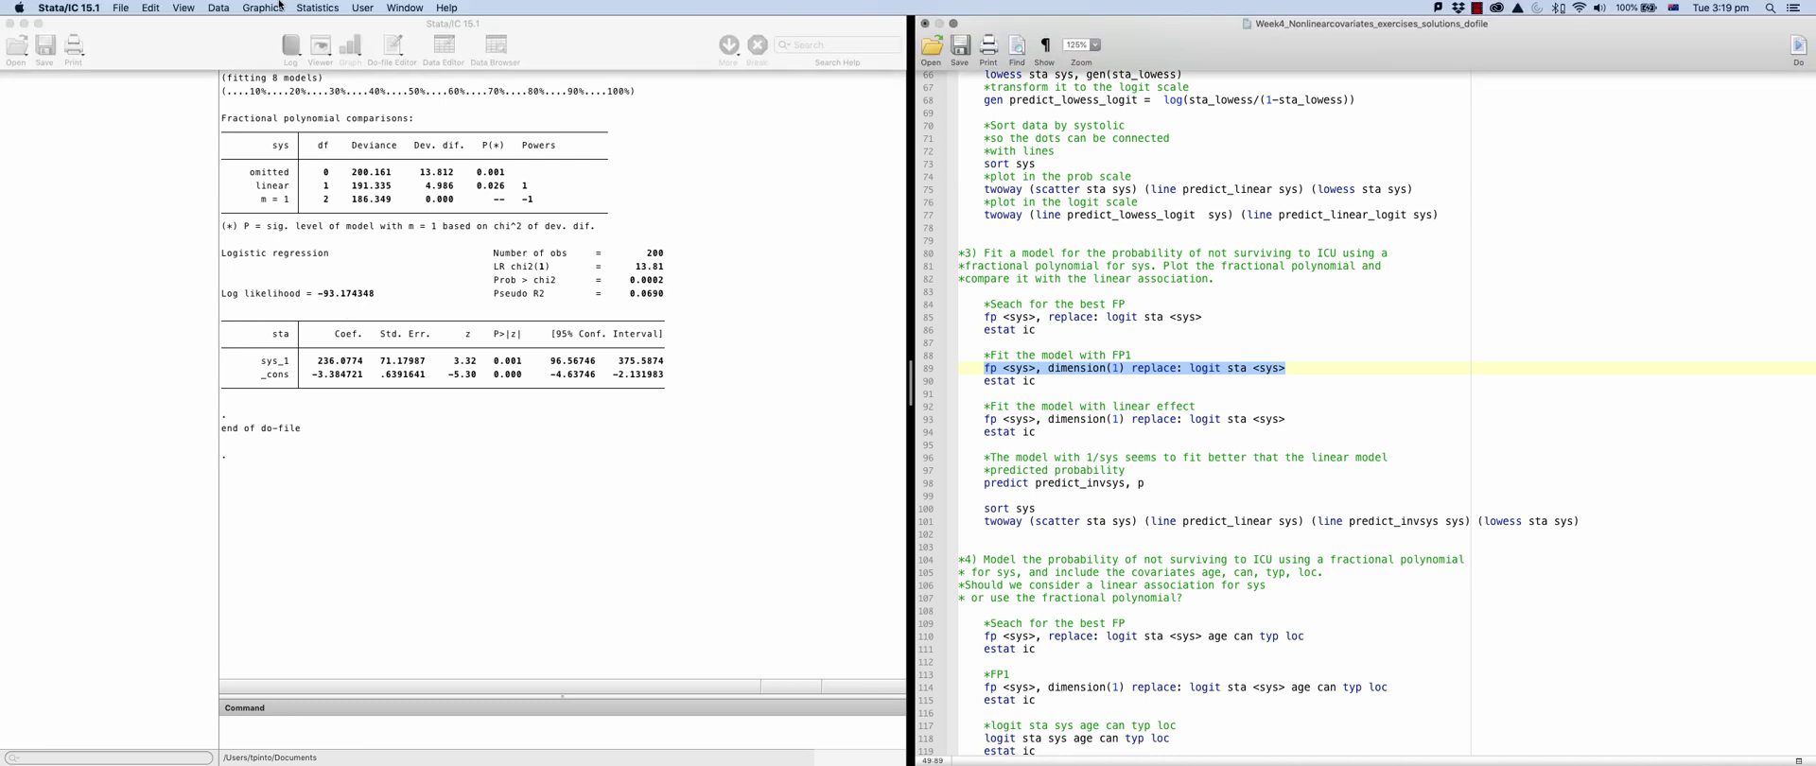
# Predict the probability of a positive outcome from the degree-1 model into a new variable sta_pred_fp1
pyautogui.click(271, 9)
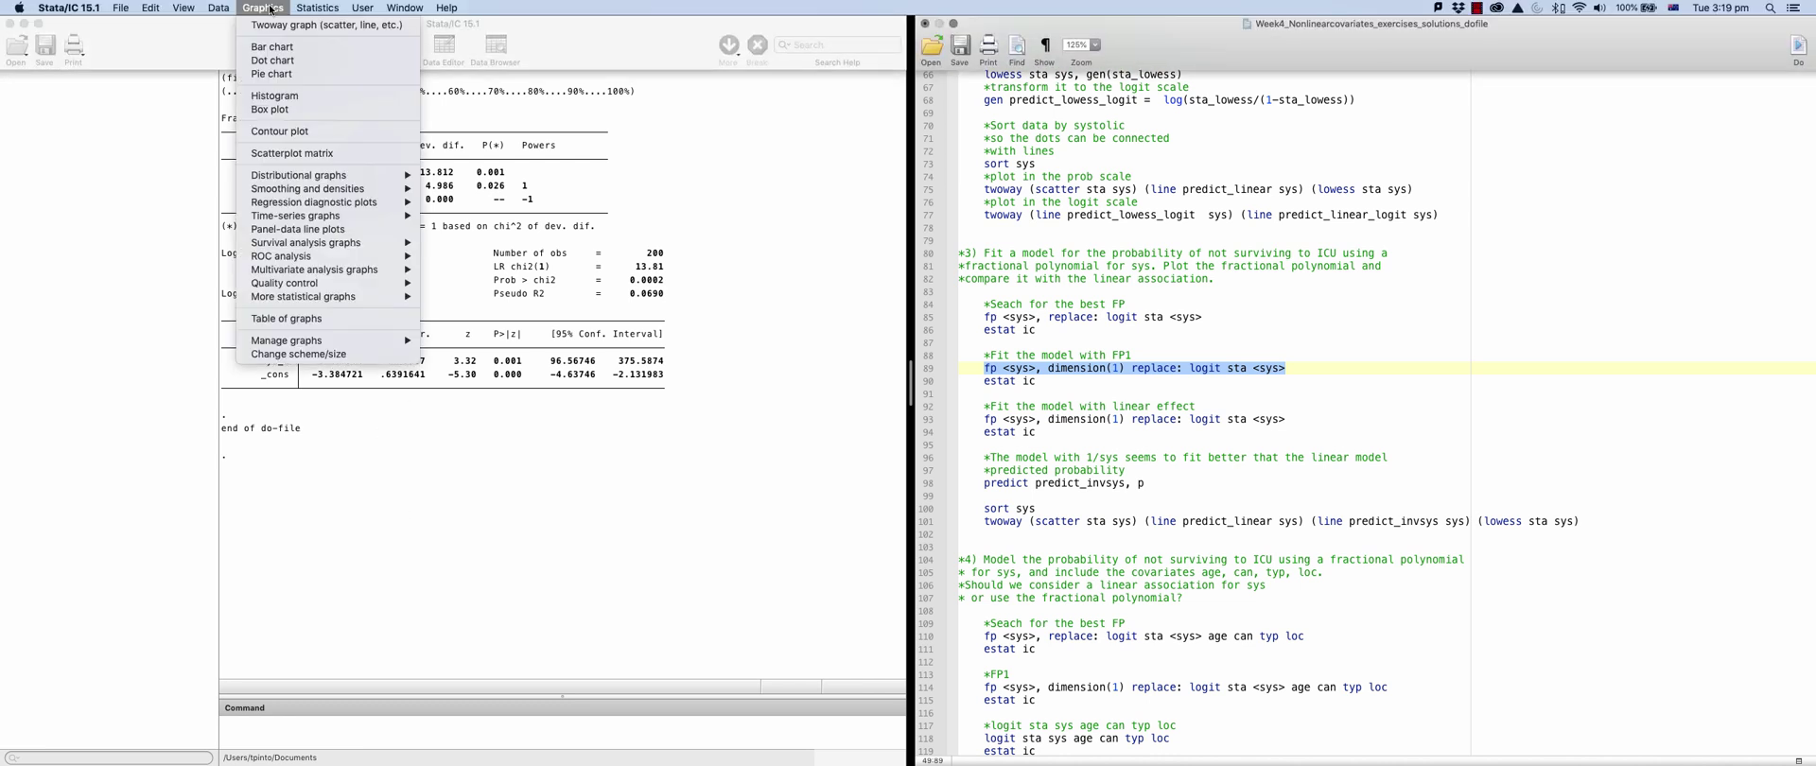
pyautogui.moveTo(318, 7)
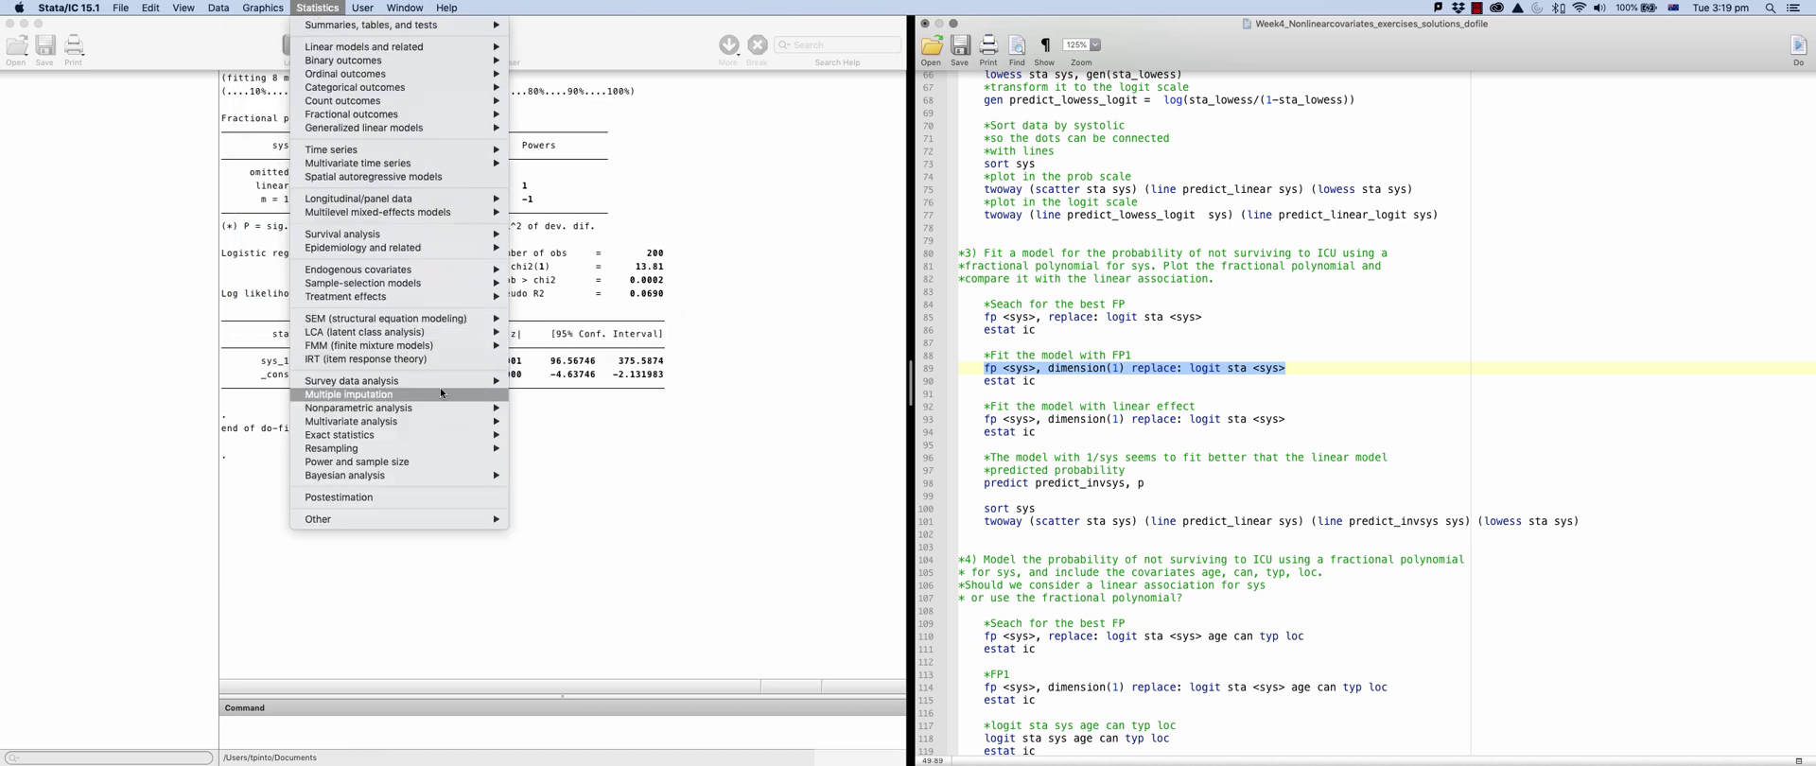
pyautogui.click(445, 498)
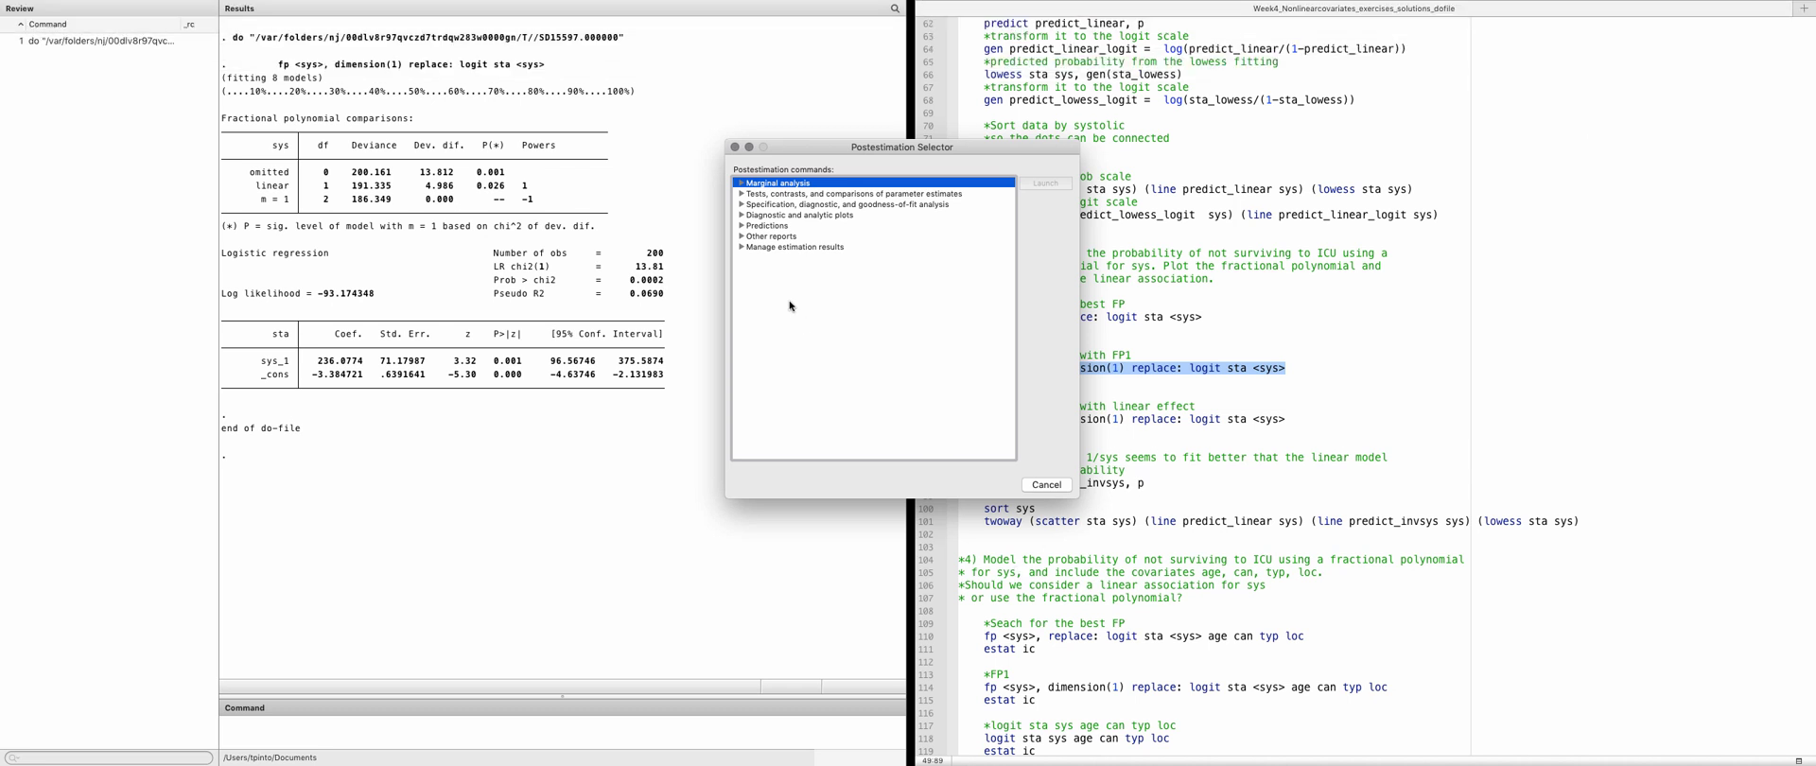
pyautogui.click(741, 227)
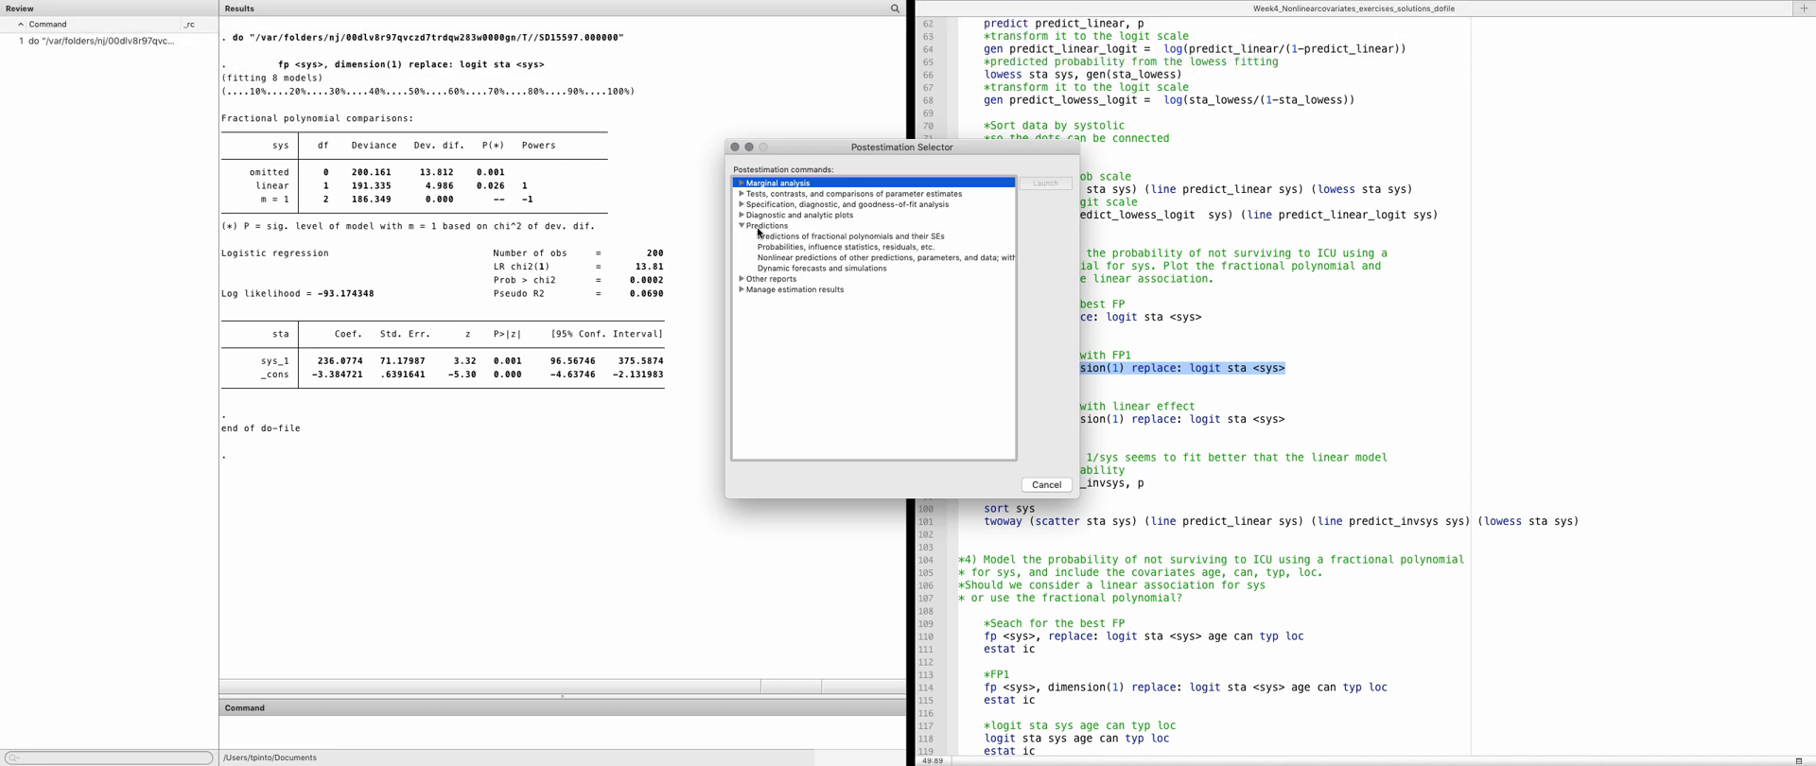
pyautogui.click(819, 248)
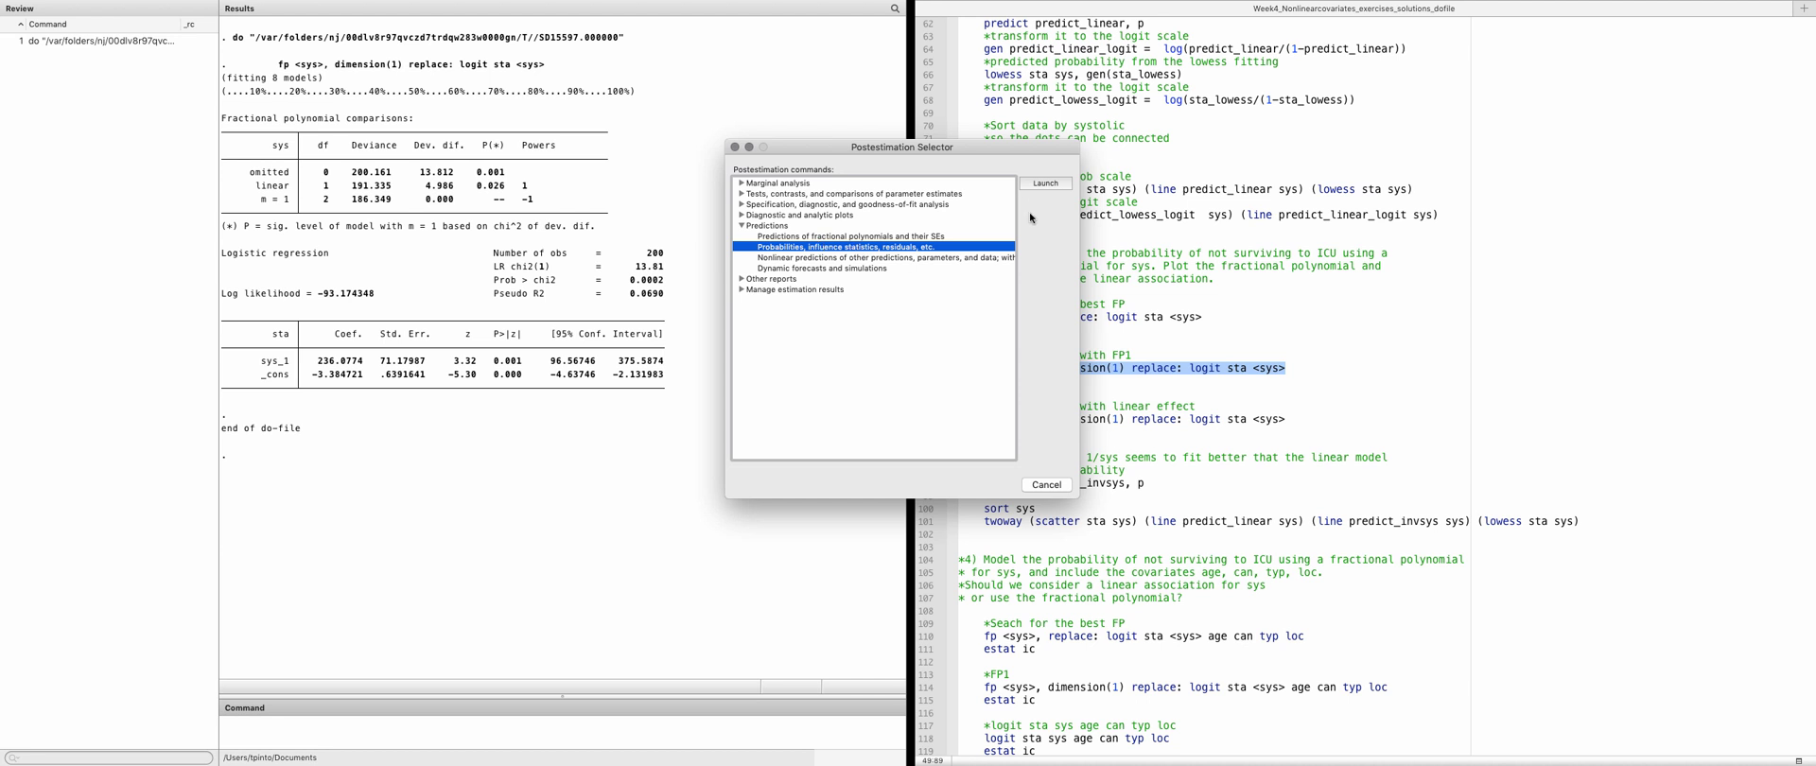
pyautogui.click(1040, 186)
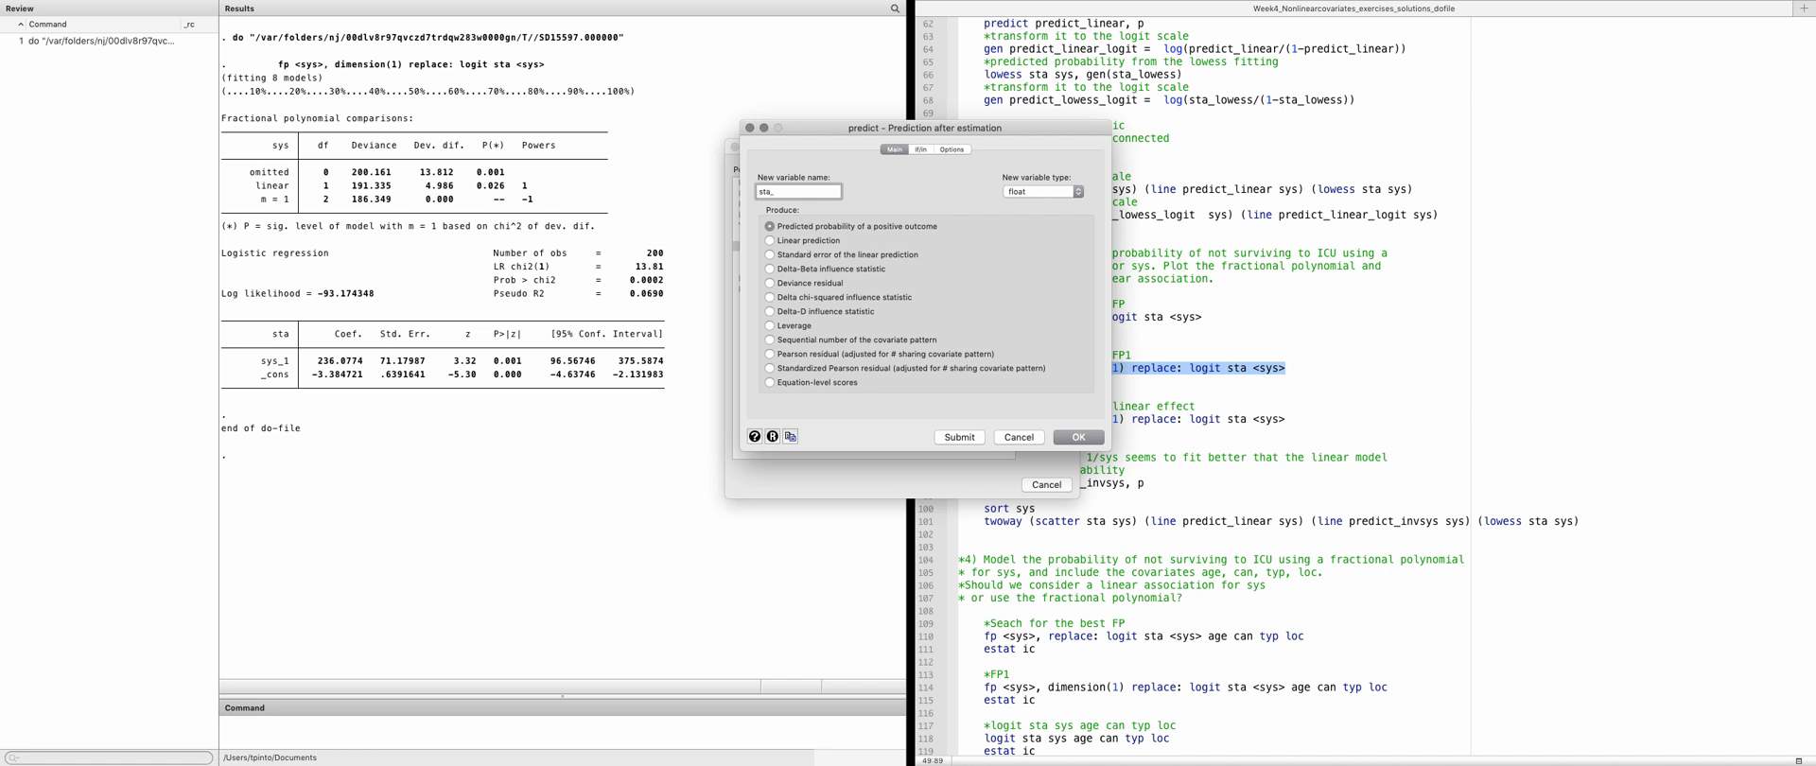
pyautogui.write('sta_pred_fp1')
pyautogui.press('Return')
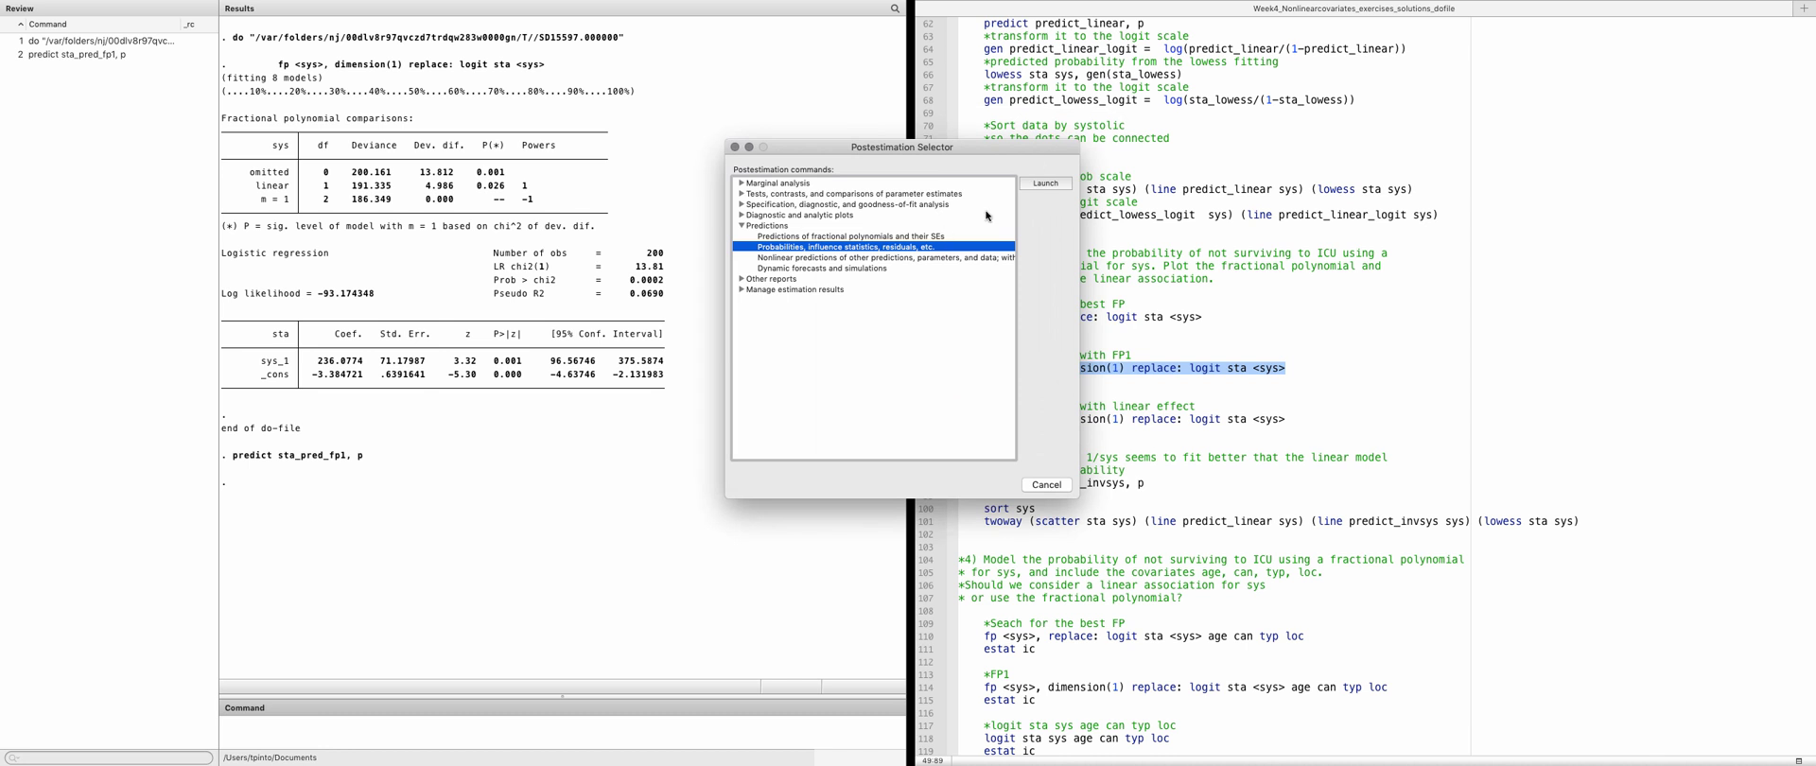
pyautogui.click(735, 148)
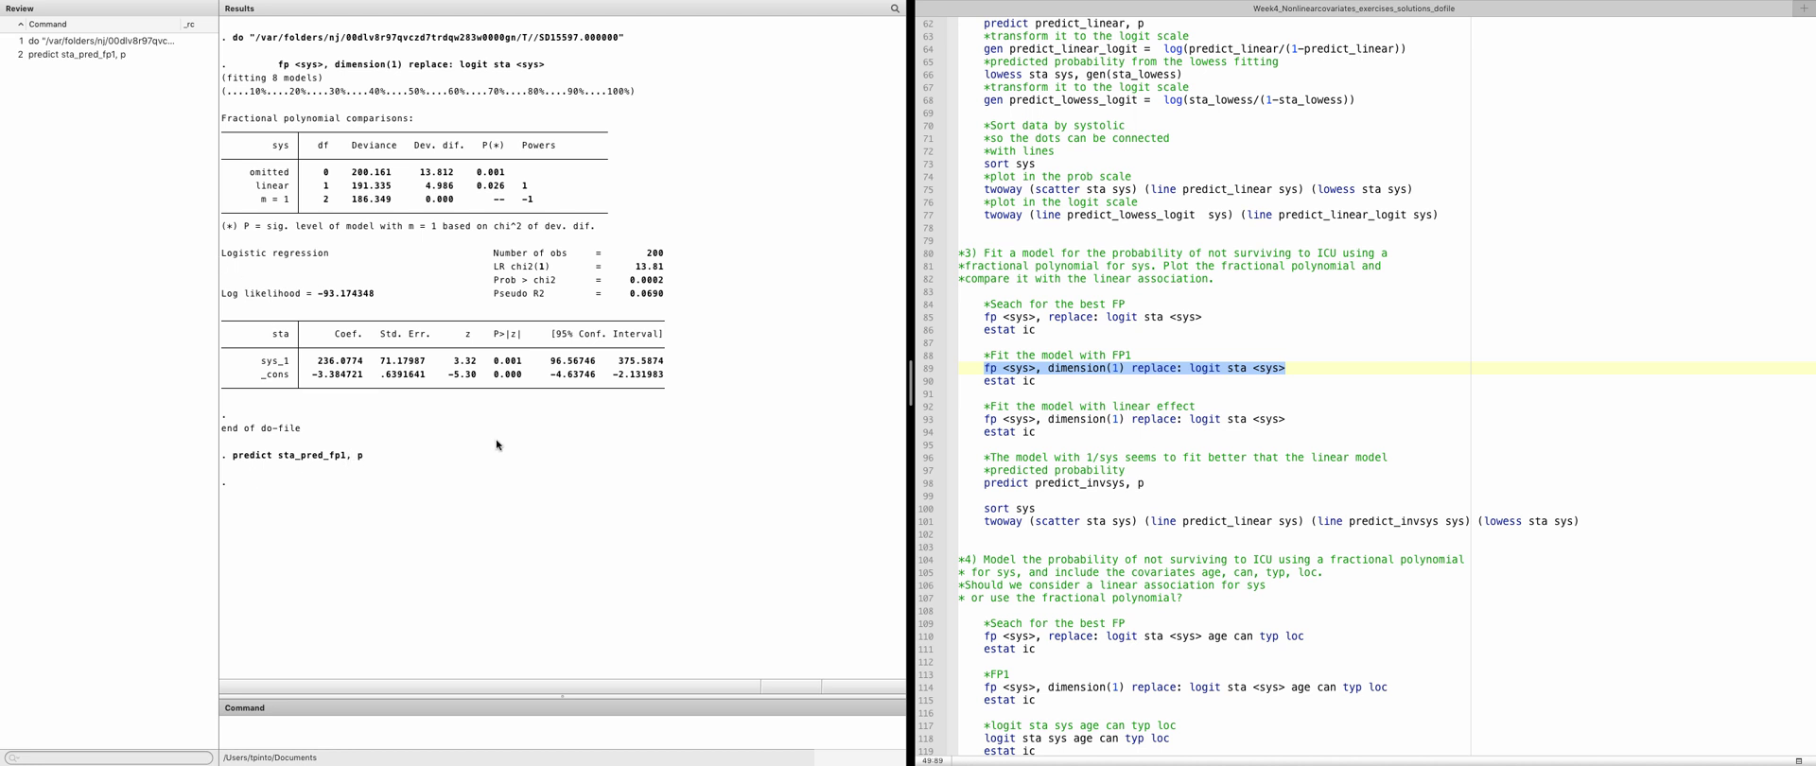
# Fit a logistic regression of sta on sys as a linear term
pyautogui.click(338, 721)
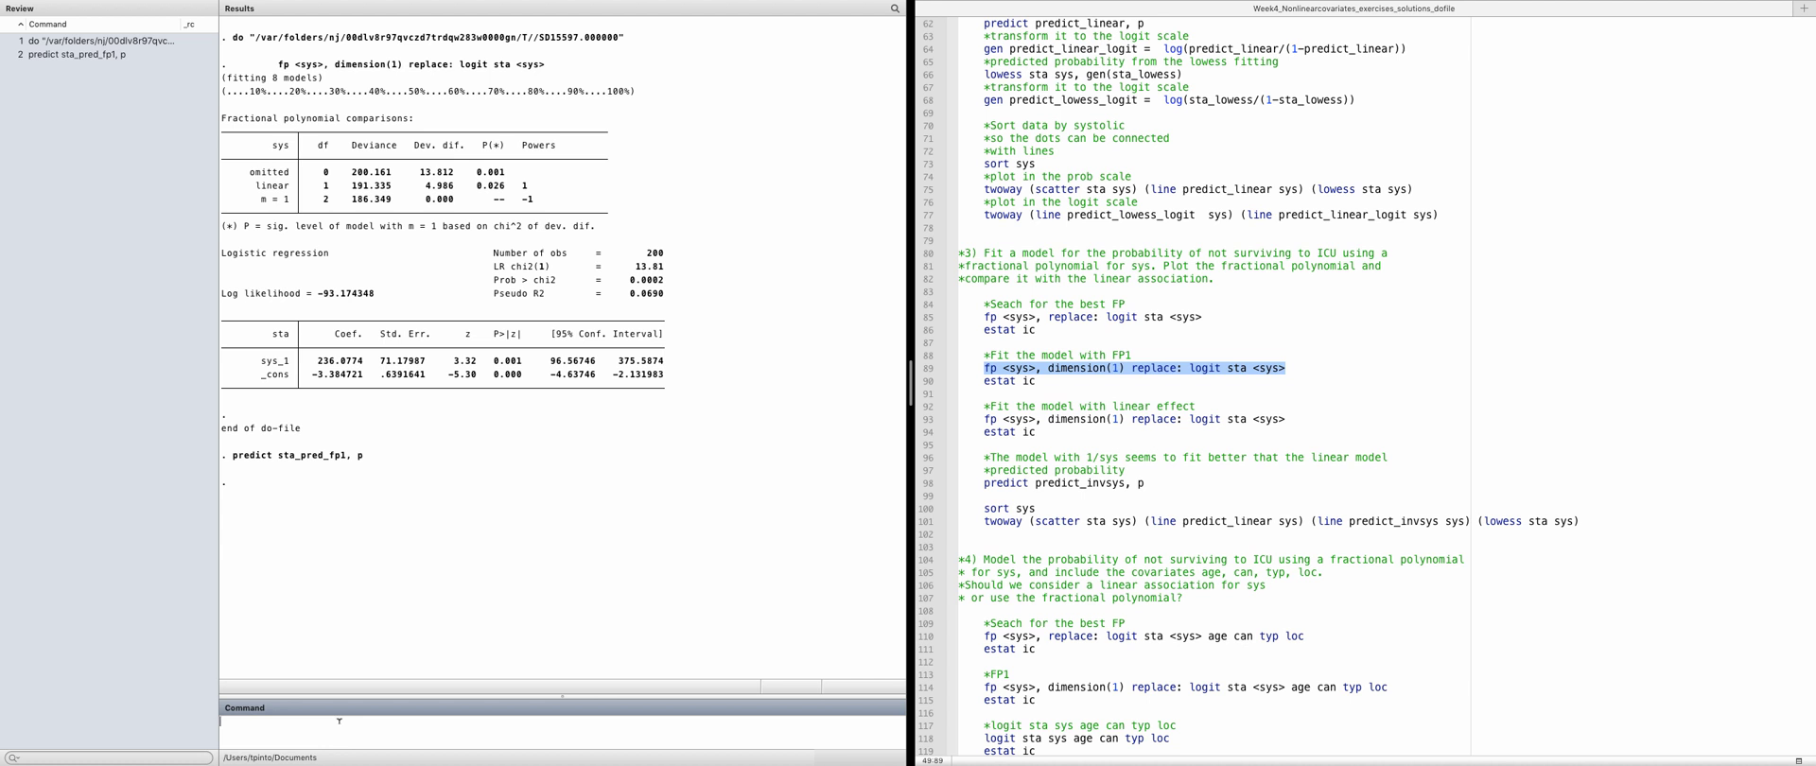
pyautogui.write('logist')
pyautogui.write('sys')
pyautogui.press('Return')
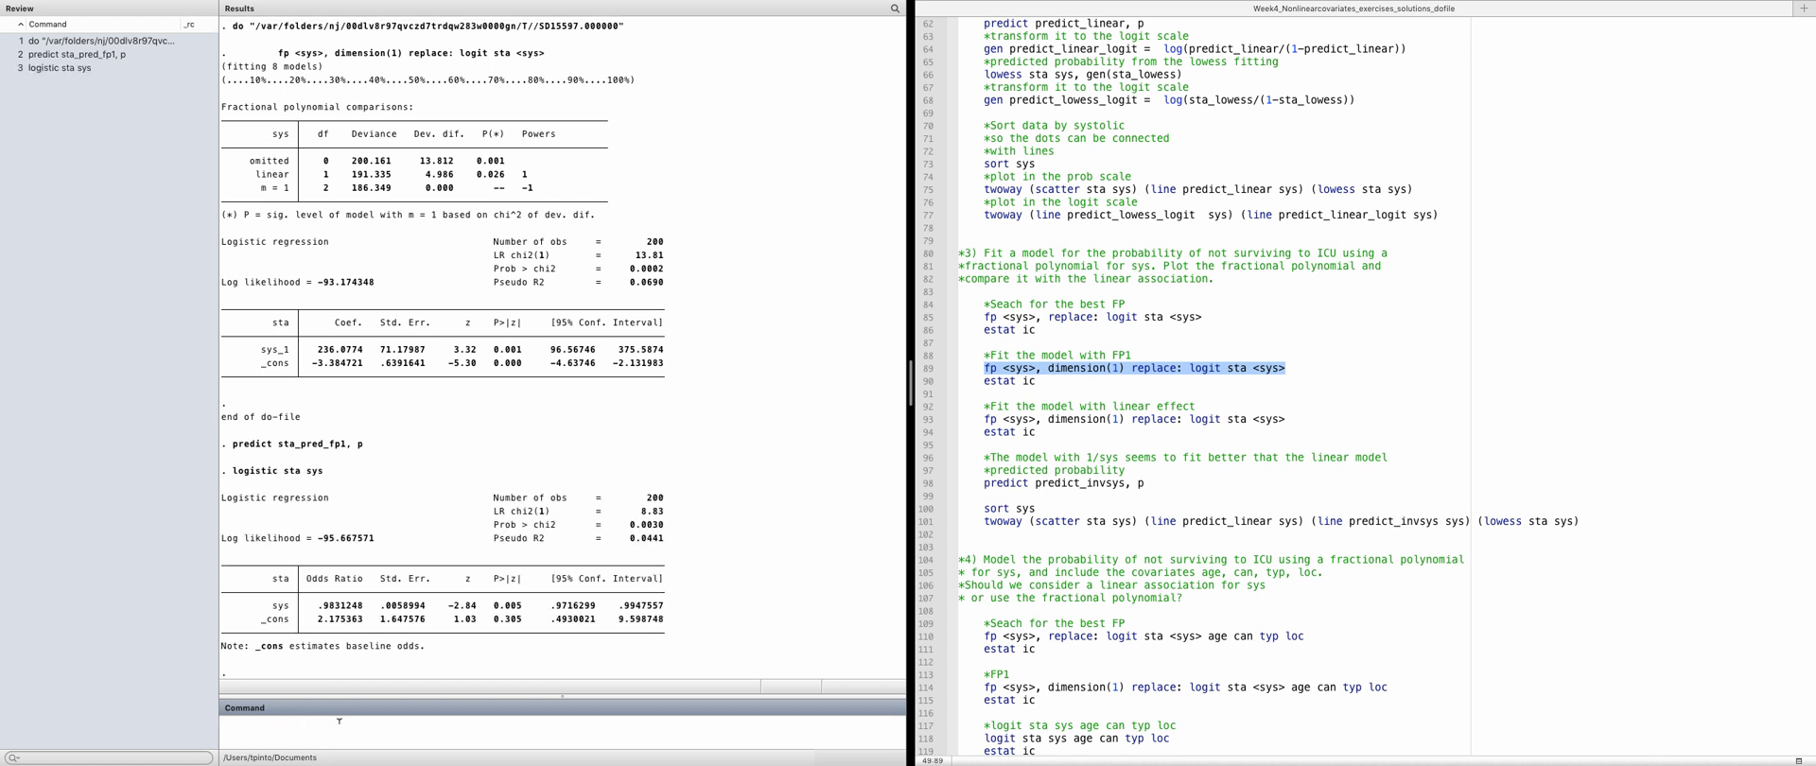
# Predict the linear model's probabilities into a new variable sta_pred_linear, and highlight that variable name in the results
pyautogui.write('pred')
pyautogui.write('ict sta_pred_linear, p')
pyautogui.press('Return')
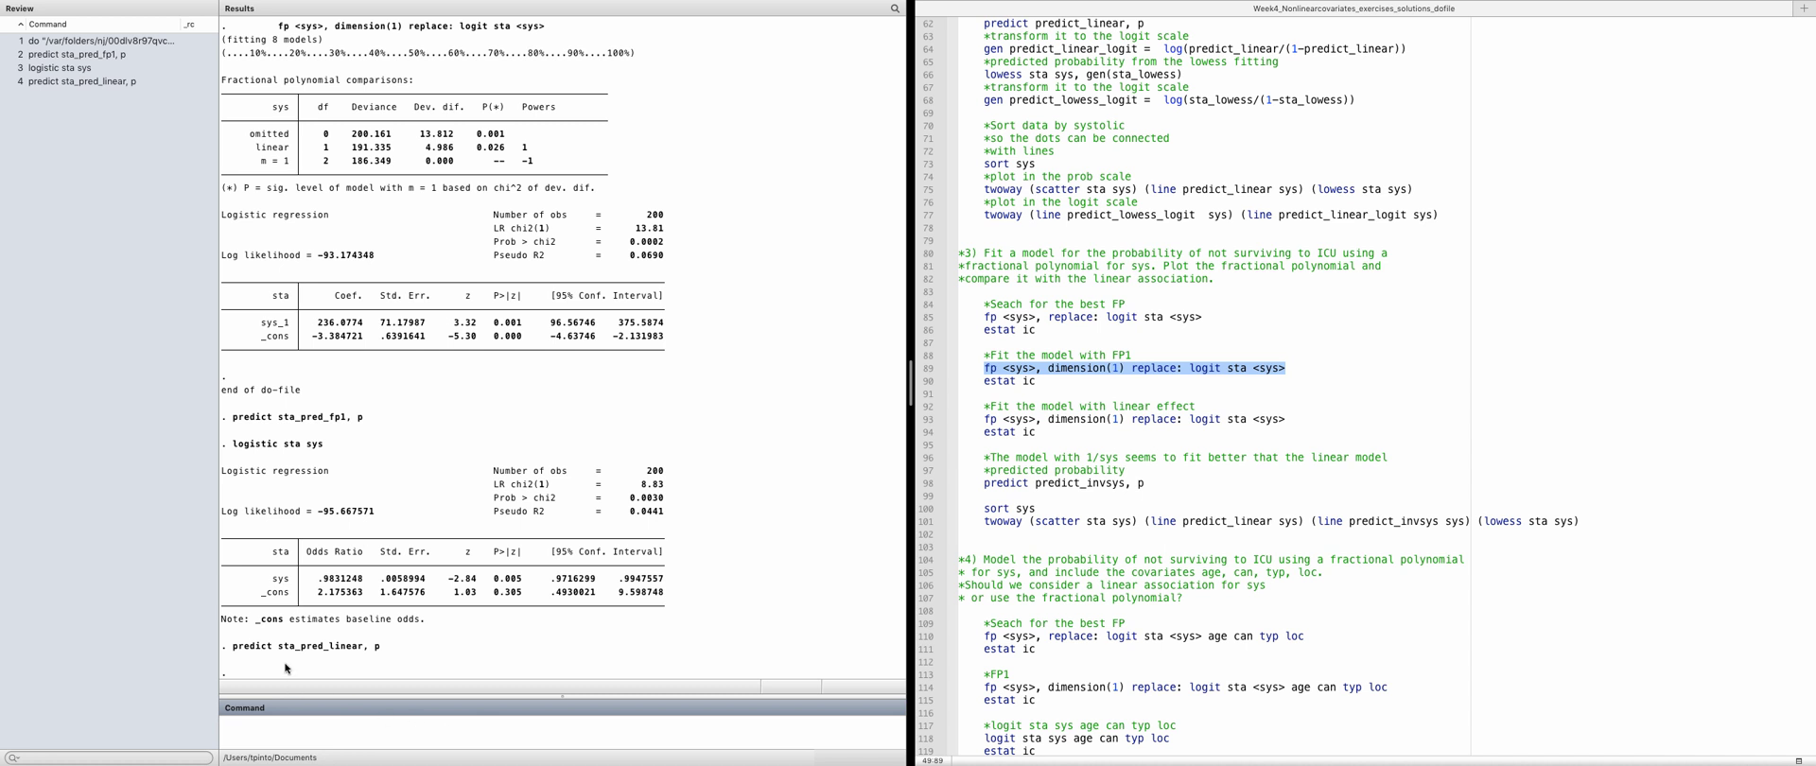
pyautogui.moveTo(274, 646); pyautogui.dragTo(365, 647)
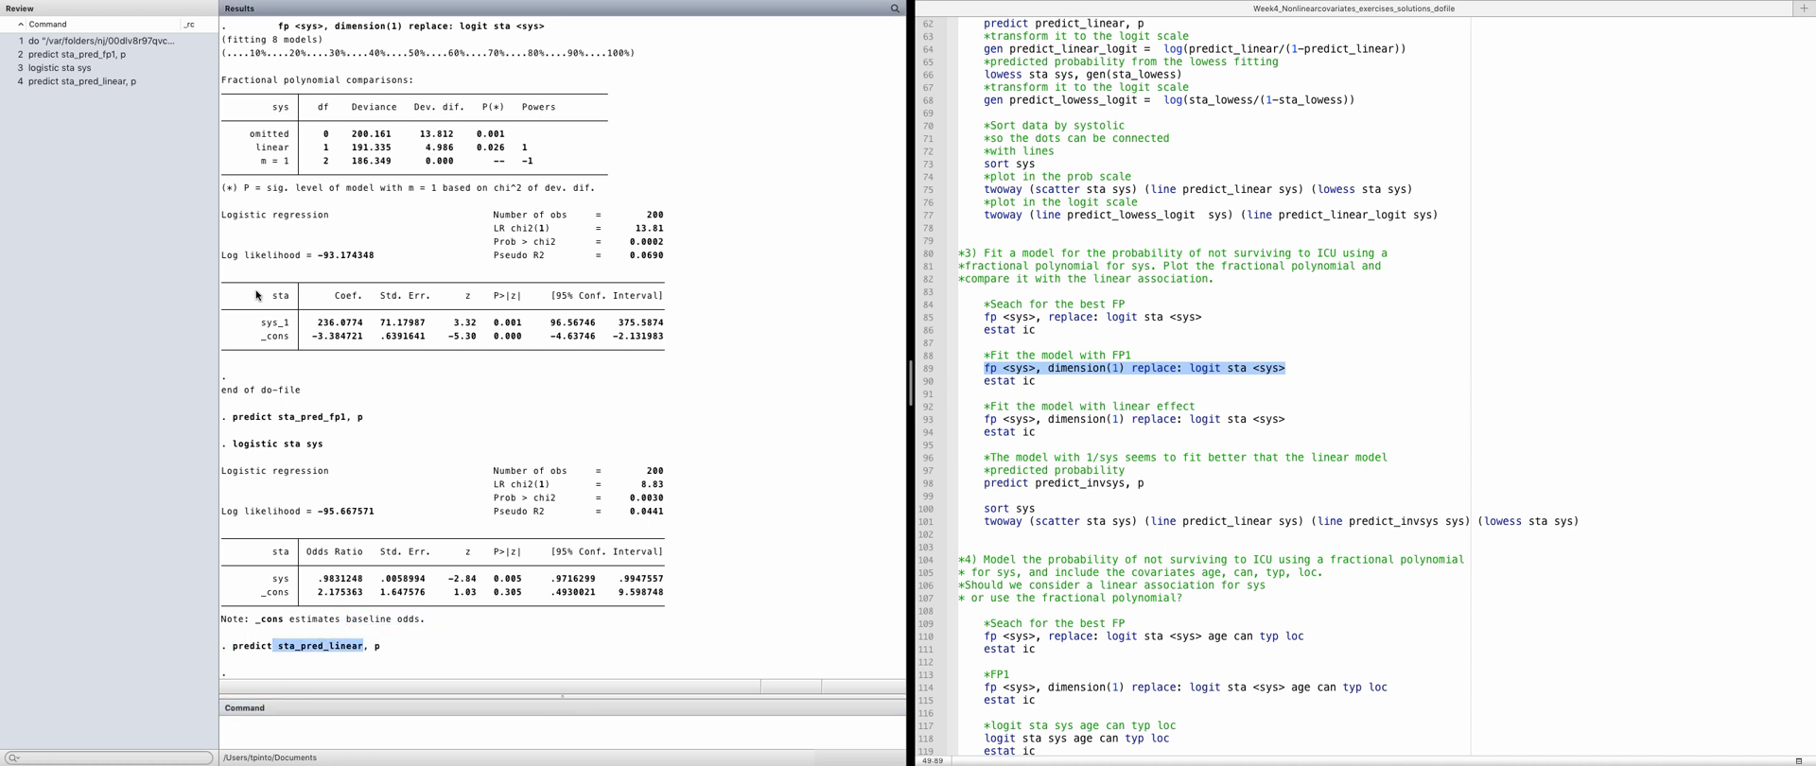
# Start a twoway graph with a scatter plot definition that uses sta as the Y variable
pyautogui.moveTo(291, 3)
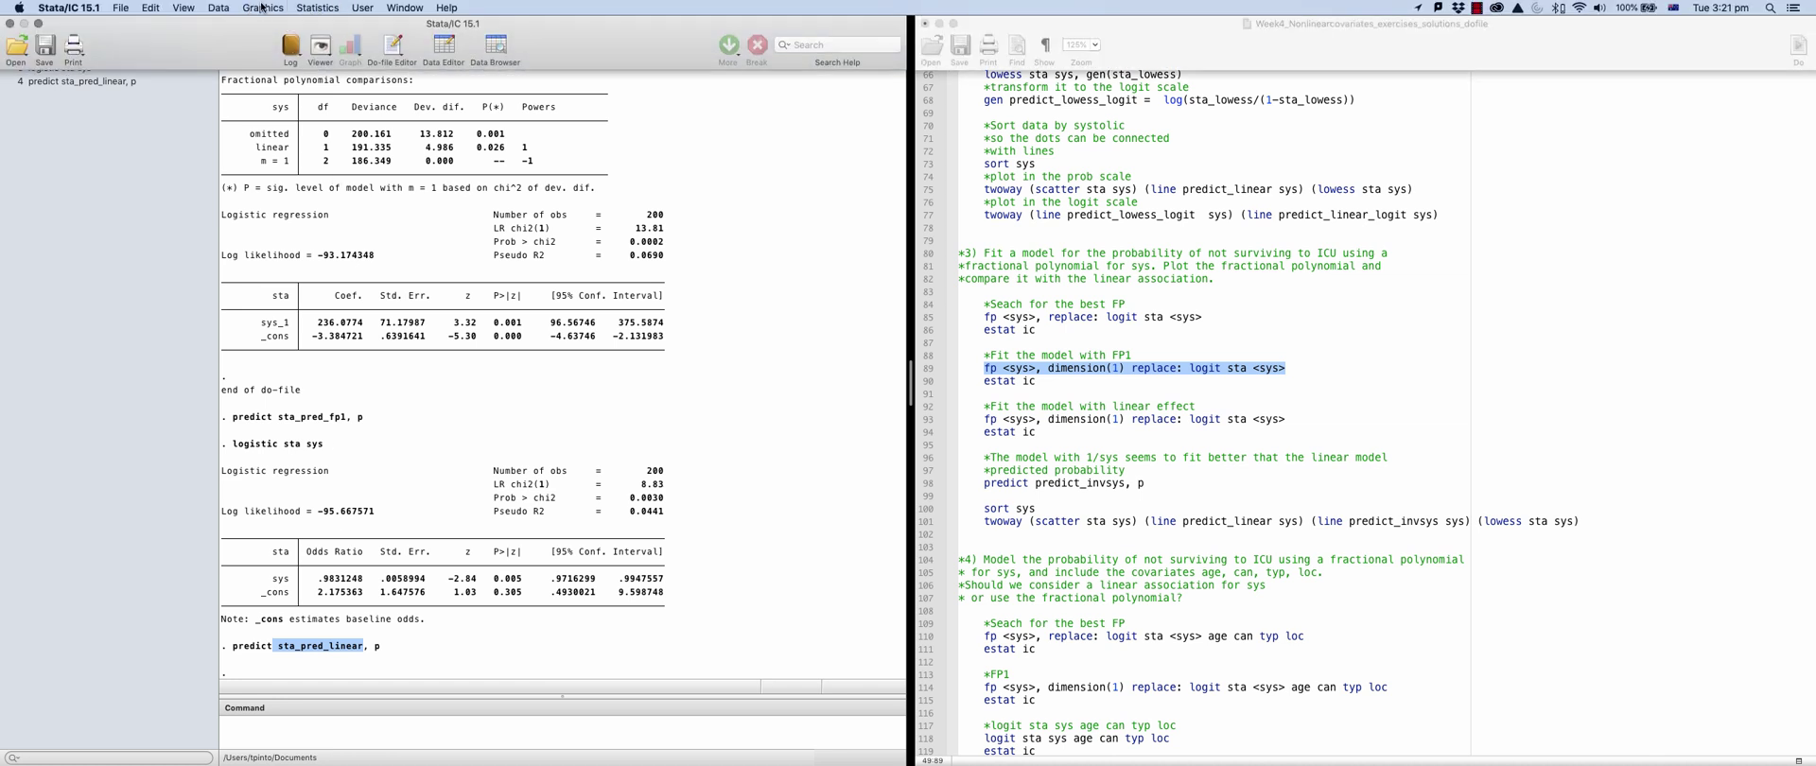
pyautogui.click(261, 7)
pyautogui.click(275, 26)
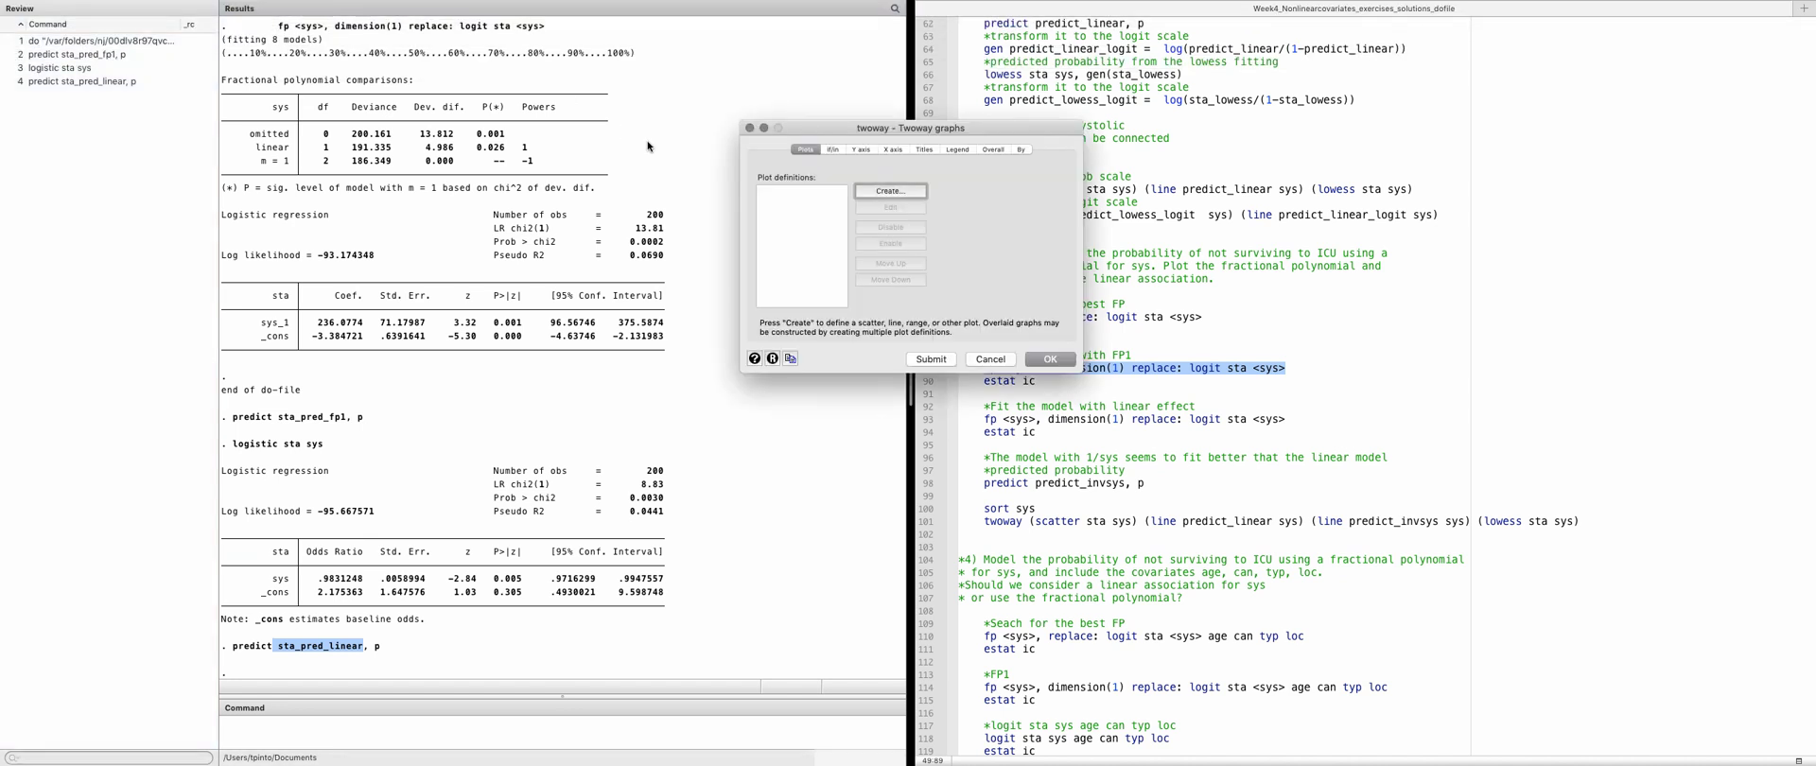
pyautogui.click(908, 191)
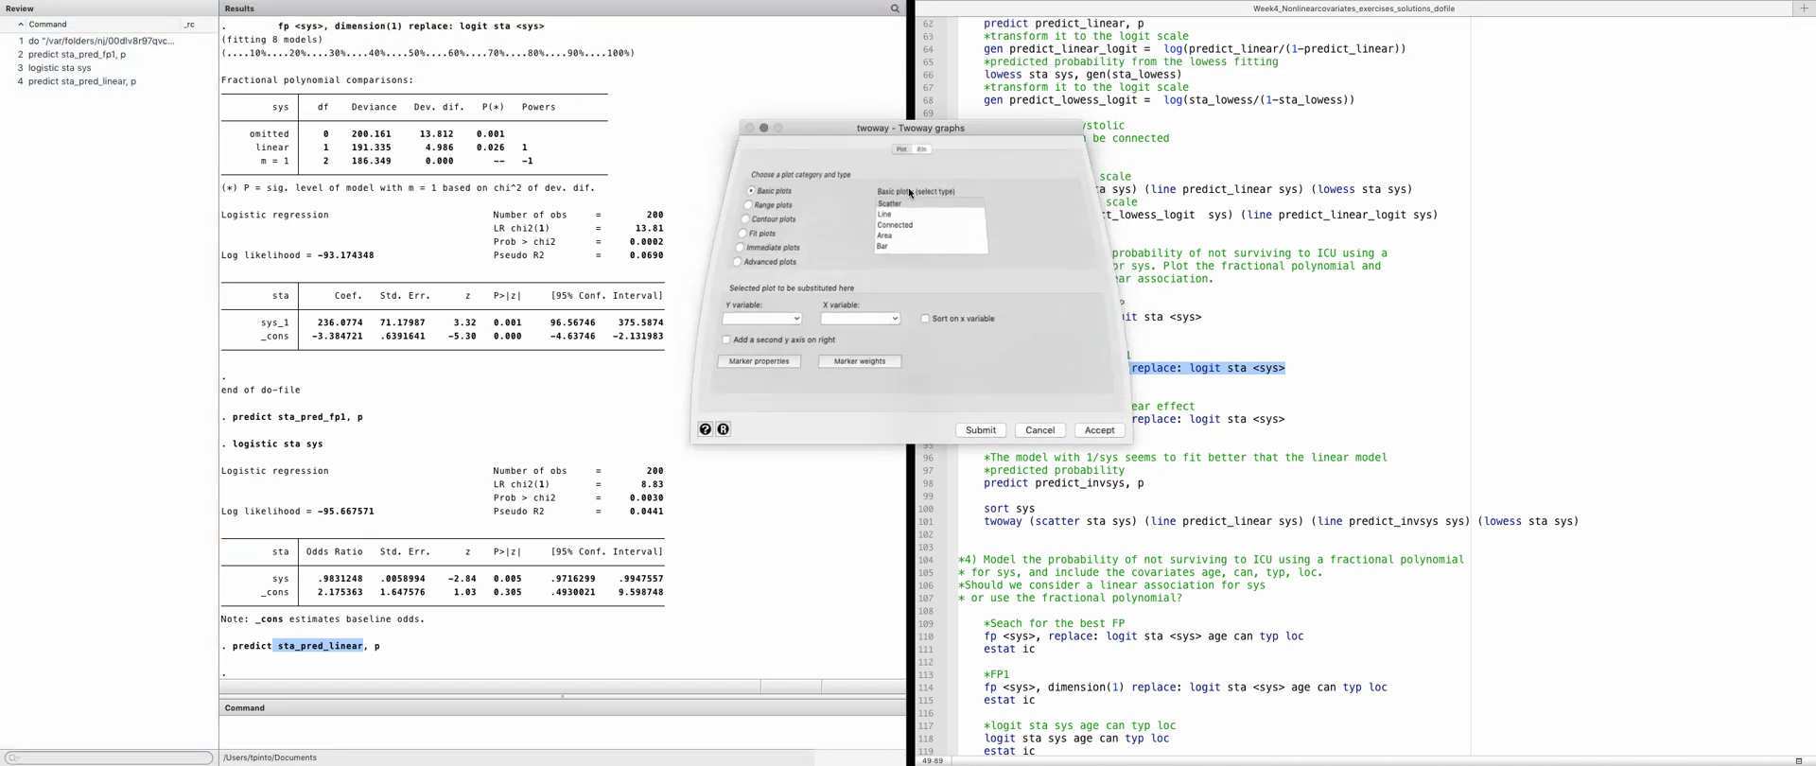
pyautogui.click(792, 319)
pyautogui.click(757, 346)
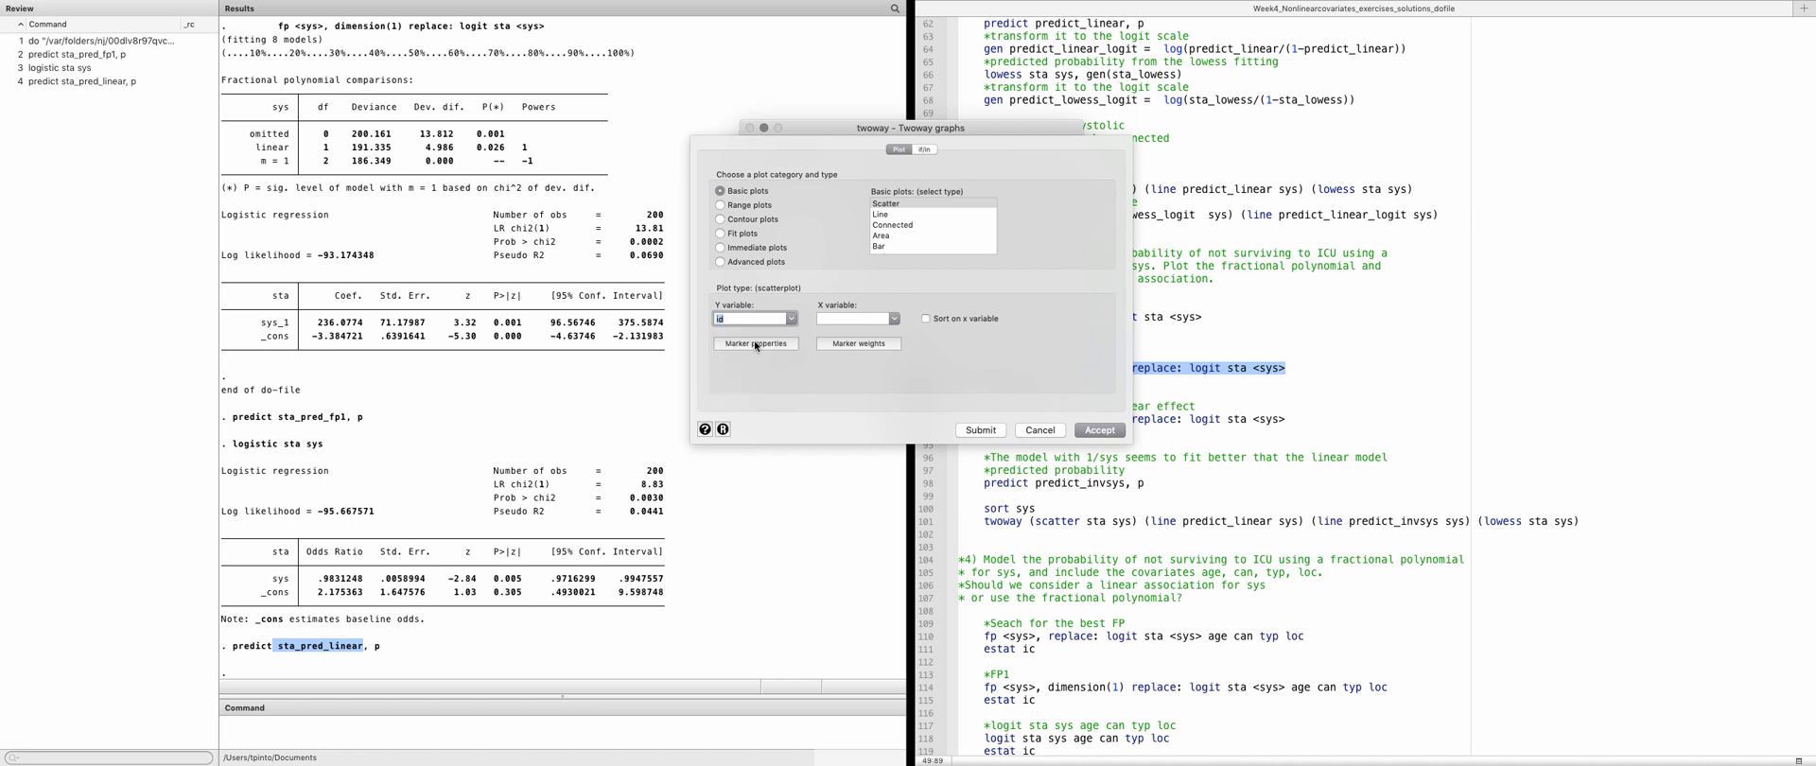
pyautogui.click(757, 343)
pyautogui.click(954, 493)
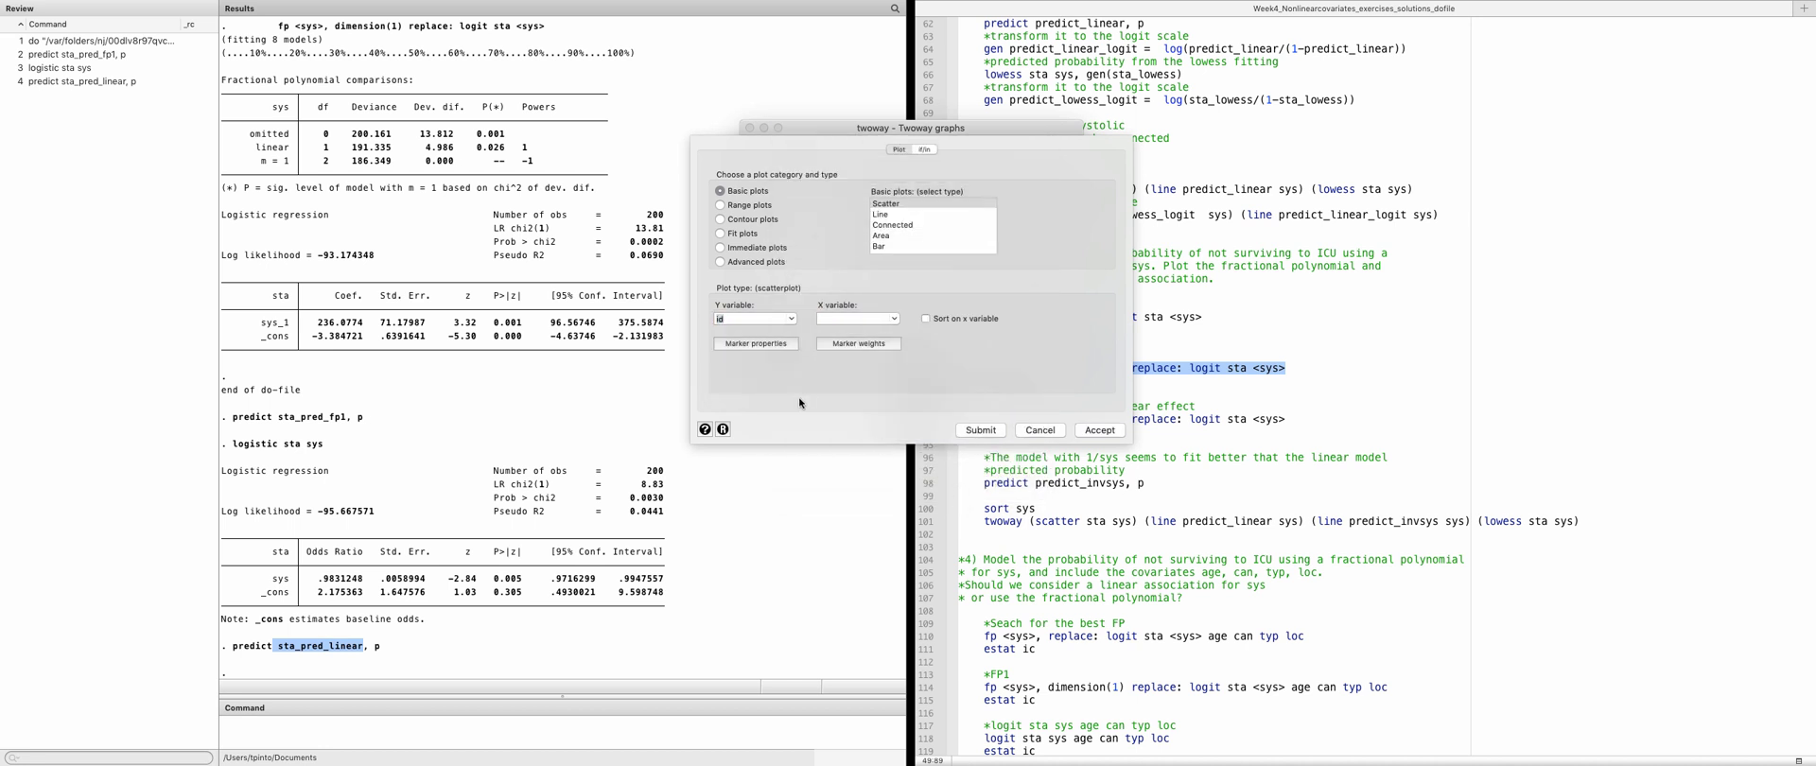
pyautogui.click(792, 319)
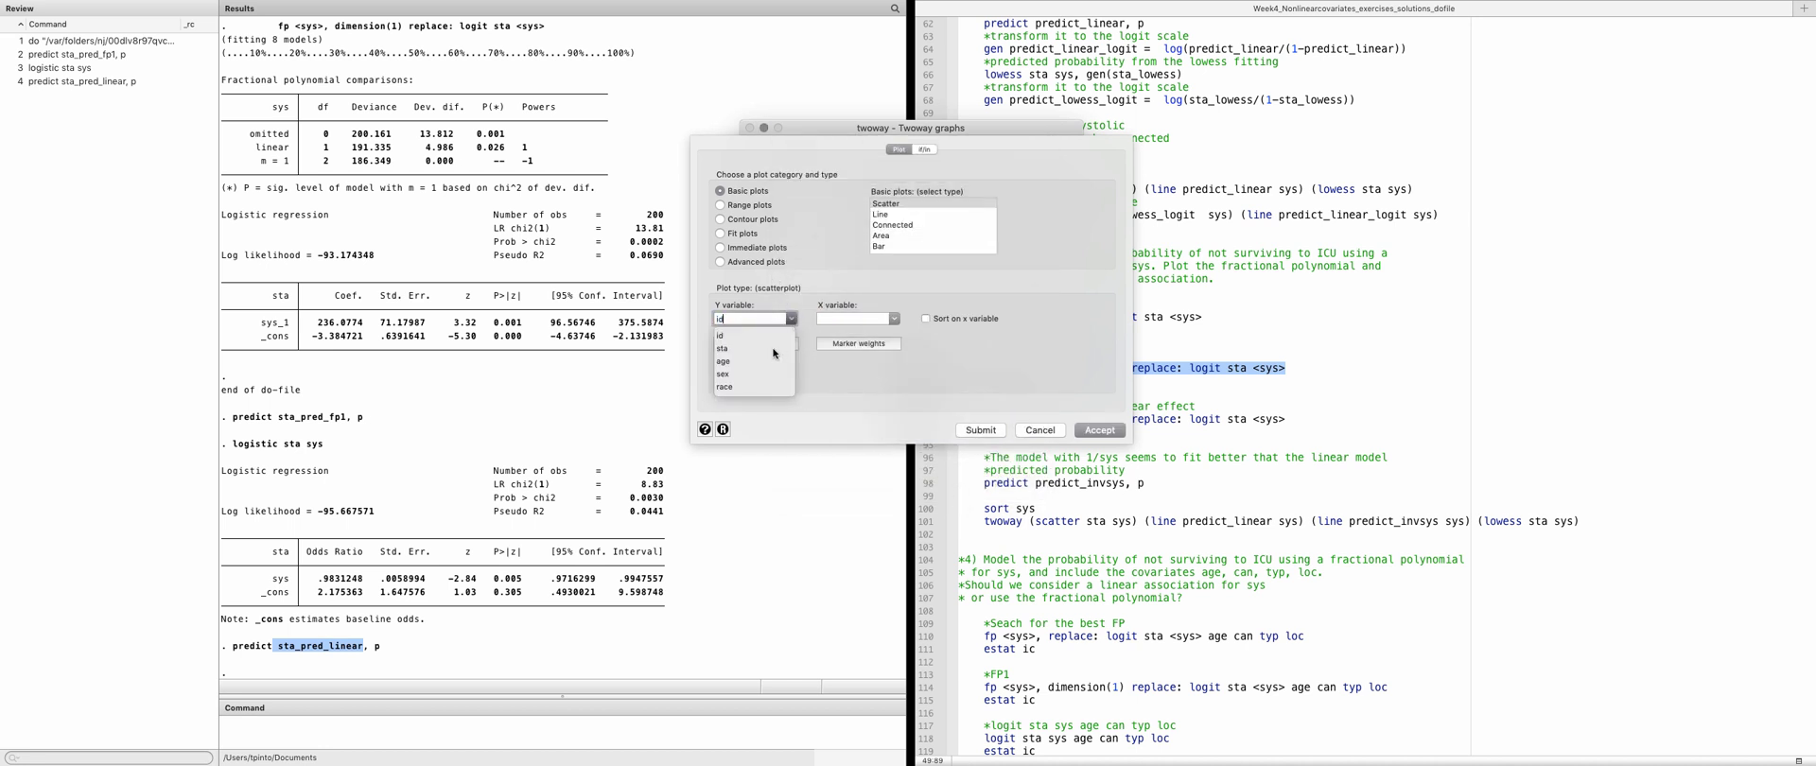
pyautogui.click(774, 349)
# Set sys as the scatter plot's X variable, draw the graph and accept the plot definition
pyautogui.click(893, 319)
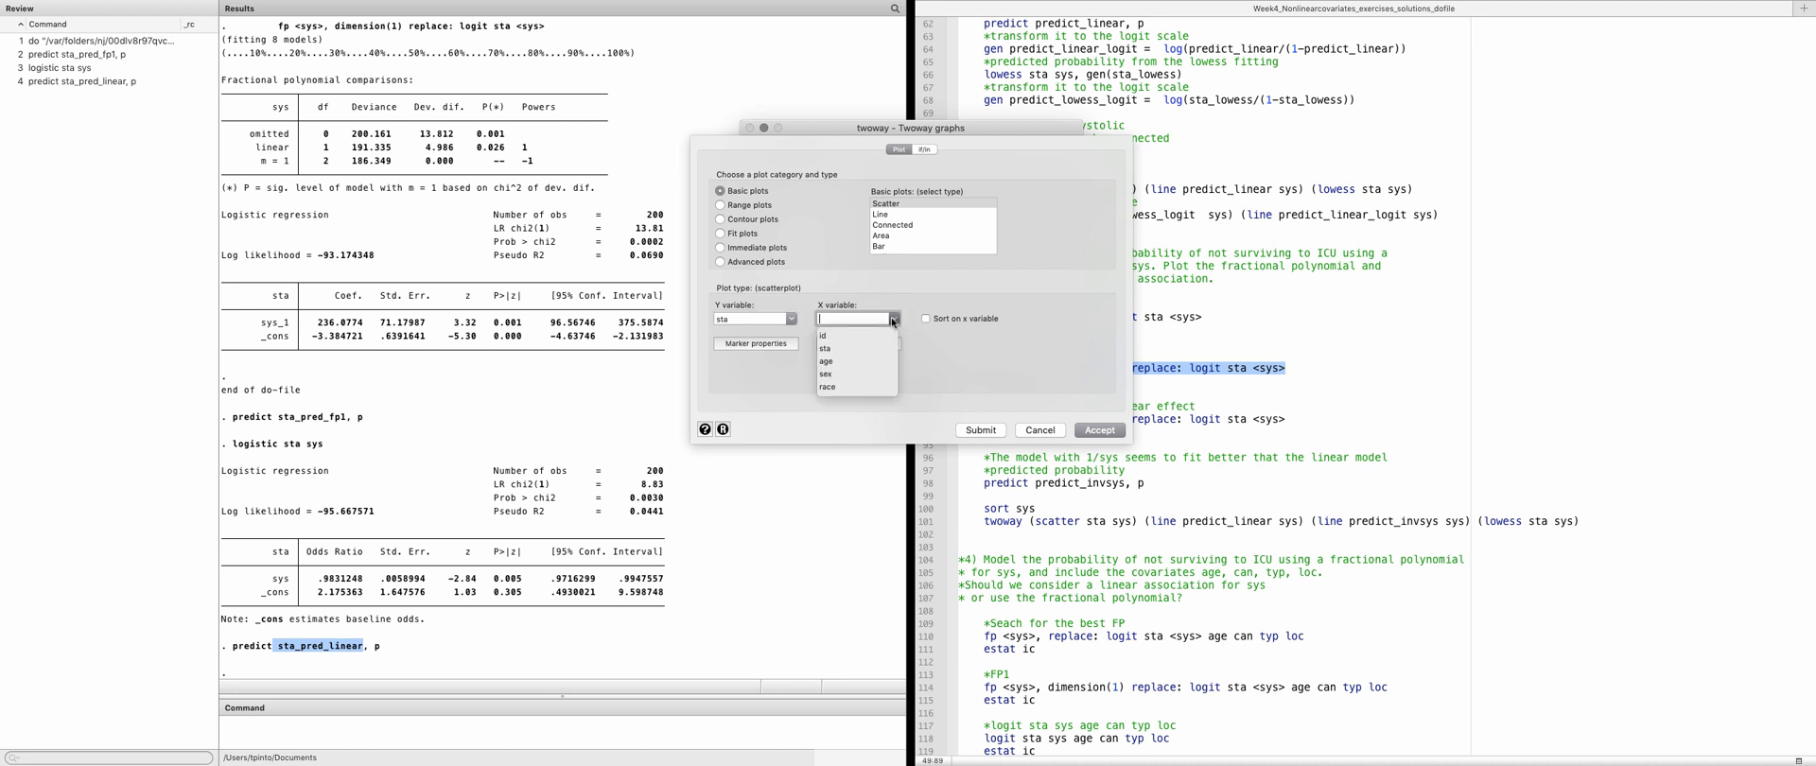
pyautogui.scroll(-3, 863, 379)
pyautogui.scroll(3, 861, 378)
pyautogui.scroll(-3, 850, 366)
pyautogui.click(845, 352)
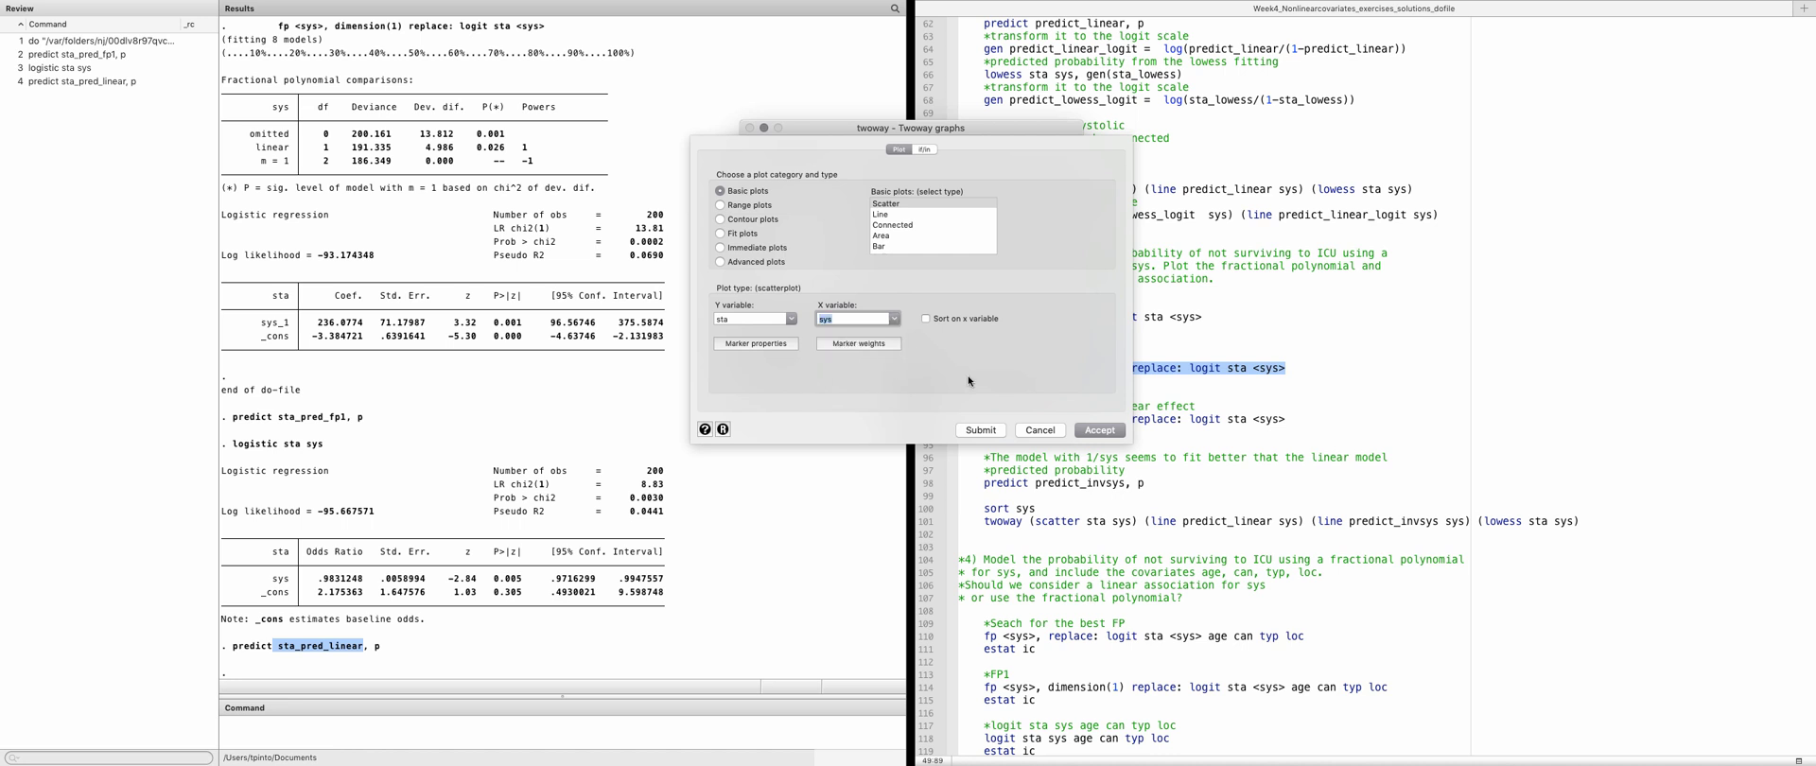
pyautogui.click(996, 433)
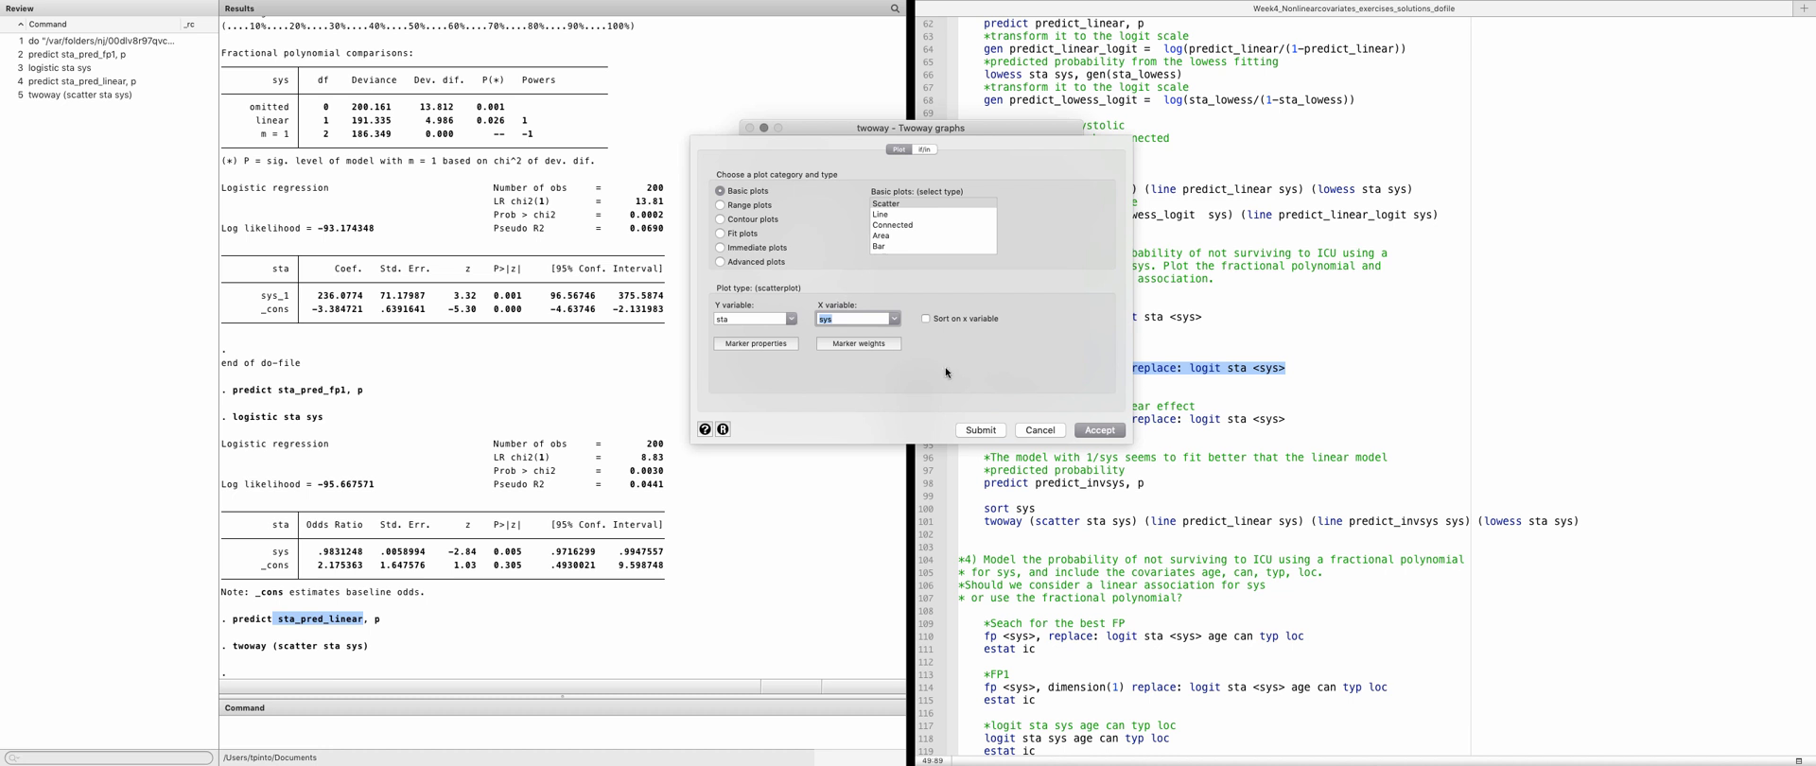
pyautogui.click(1097, 431)
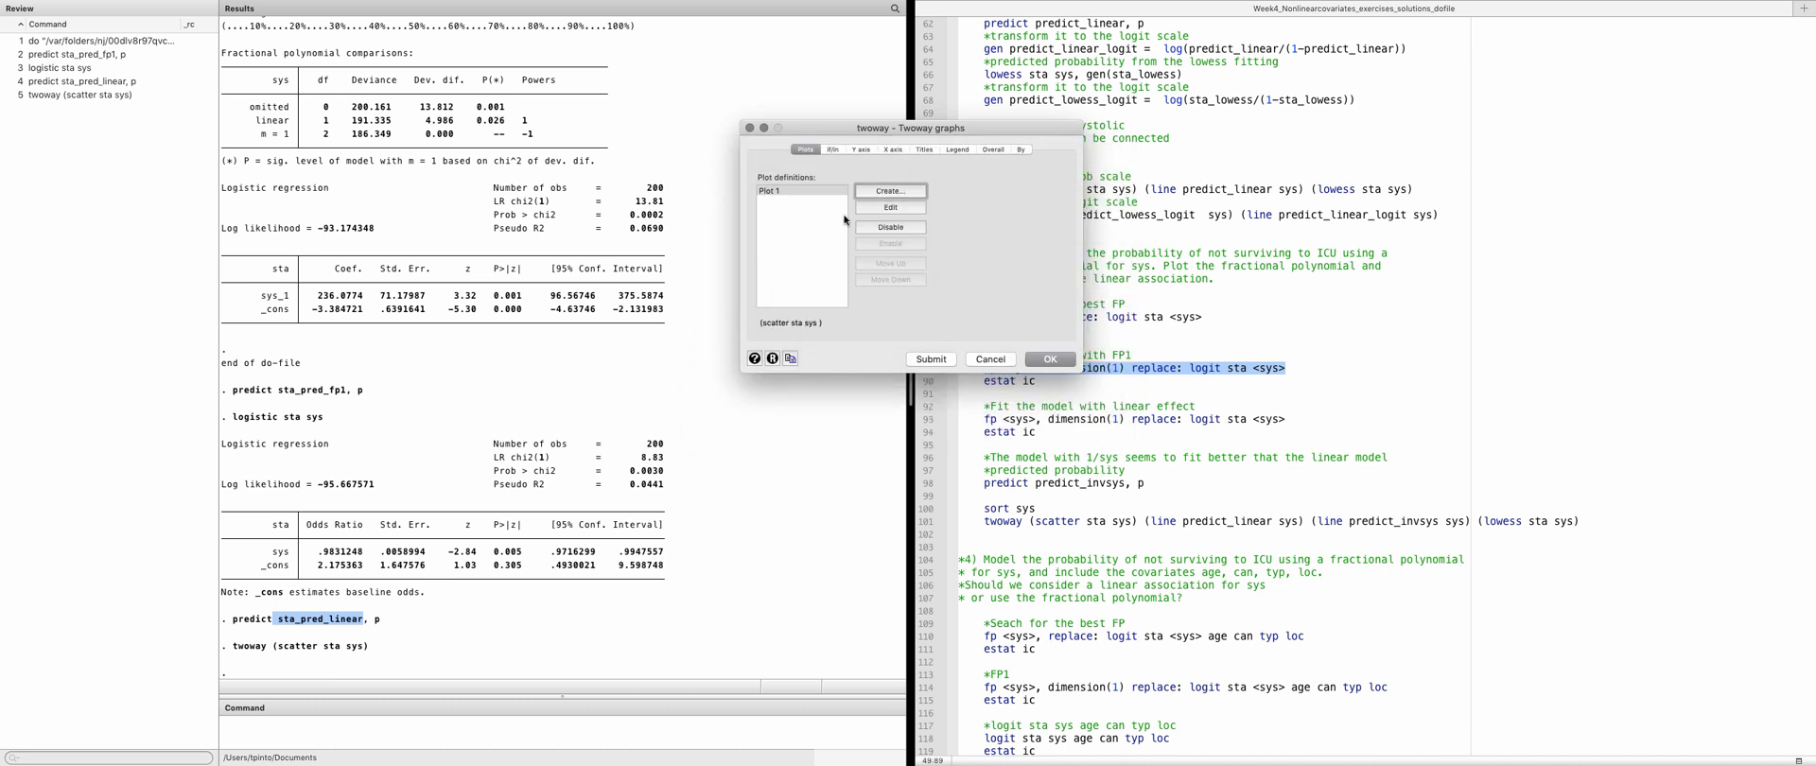
# Overlay a second scatter plot of sta_pred_fp1 against sys, and view the resulting graph
pyautogui.click(883, 193)
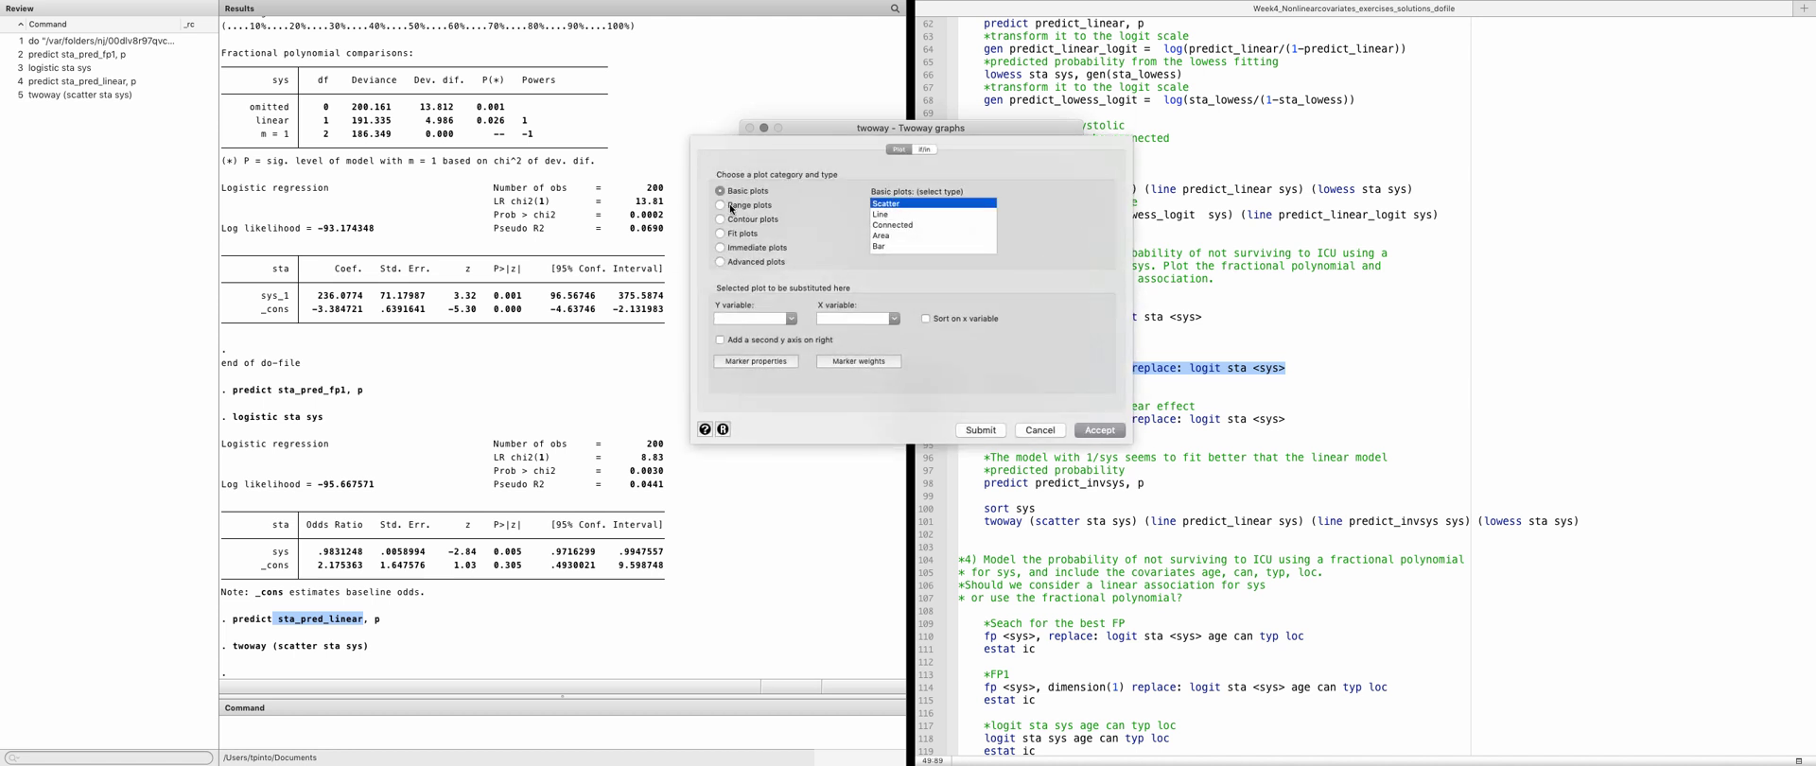
pyautogui.click(790, 320)
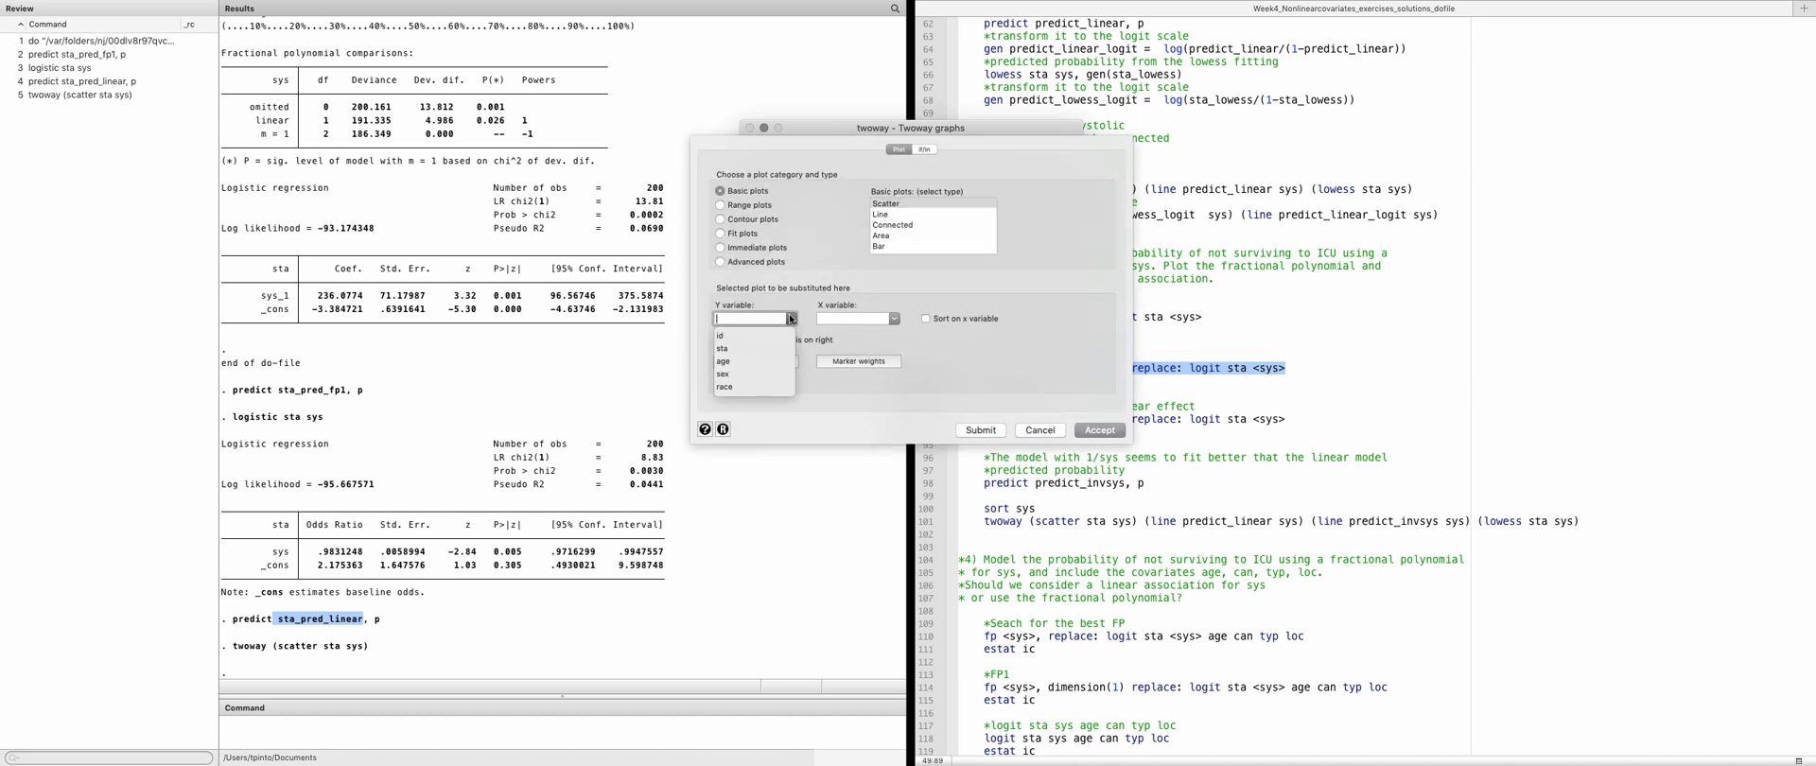
pyautogui.scroll(-5, 780, 364)
pyautogui.click(747, 374)
pyautogui.click(888, 318)
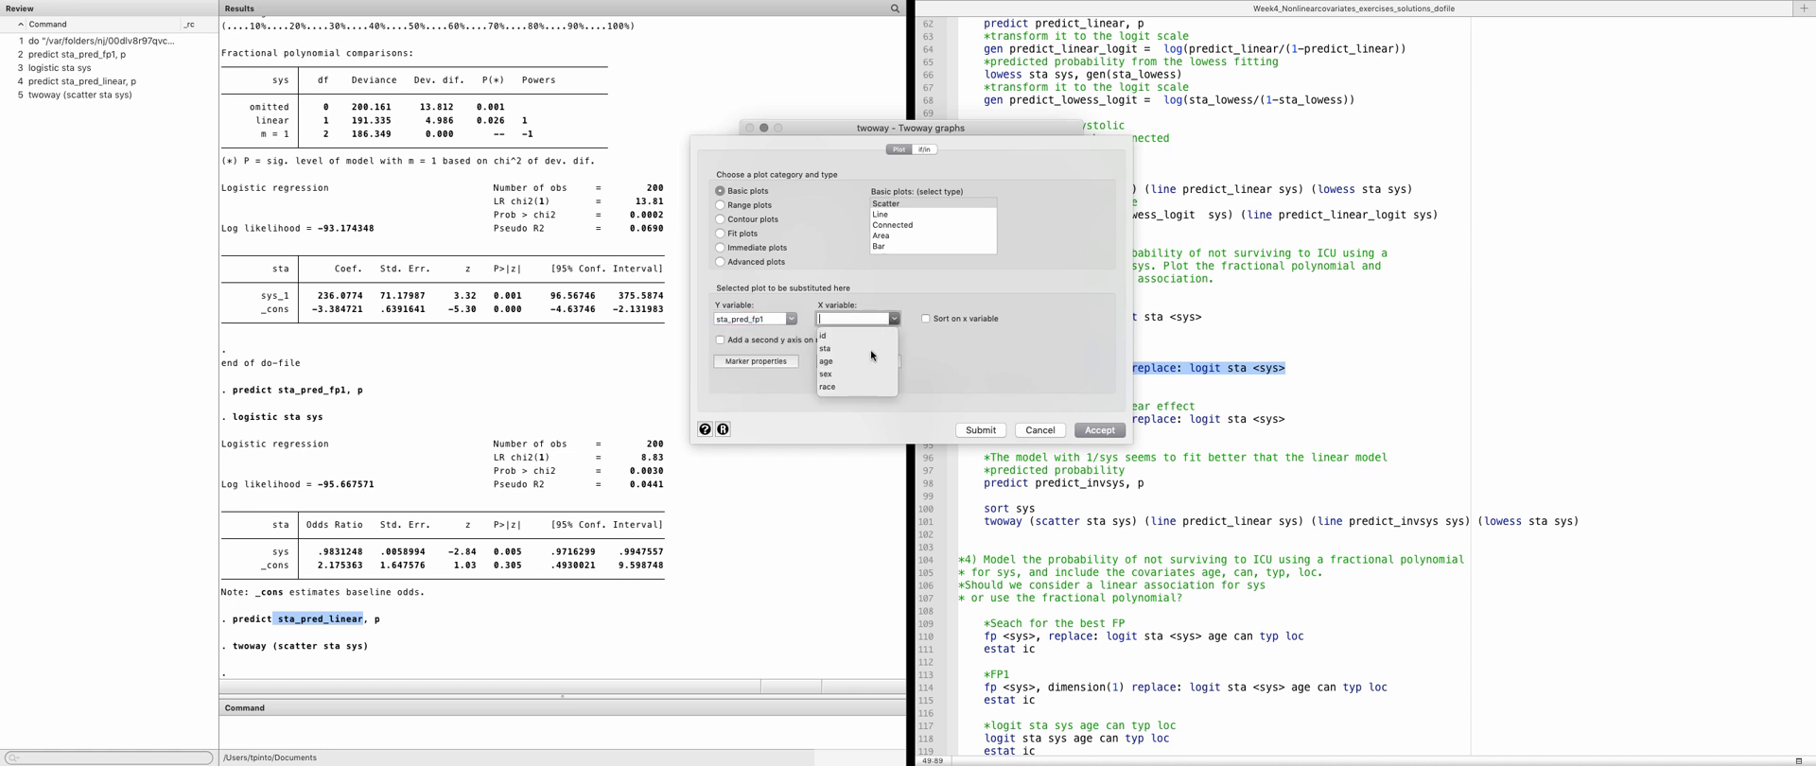
pyautogui.scroll(-2, 872, 359)
pyautogui.scroll(-2, 874, 369)
pyautogui.scroll(5, 870, 364)
pyautogui.scroll(-5, 865, 358)
pyautogui.click(1000, 440)
pyautogui.click(1000, 440)
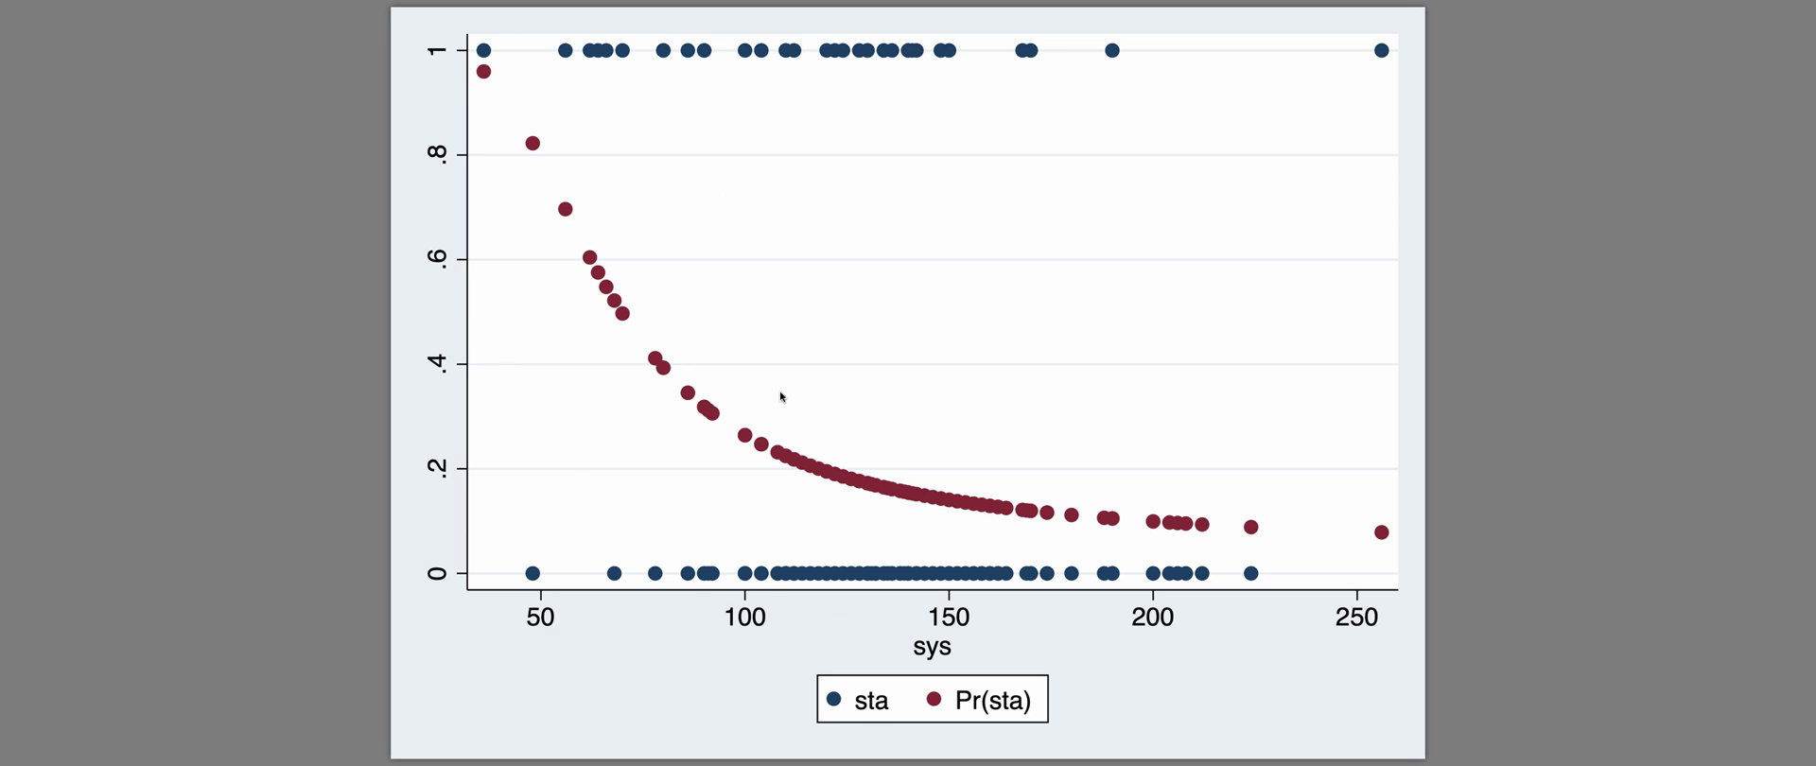
pyautogui.hotkey('ctrl', 'Left')
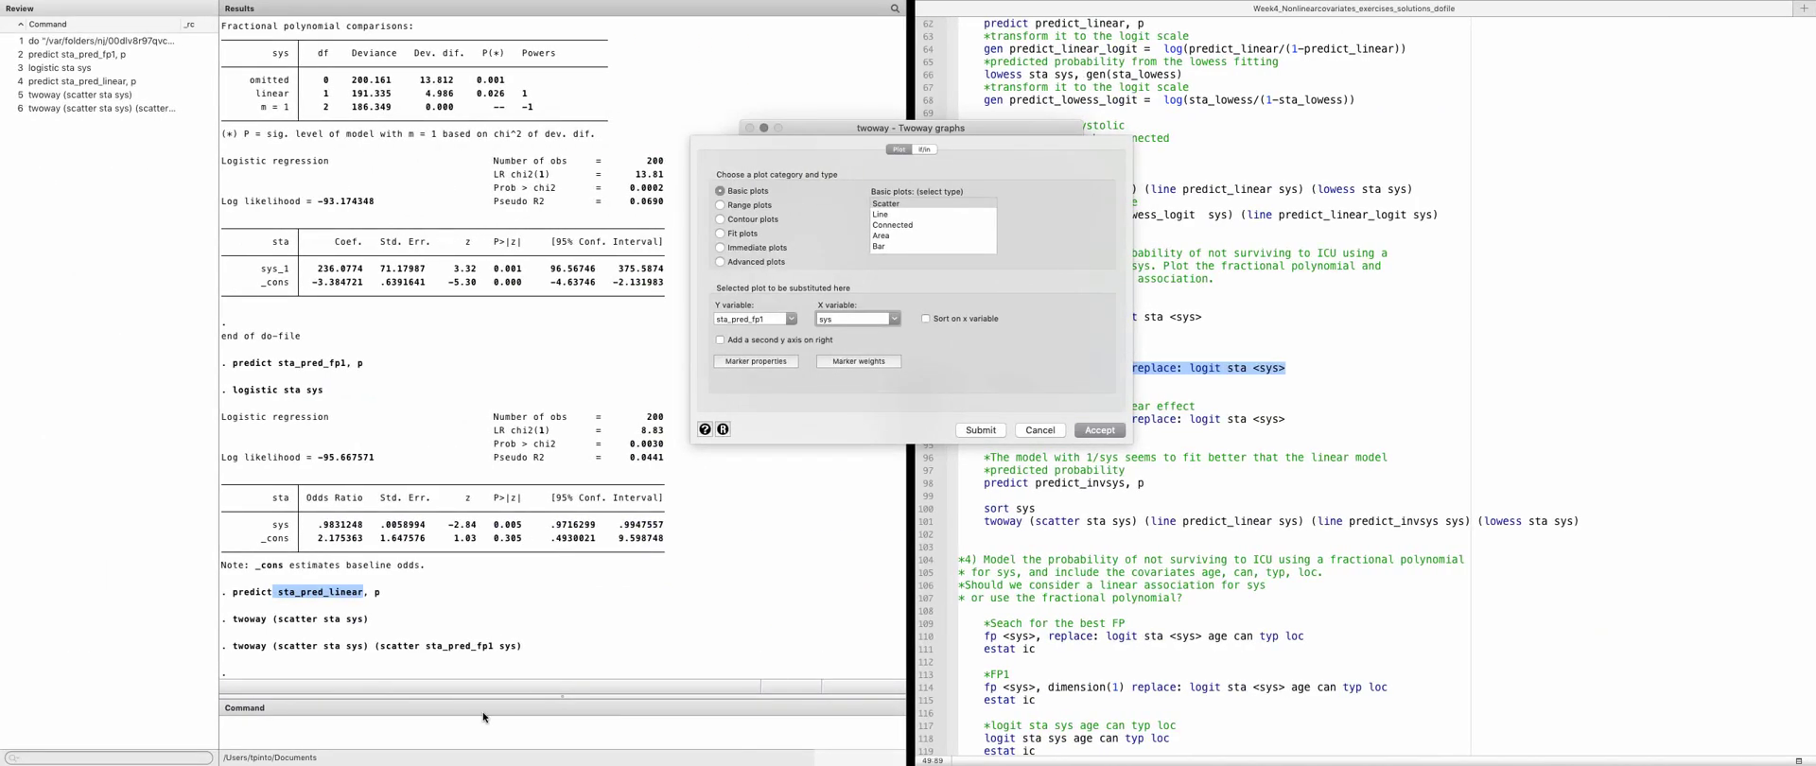
# Sort the data by sys, and redraw the graph with the sta_pred_fp1 plot as a line
pyautogui.click(426, 731)
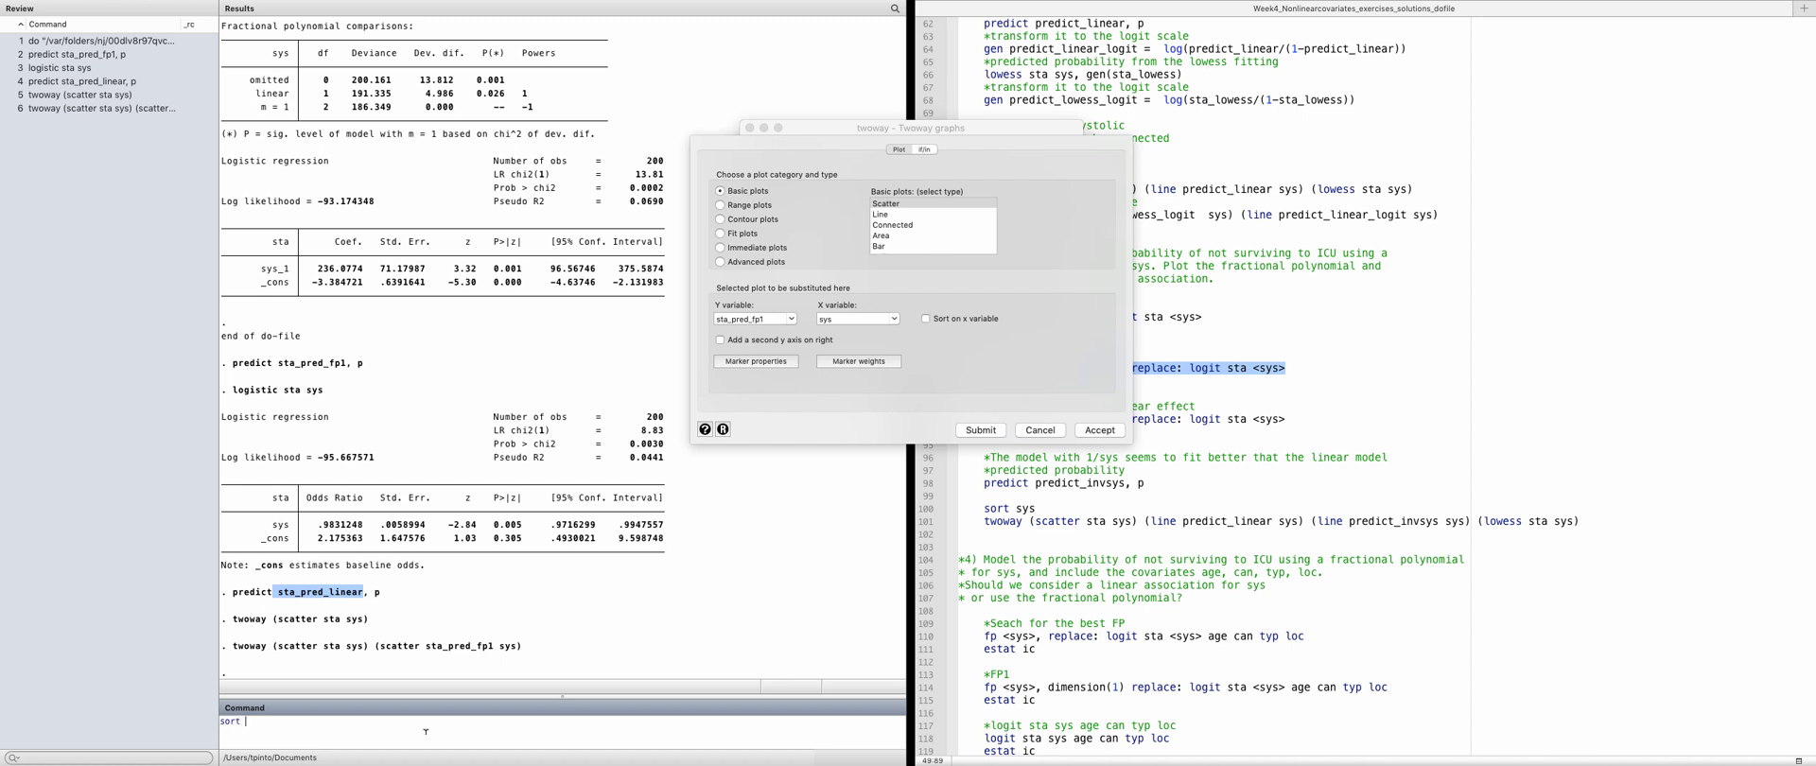
pyautogui.write('sort sys')
pyautogui.press('Return')
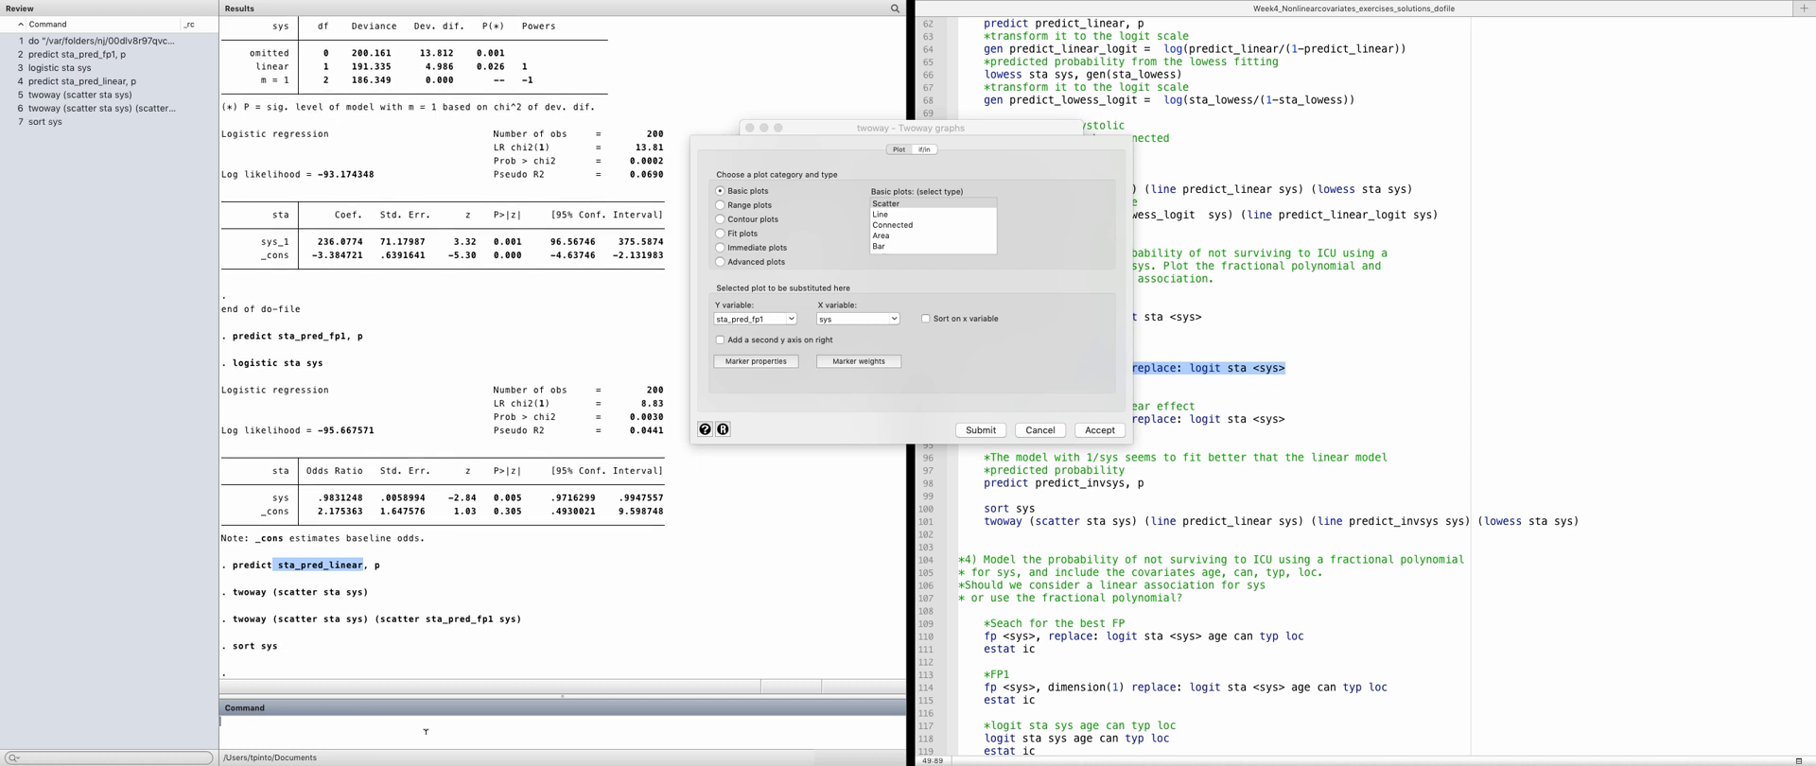
pyautogui.click(893, 214)
pyautogui.click(893, 215)
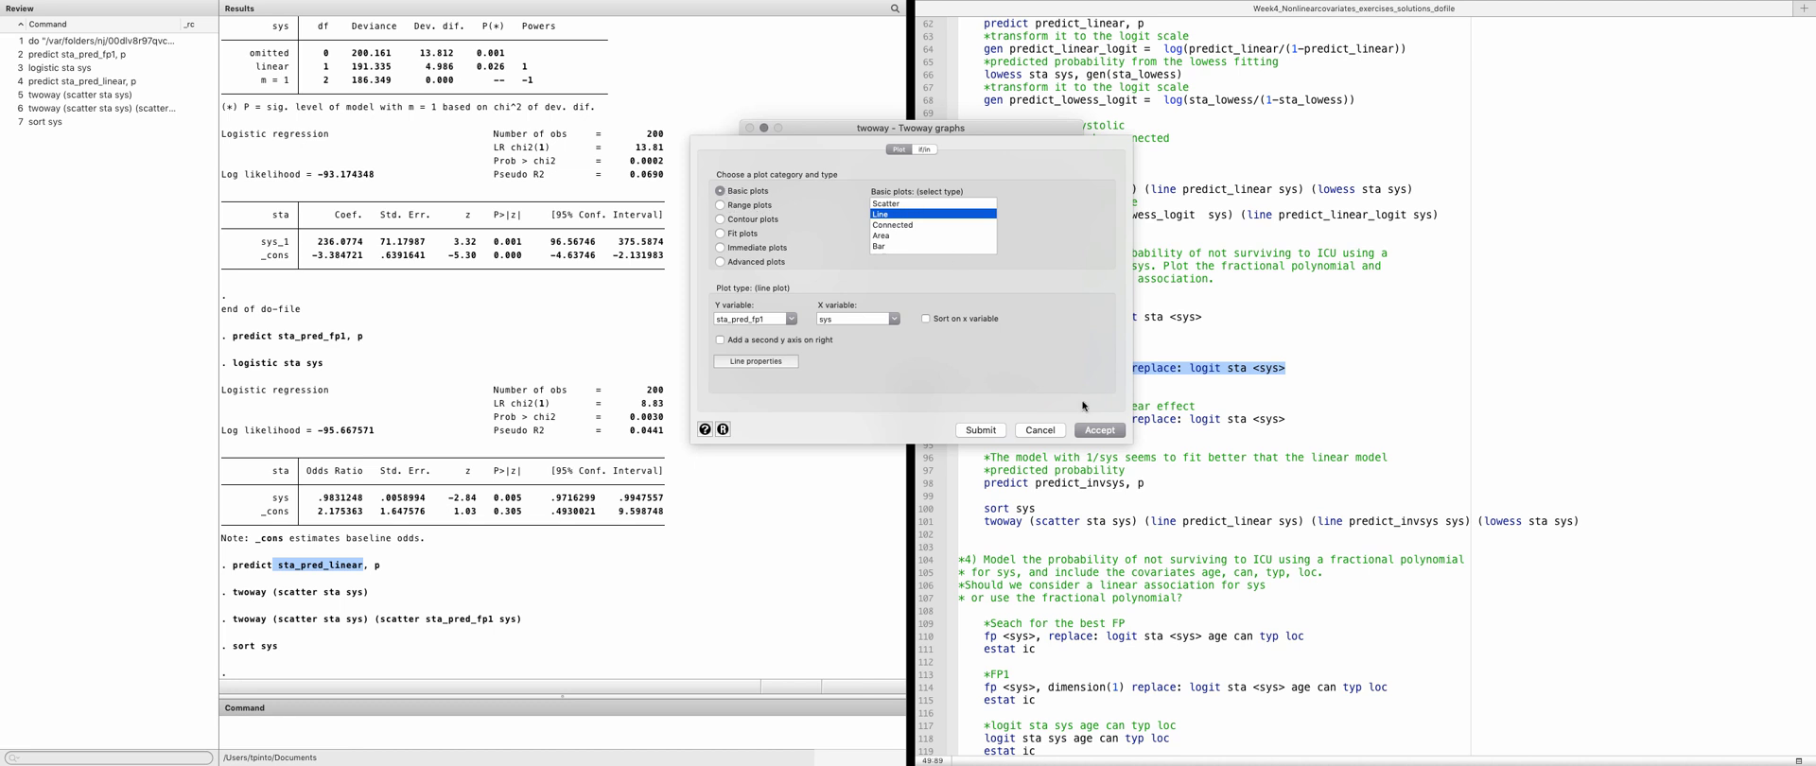
pyautogui.click(980, 431)
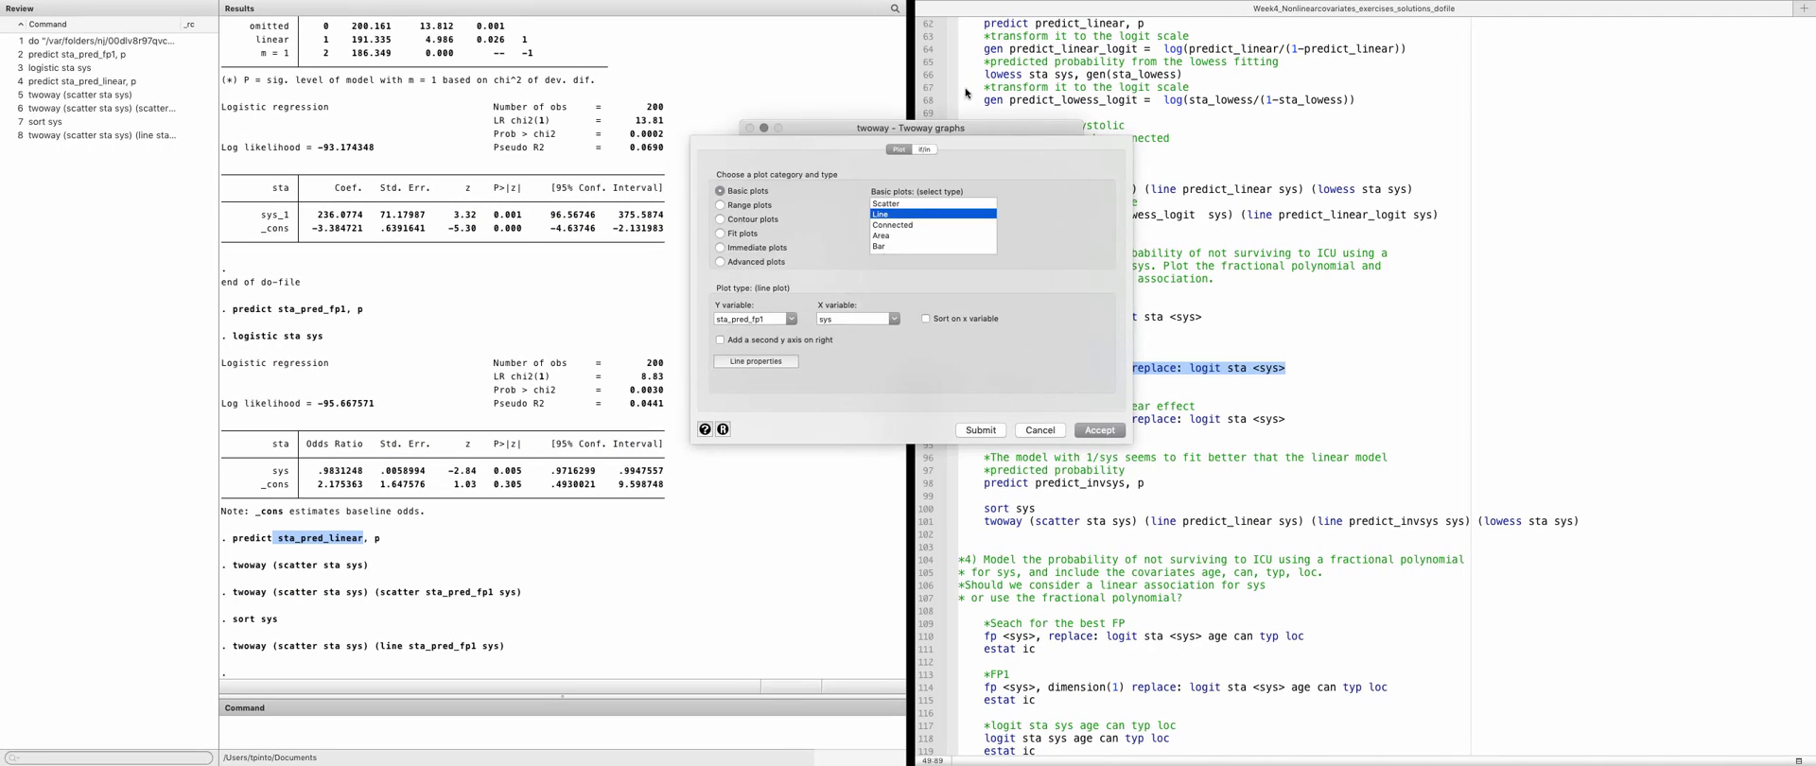
# Accept the sta_pred_fp1 line plot and create a third plot definition as a line with sta_pred_linear as its Y variable
pyautogui.click(1099, 431)
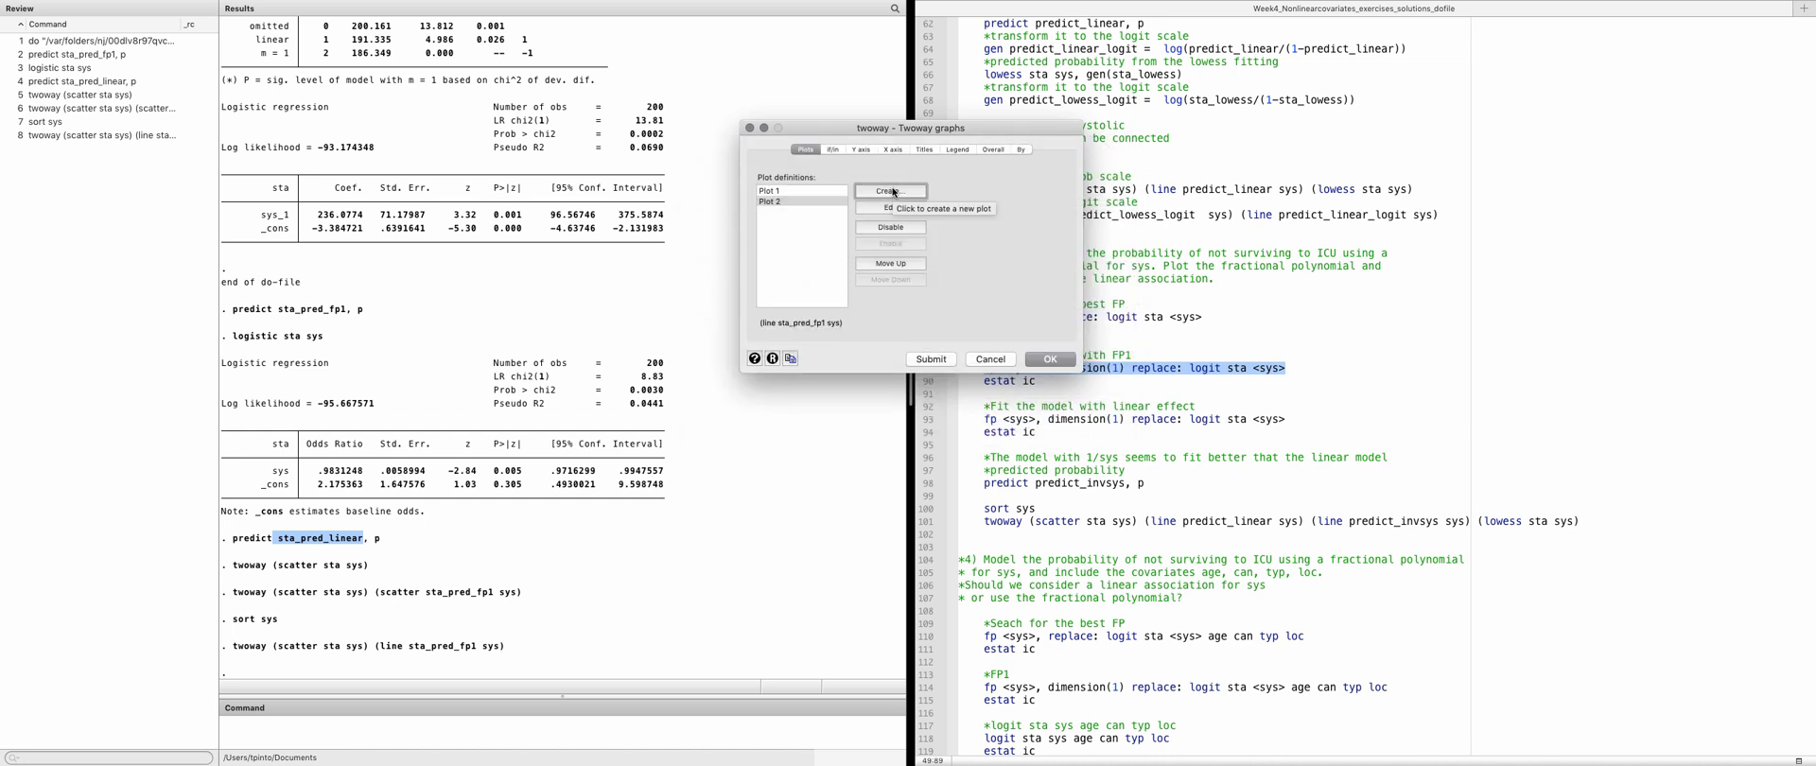
pyautogui.click(892, 192)
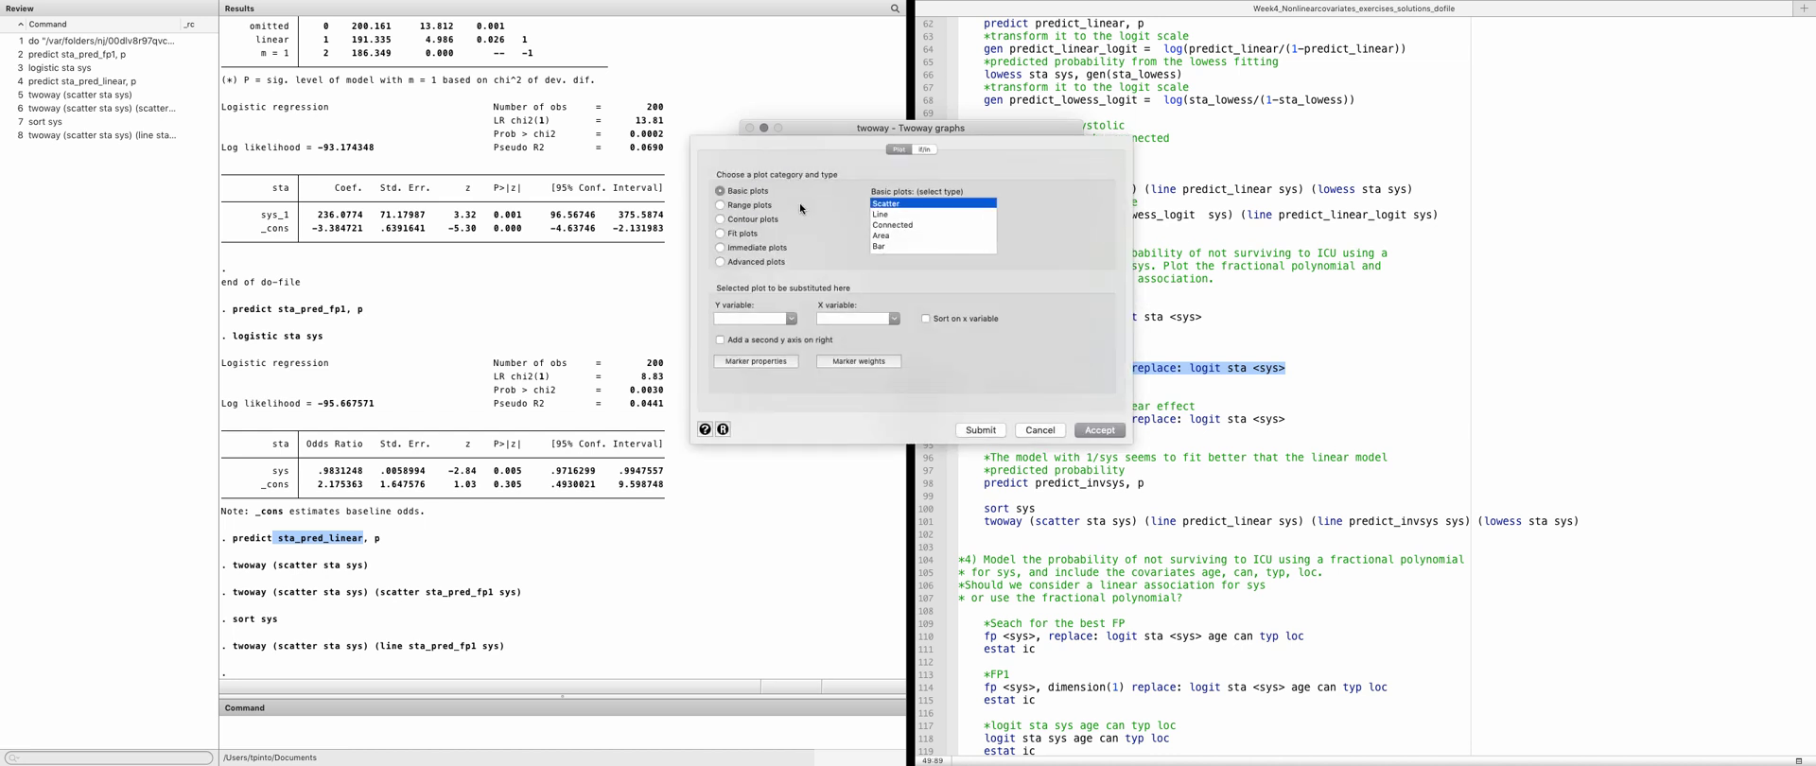
pyautogui.click(881, 214)
pyautogui.click(791, 319)
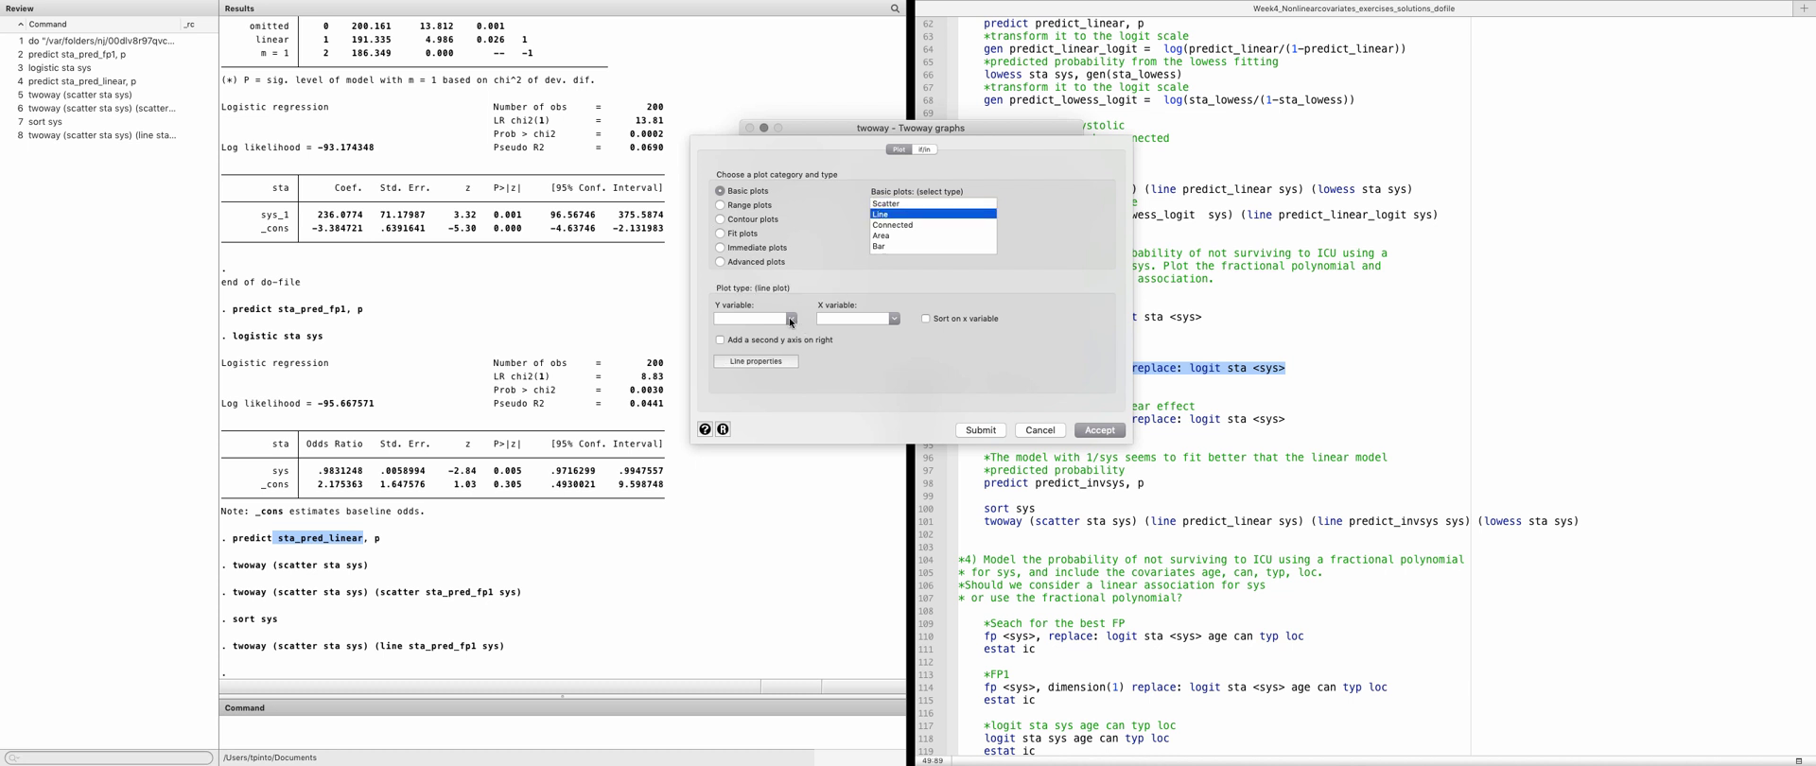
pyautogui.click(766, 402)
pyautogui.click(793, 320)
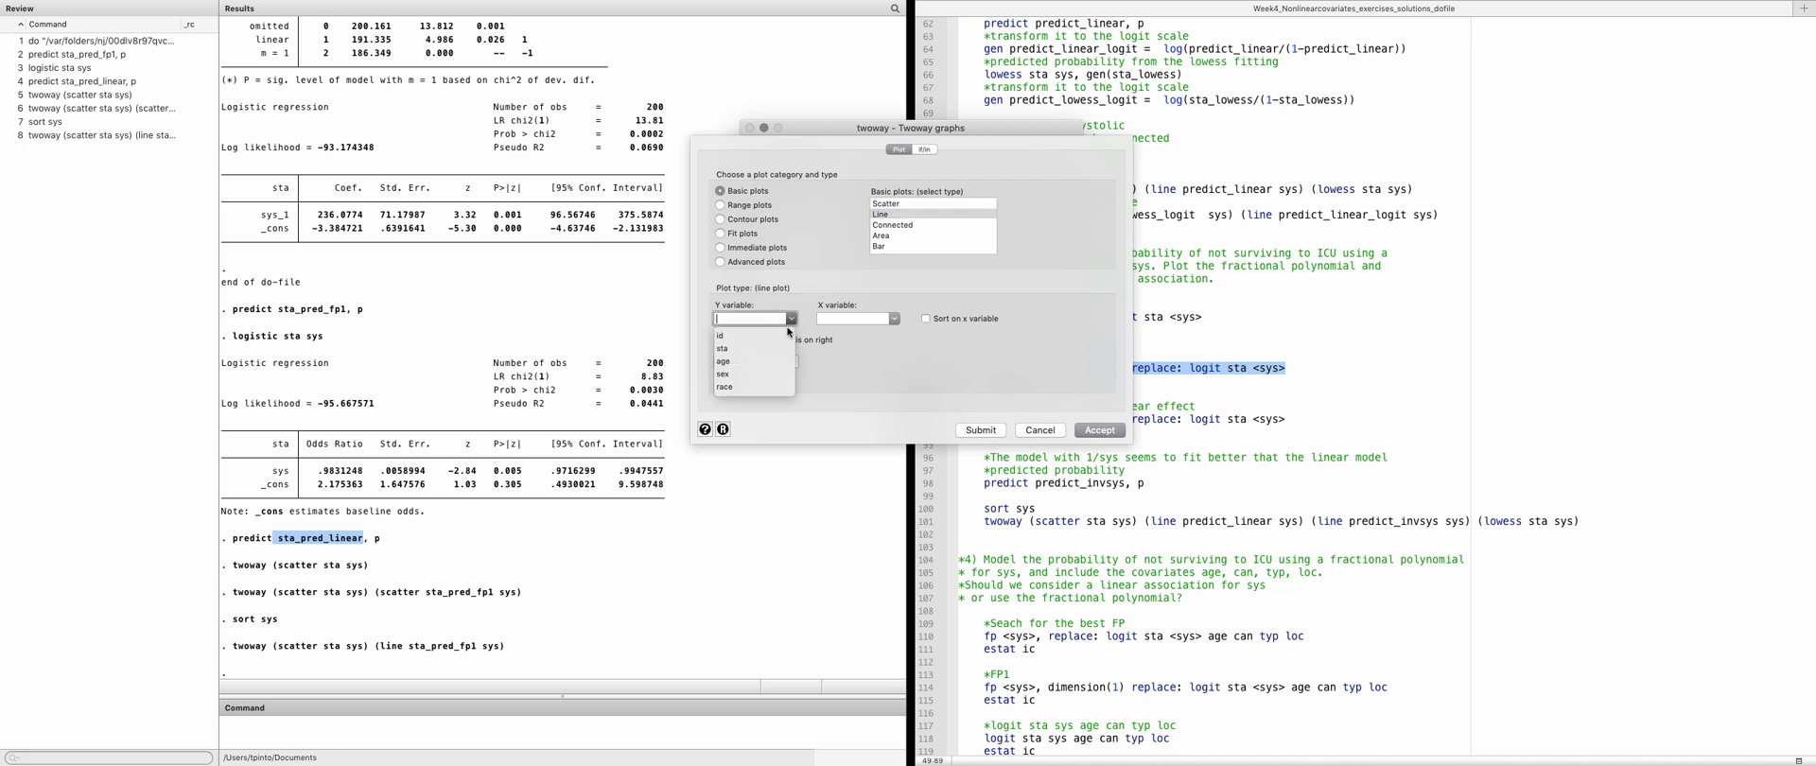
pyautogui.scroll(-5, 749, 365)
pyautogui.click(750, 387)
# Set sys as the sta_pred_linear line plot's X variable, accept the definition and draw the combined graph
pyautogui.click(892, 319)
pyautogui.scroll(-5, 851, 369)
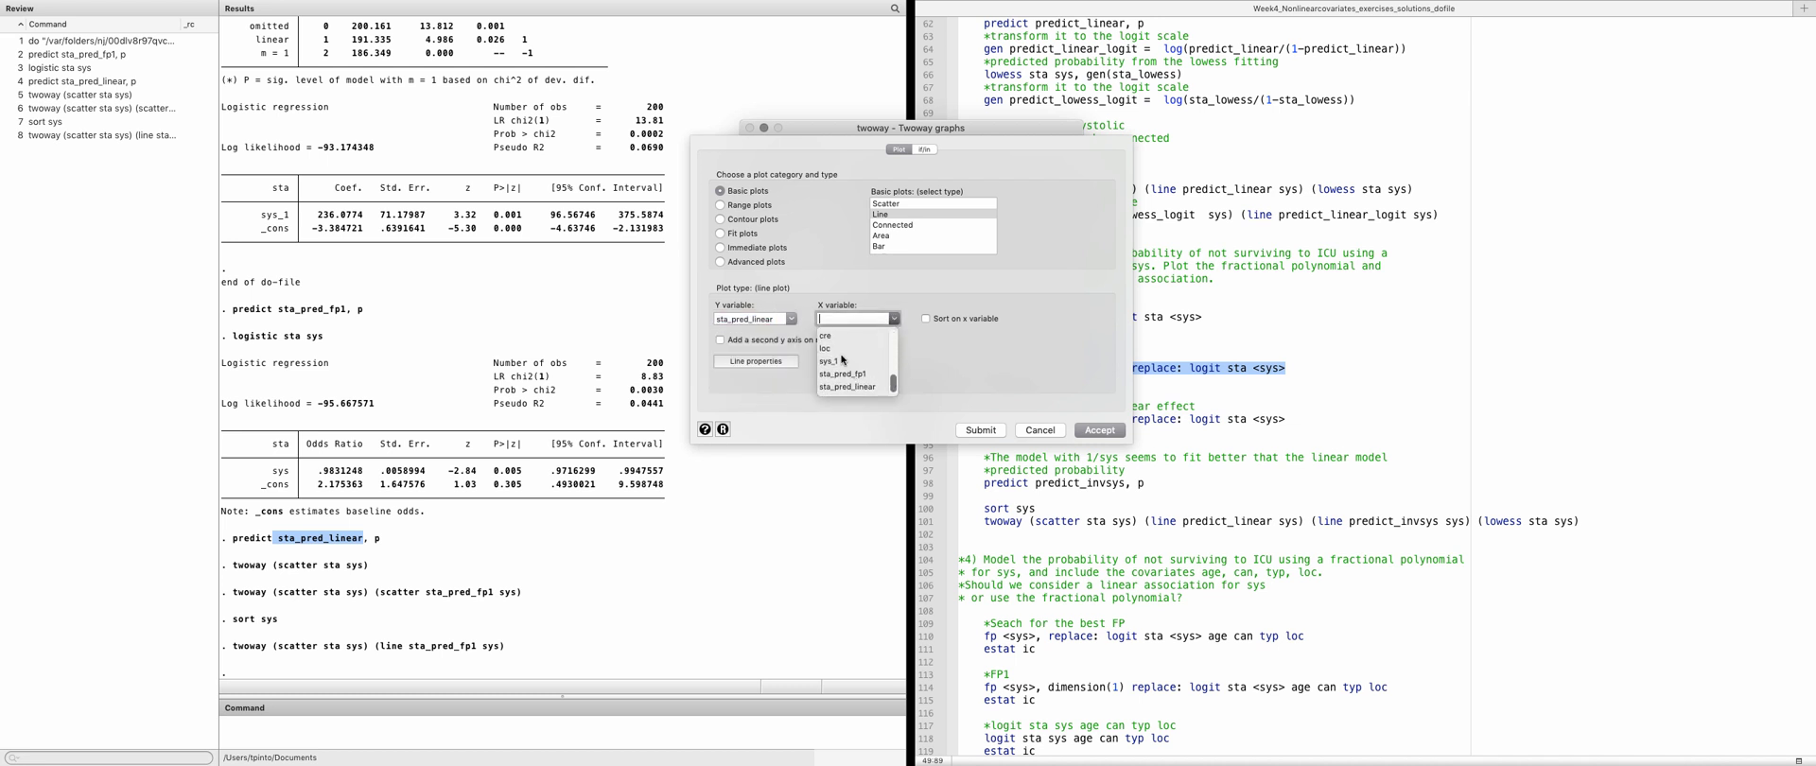
pyautogui.scroll(5, 852, 371)
pyautogui.scroll(-1, 848, 370)
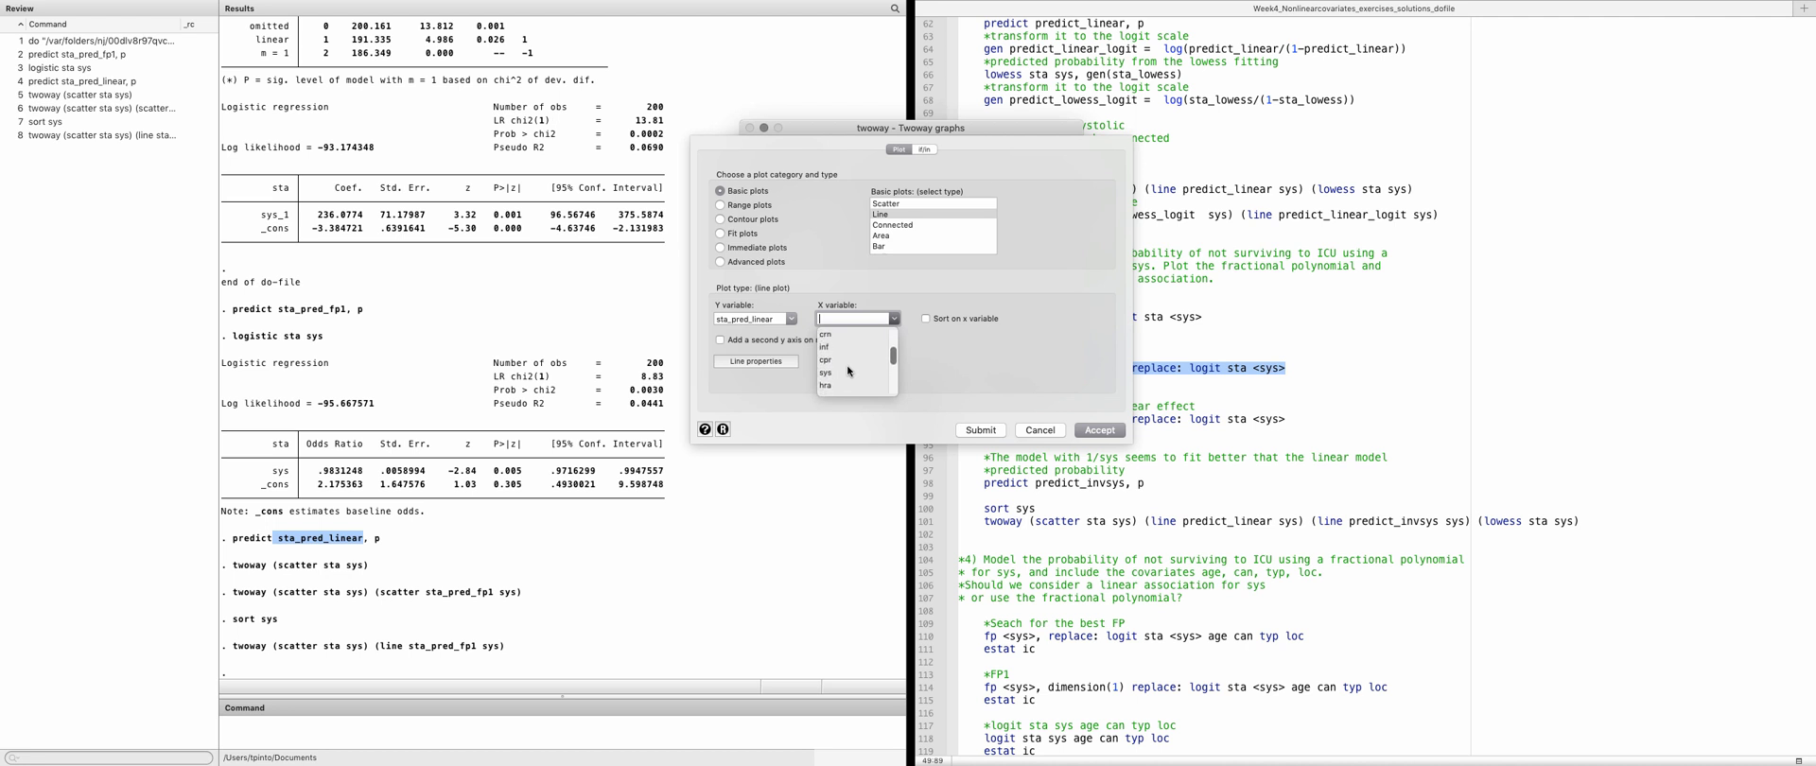
pyautogui.click(848, 368)
pyautogui.click(893, 320)
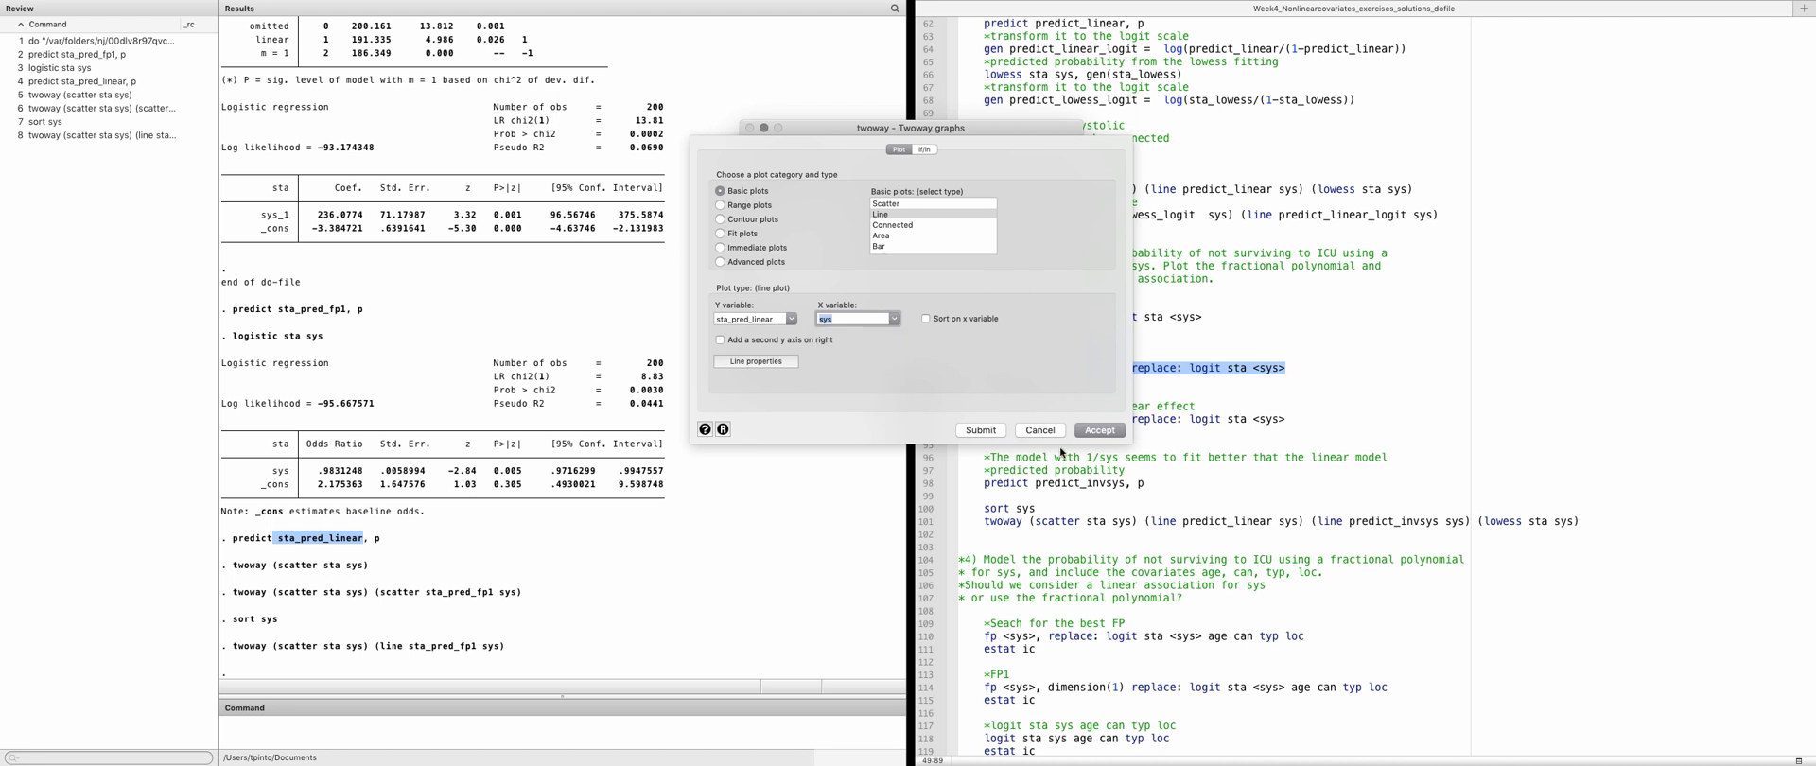
pyautogui.click(1097, 432)
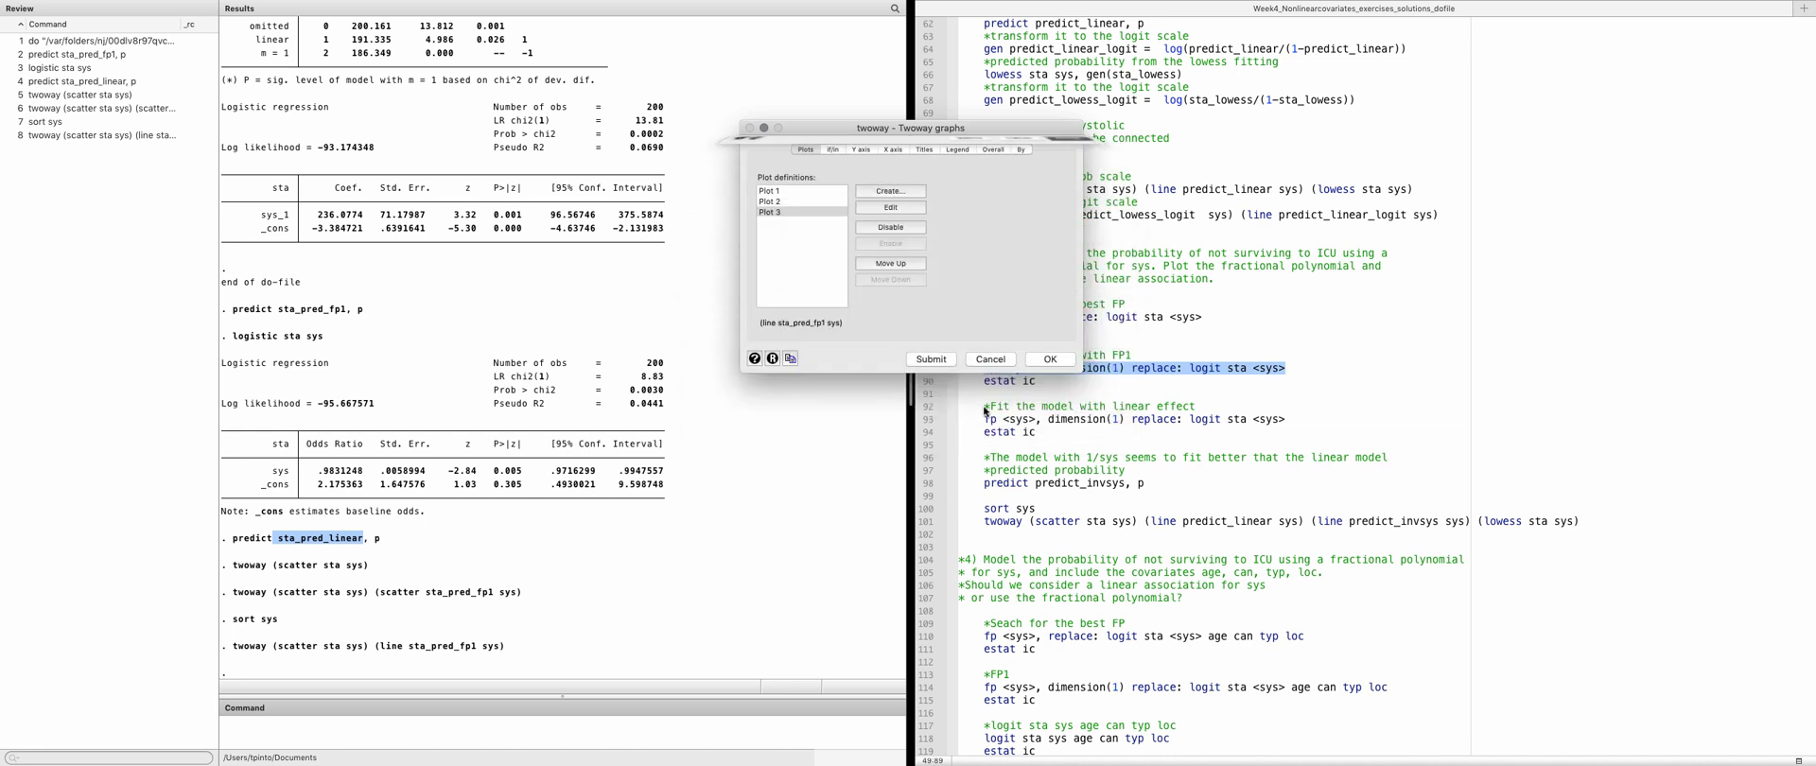
pyautogui.click(931, 360)
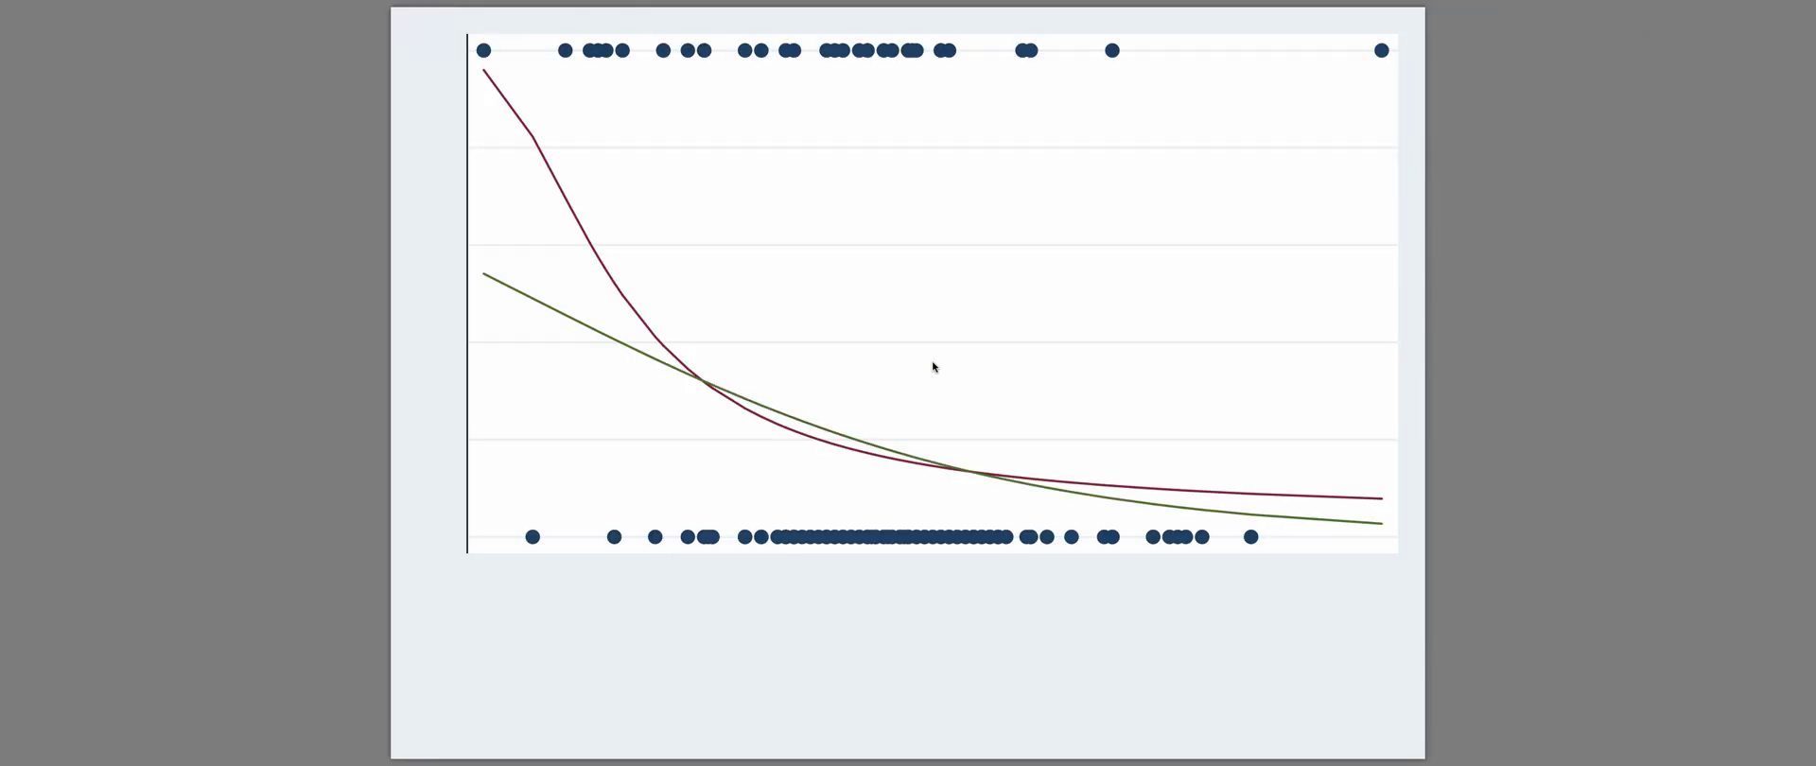